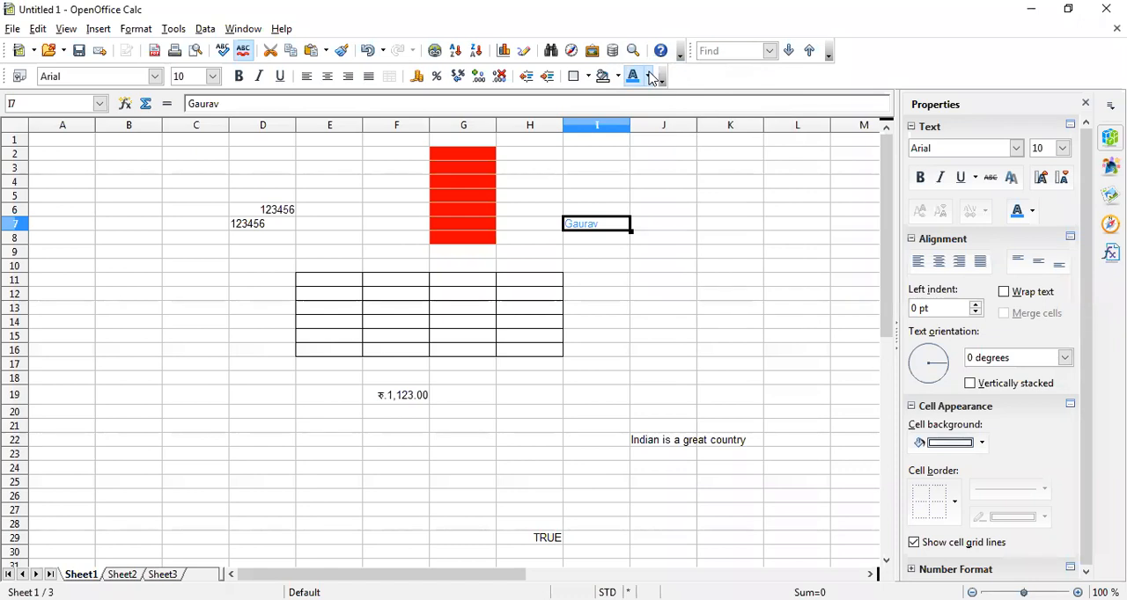
Change the font colour of the text in cell I7 to dark blue
click(711, 180)
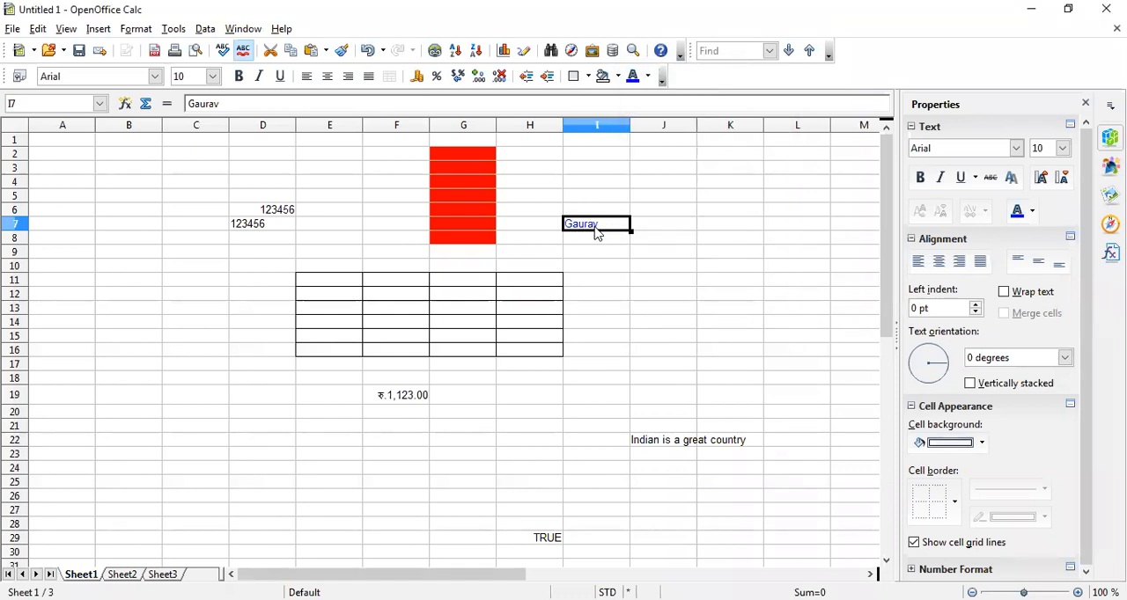
click(607, 310)
click(512, 379)
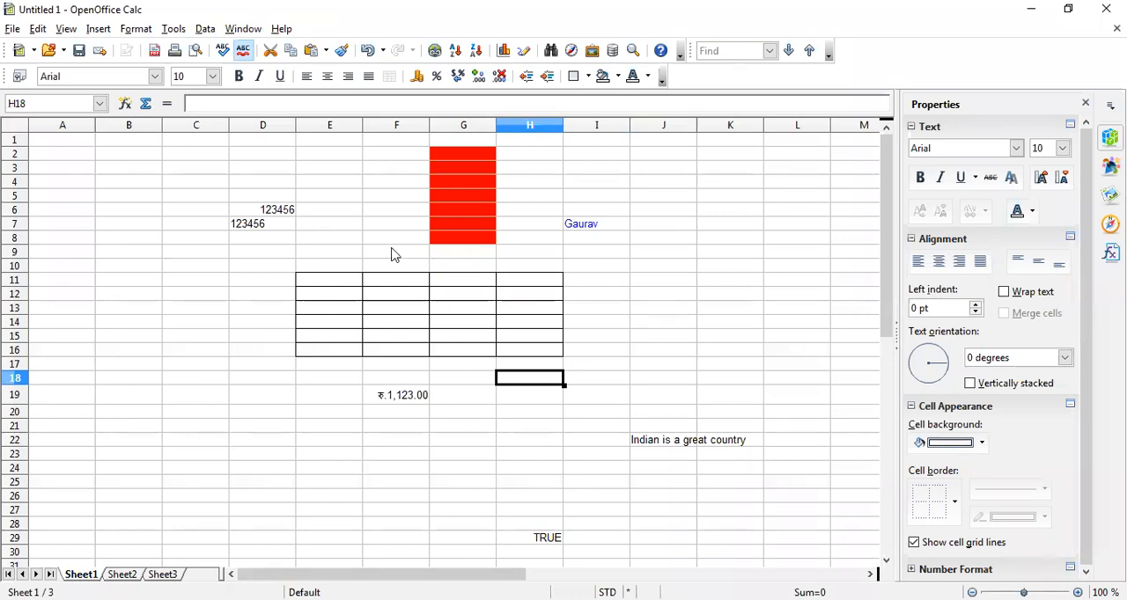
click(670, 184)
click(669, 287)
click(666, 350)
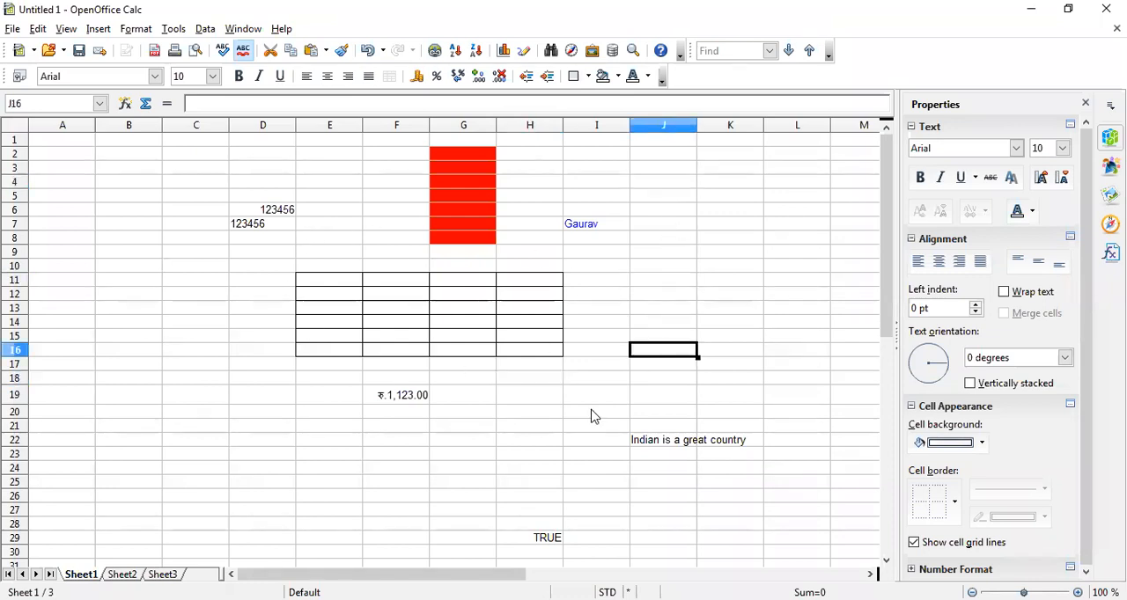
click(596, 412)
click(523, 398)
click(323, 426)
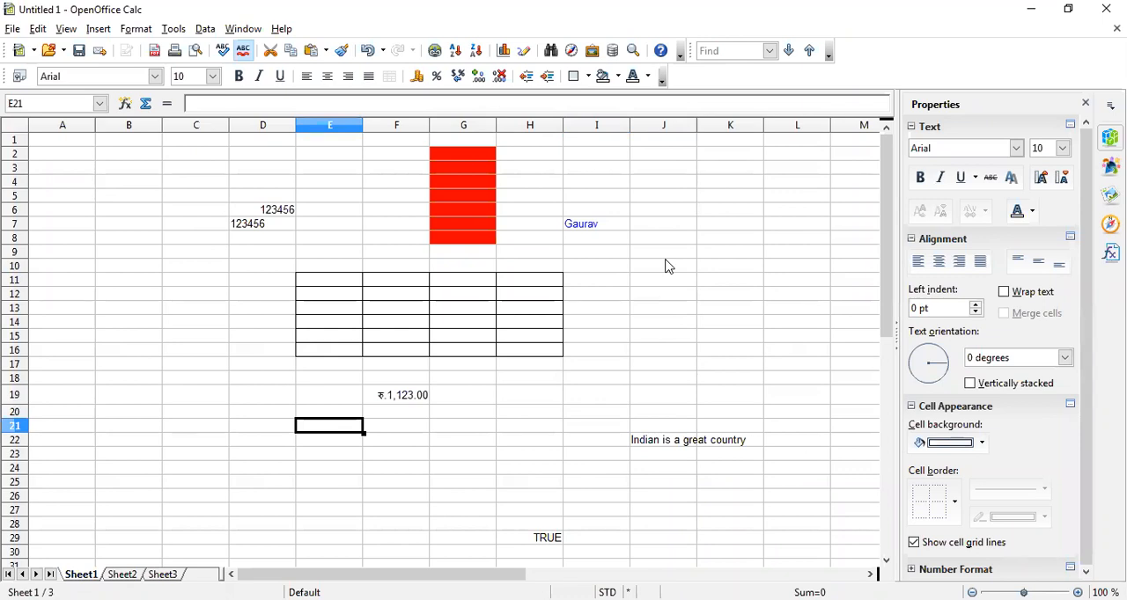
click(619, 280)
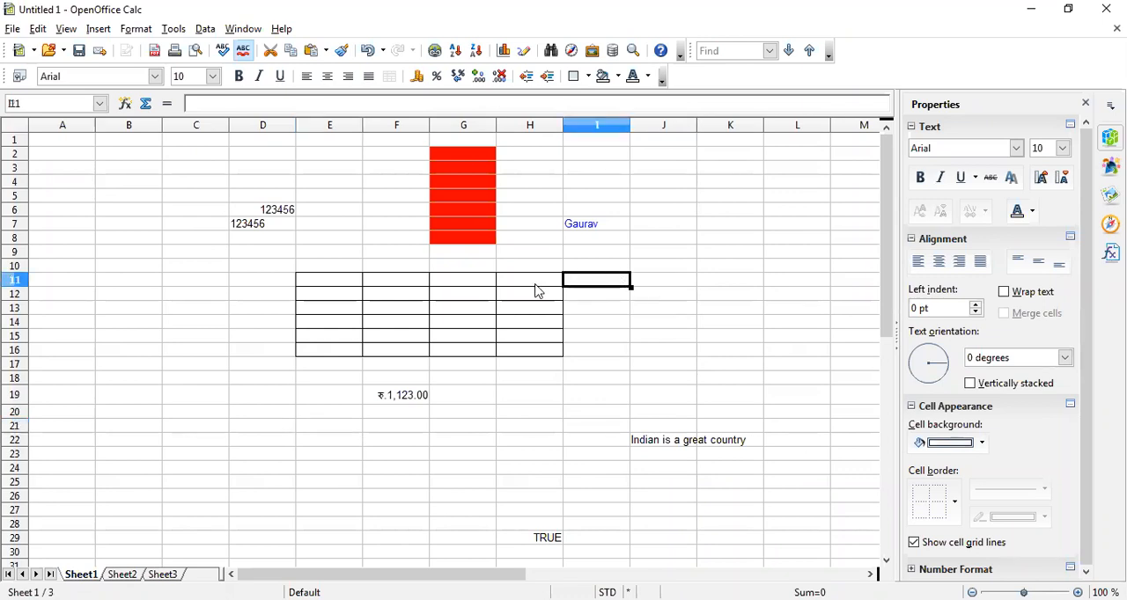
Remove all borders from the cell range E11:H16 and reapply full outer and inner borders to it
drag(327, 285, 539, 352)
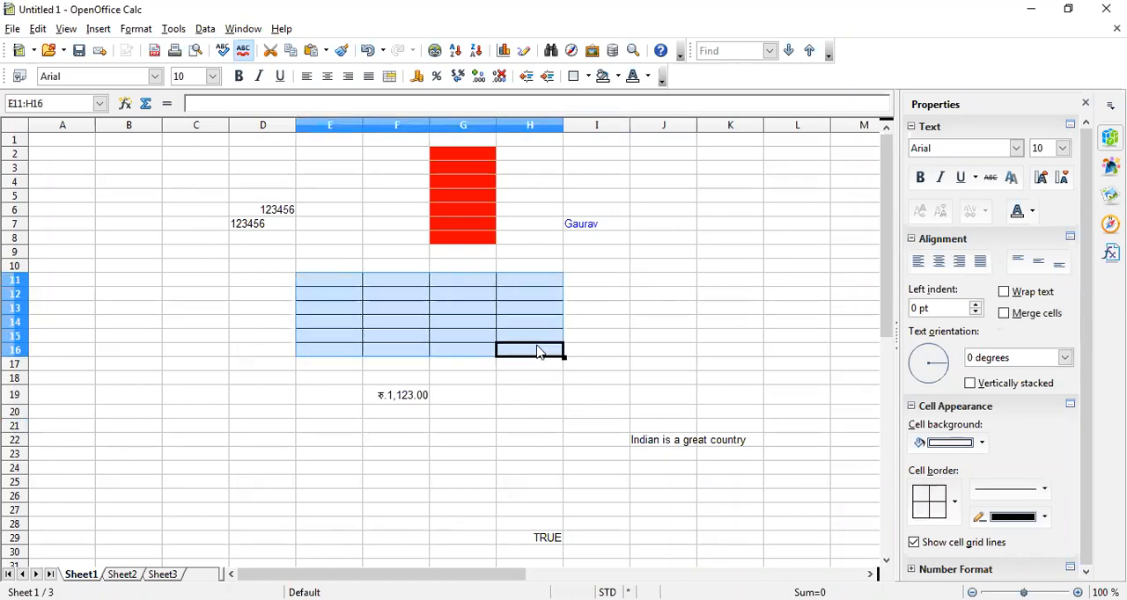
click(591, 80)
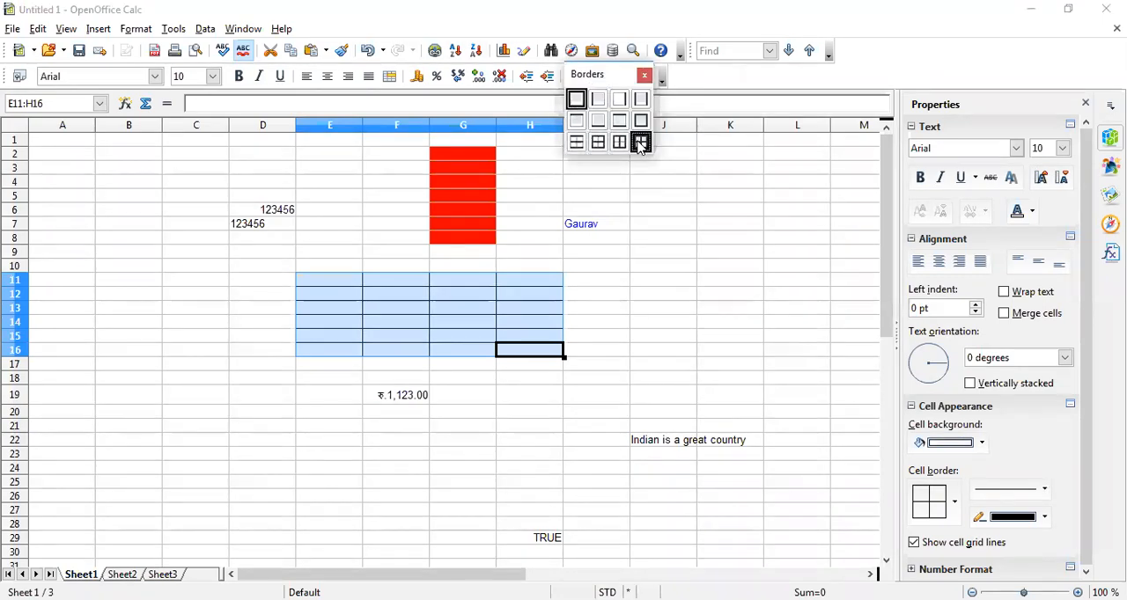
click(577, 100)
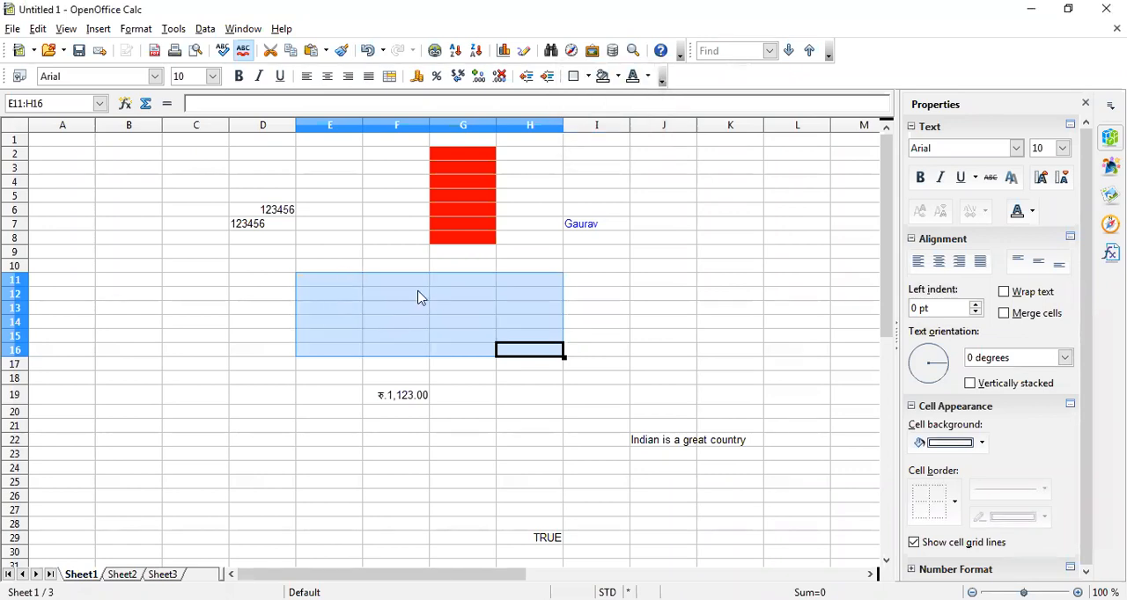
click(589, 76)
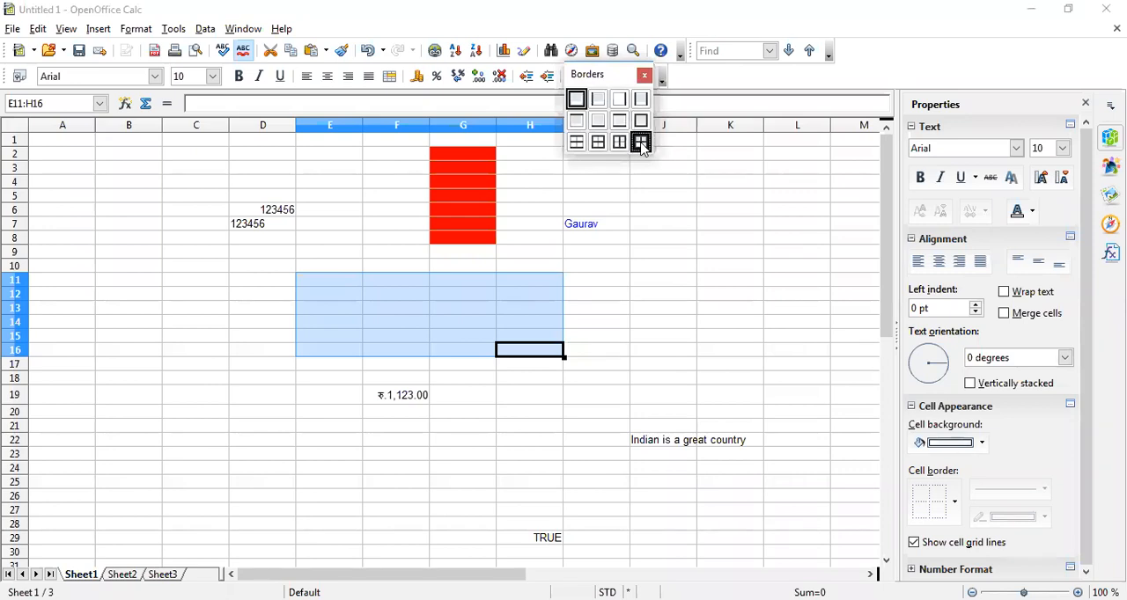
click(641, 142)
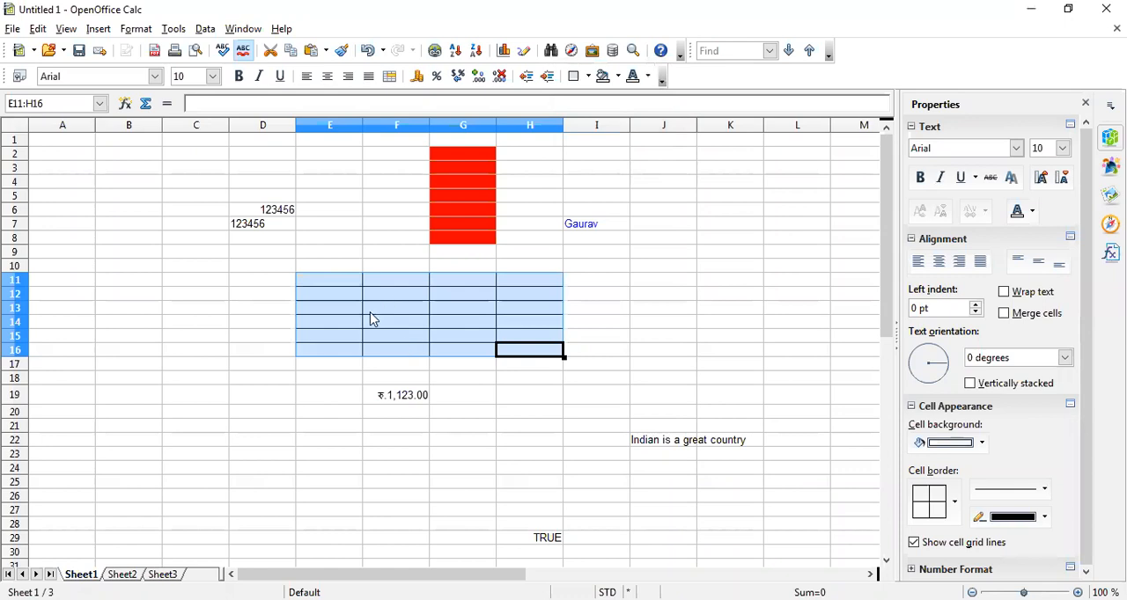
Clear the borders of E11:H16 again and apply an outer border with only vertical inner lines
click(589, 78)
click(576, 100)
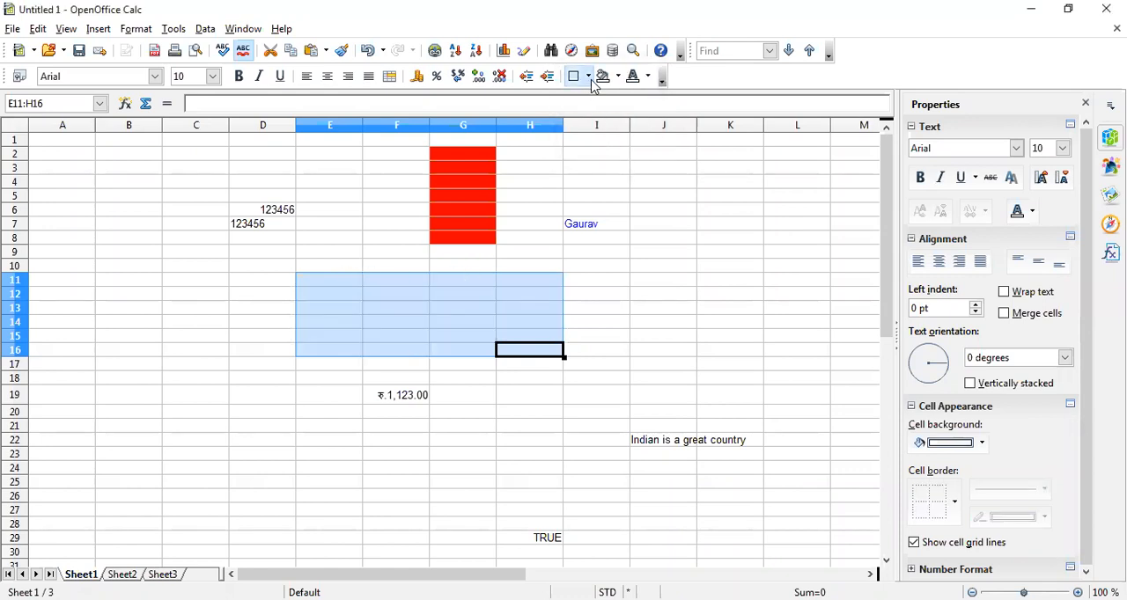
click(590, 77)
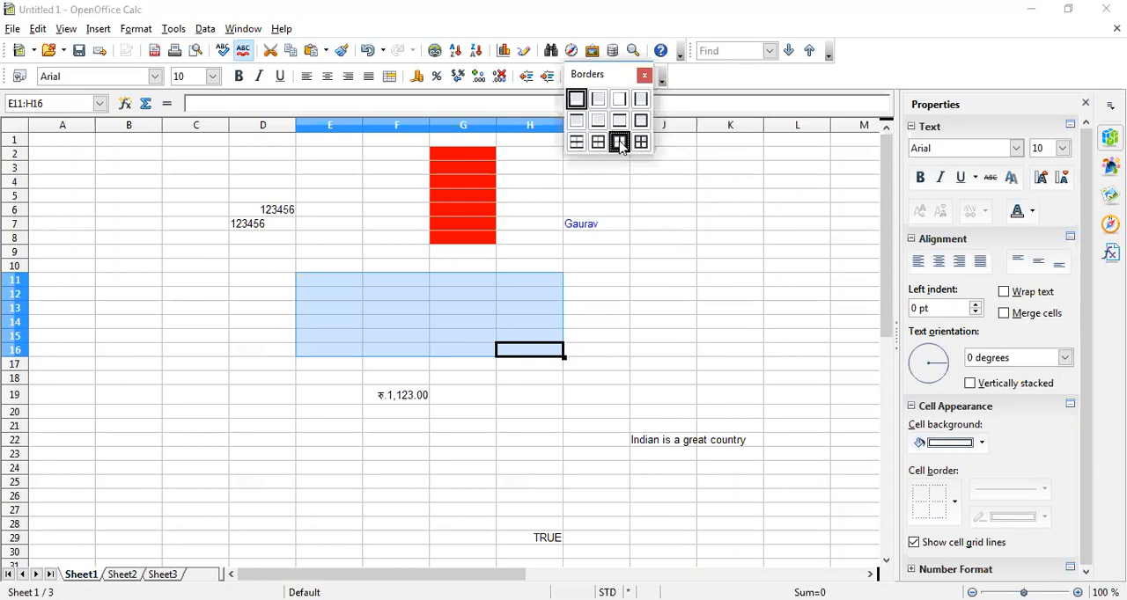
click(620, 142)
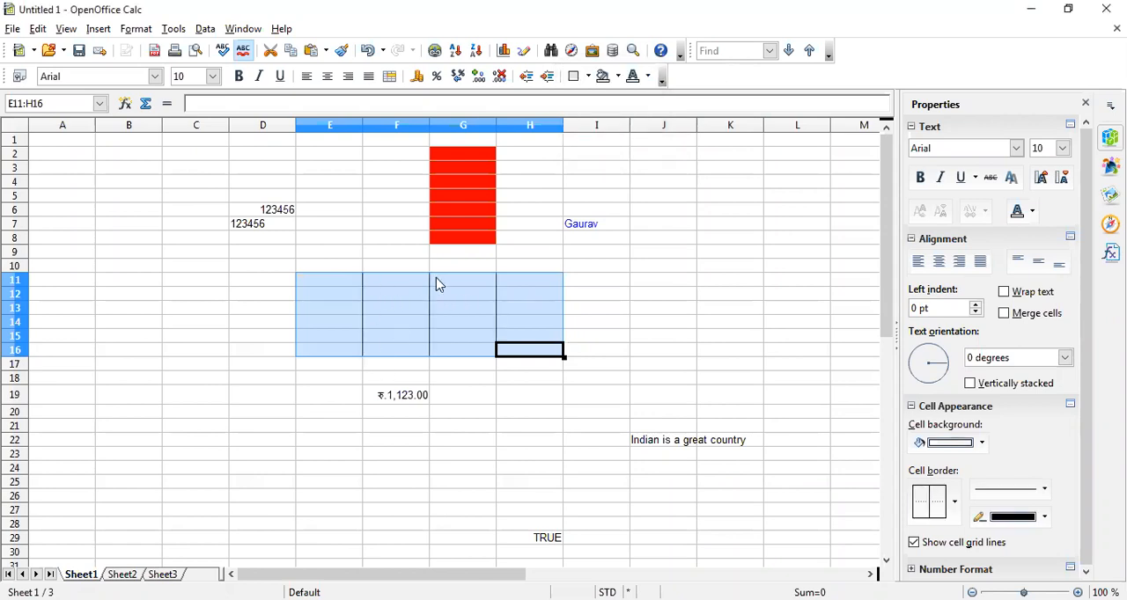
Apply full borders, with outer, horizontal and vertical inner lines, to the range E11:H16
click(589, 77)
click(641, 143)
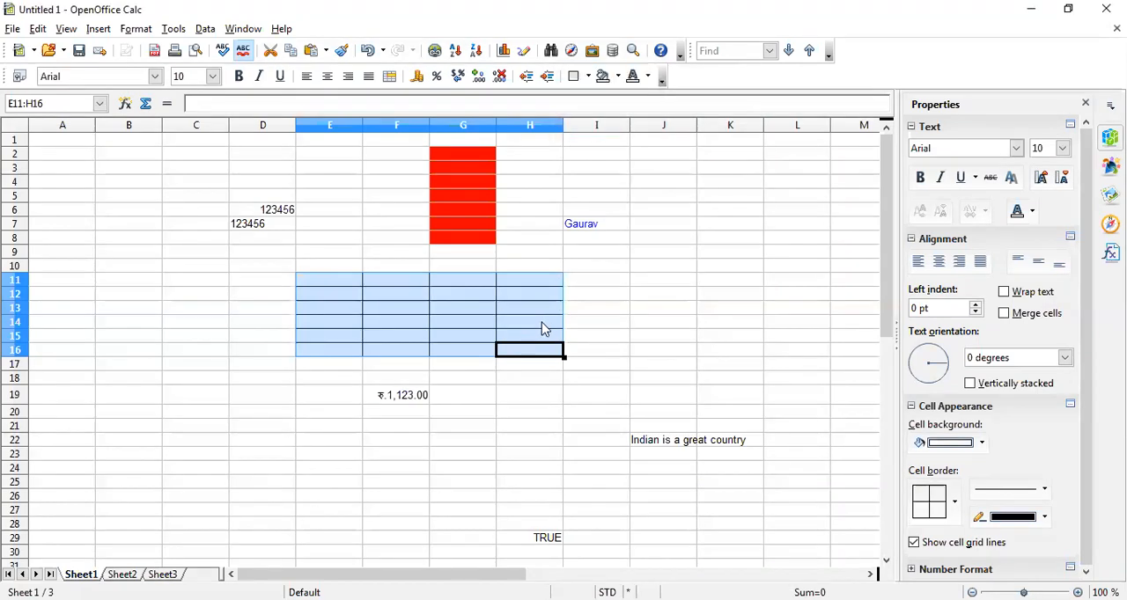
click(654, 325)
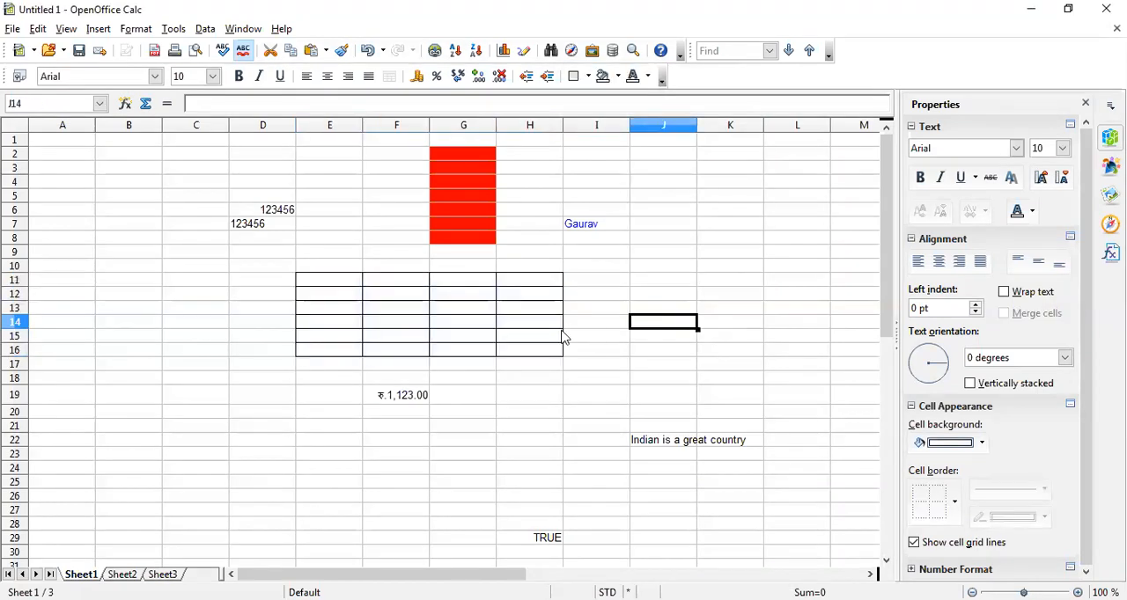
Try left alignment on the number in cell D6 and set it to right alignment
click(254, 287)
click(273, 211)
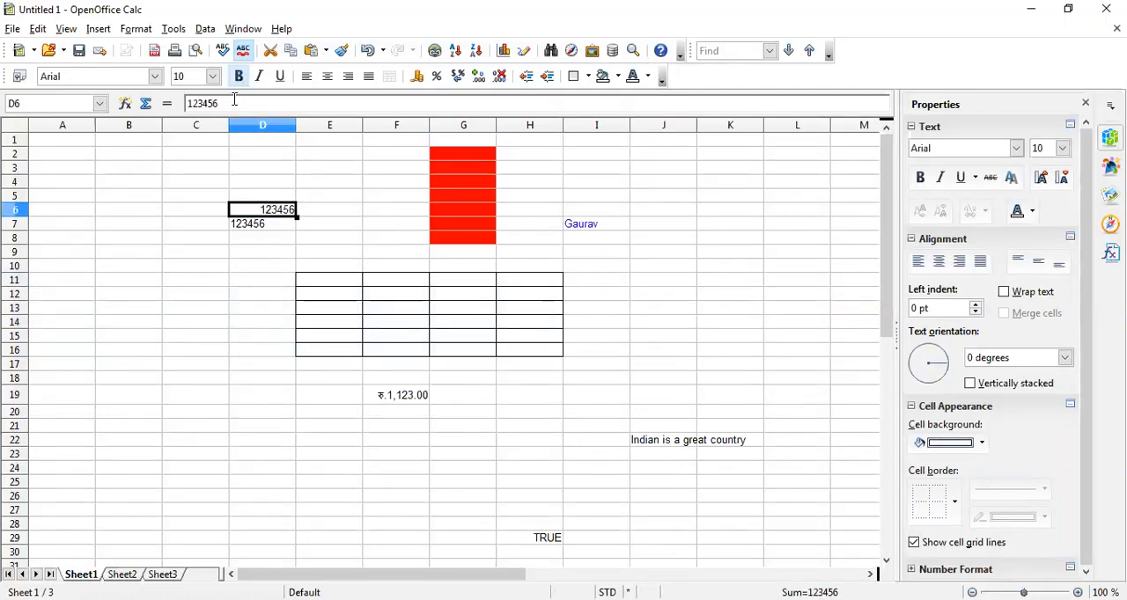
click(307, 77)
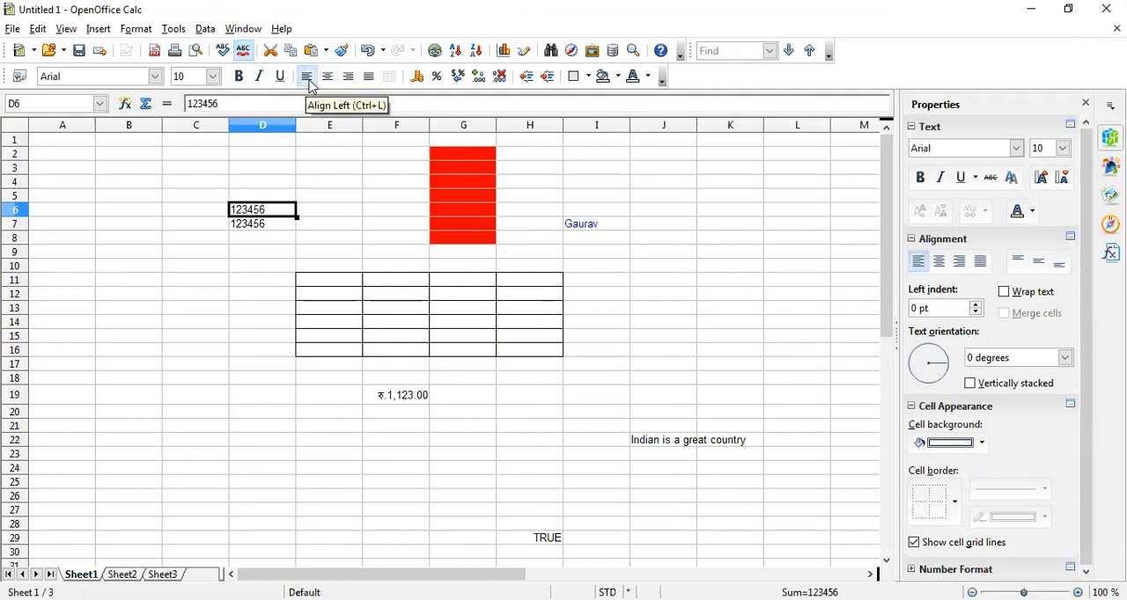
click(349, 77)
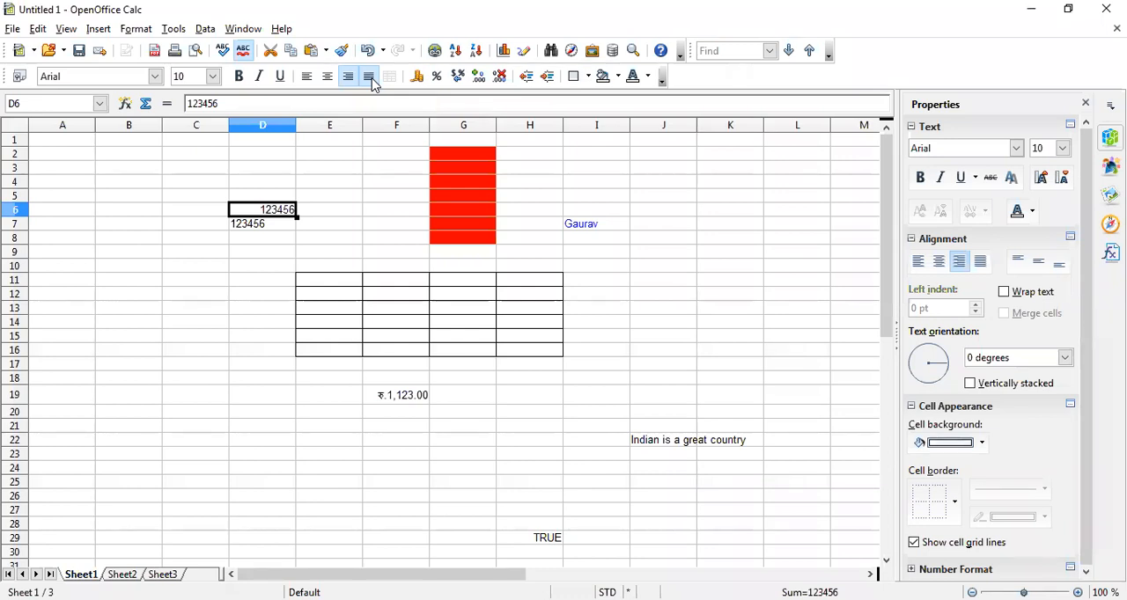
Format the number in cell D6 as bold, italic and underlined
click(238, 76)
click(258, 78)
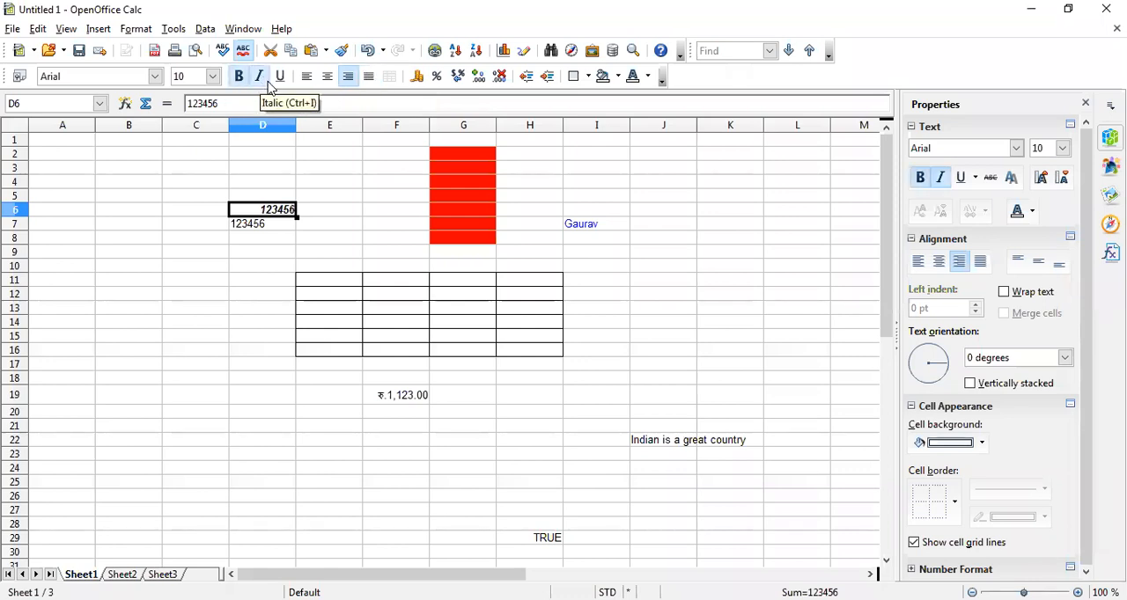
click(280, 79)
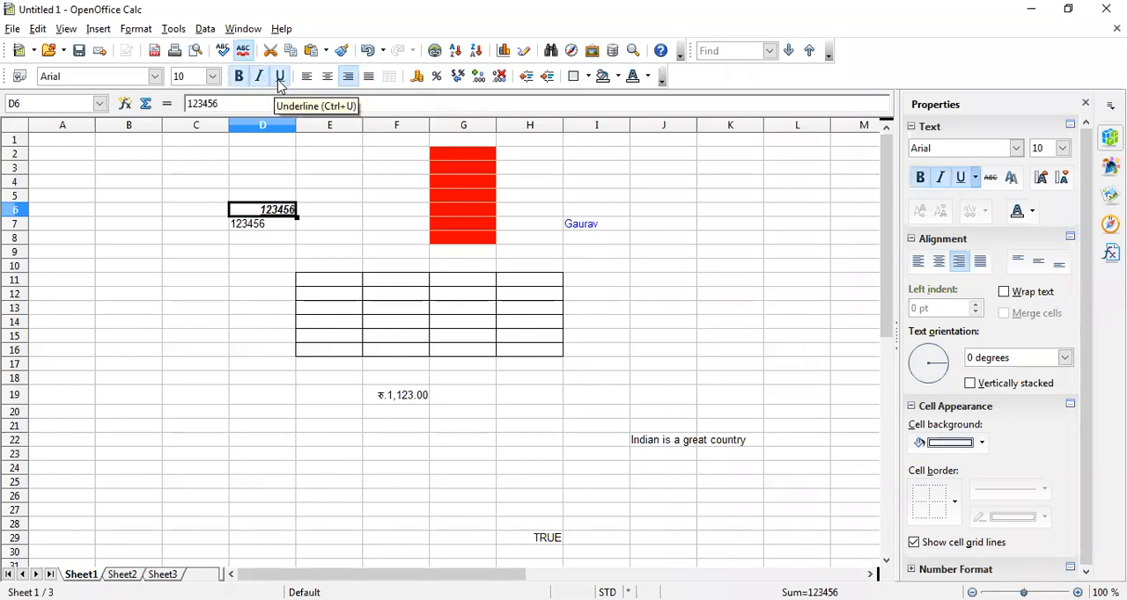
Set the font of cell D6 to Berlin Sans FB and its size to 15
click(155, 77)
scroll(117, 207, down, 8)
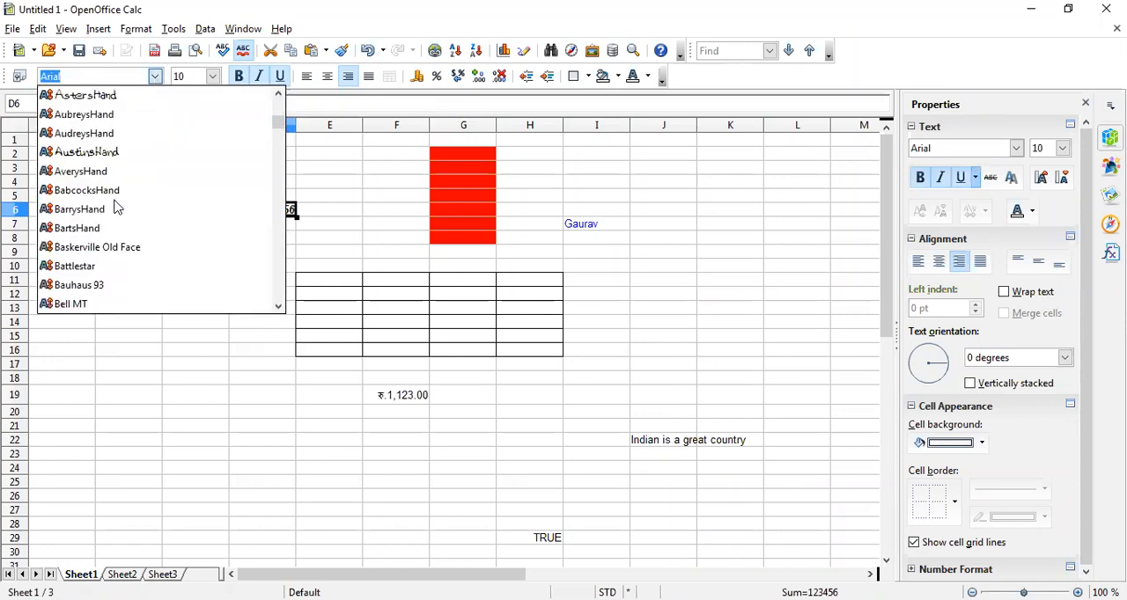
key(Return)
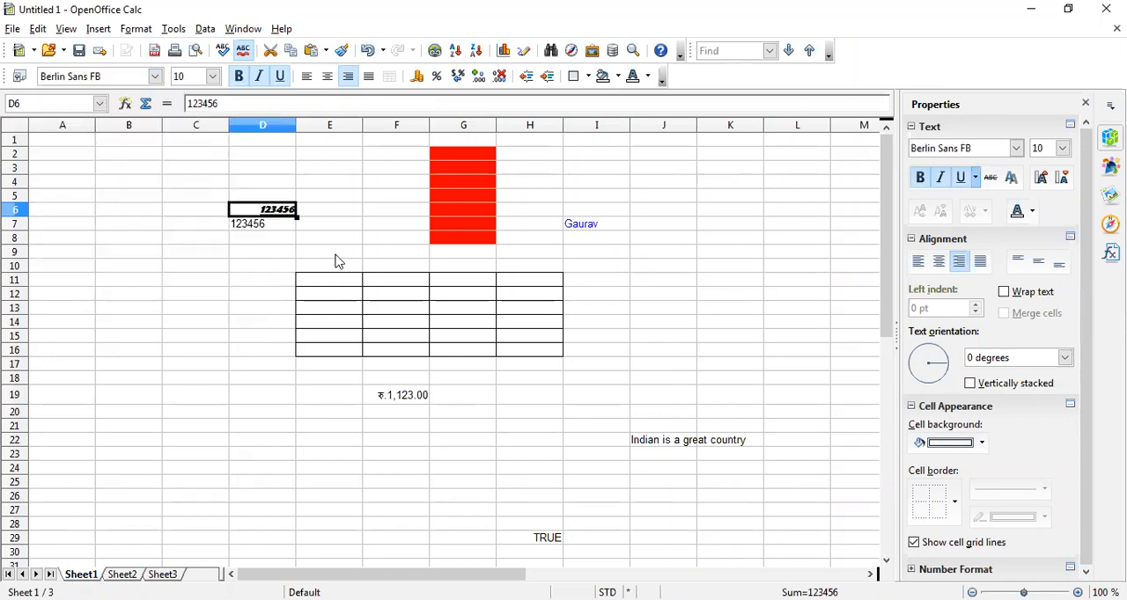
click(212, 77)
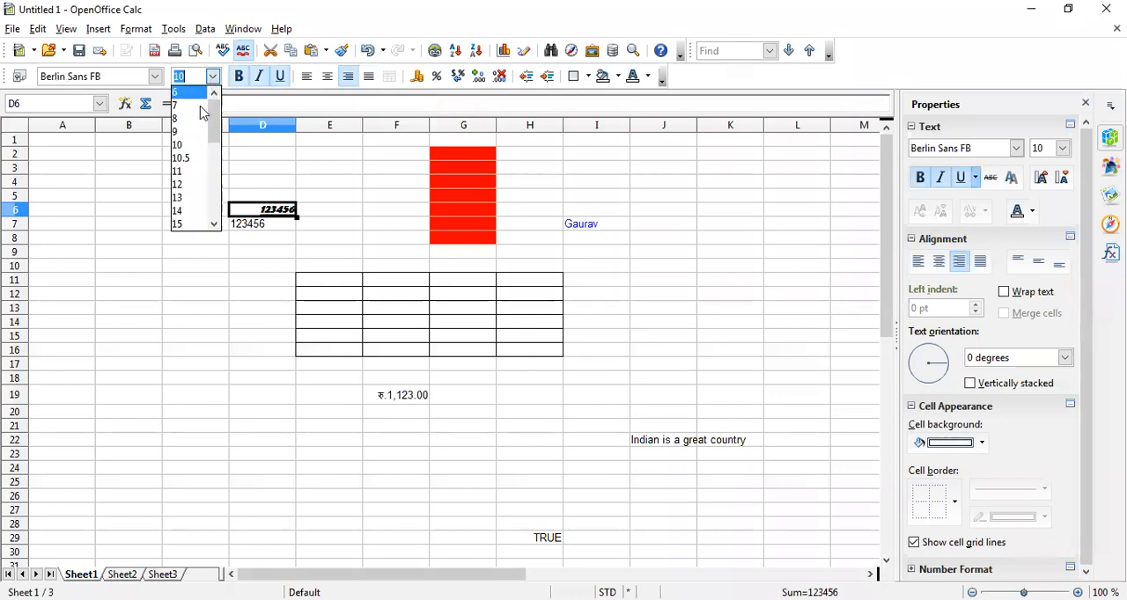
click(183, 224)
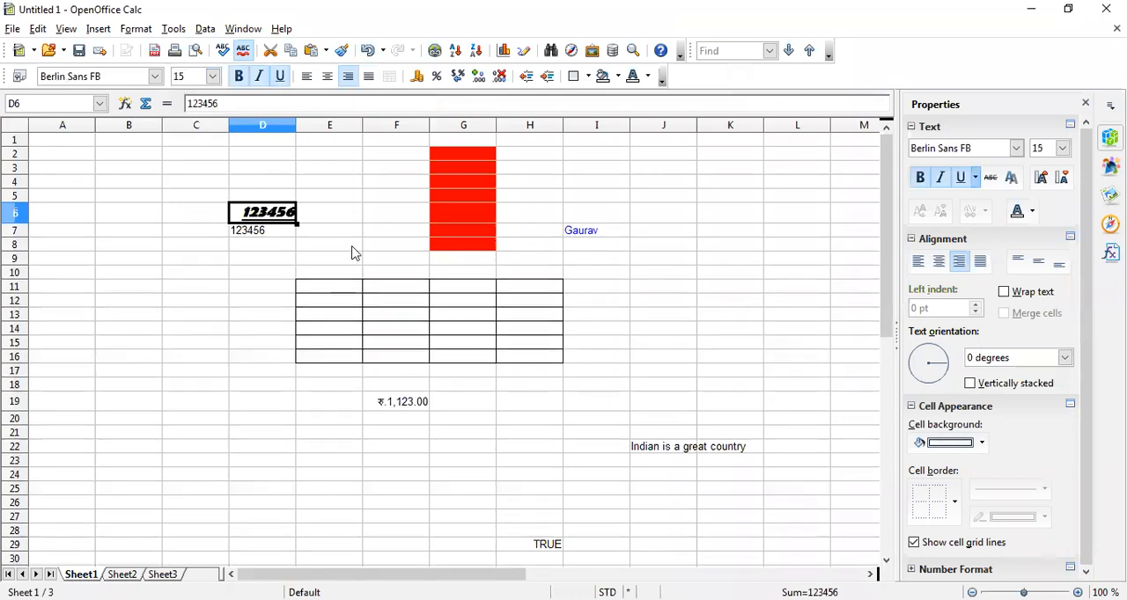
click(337, 215)
click(273, 218)
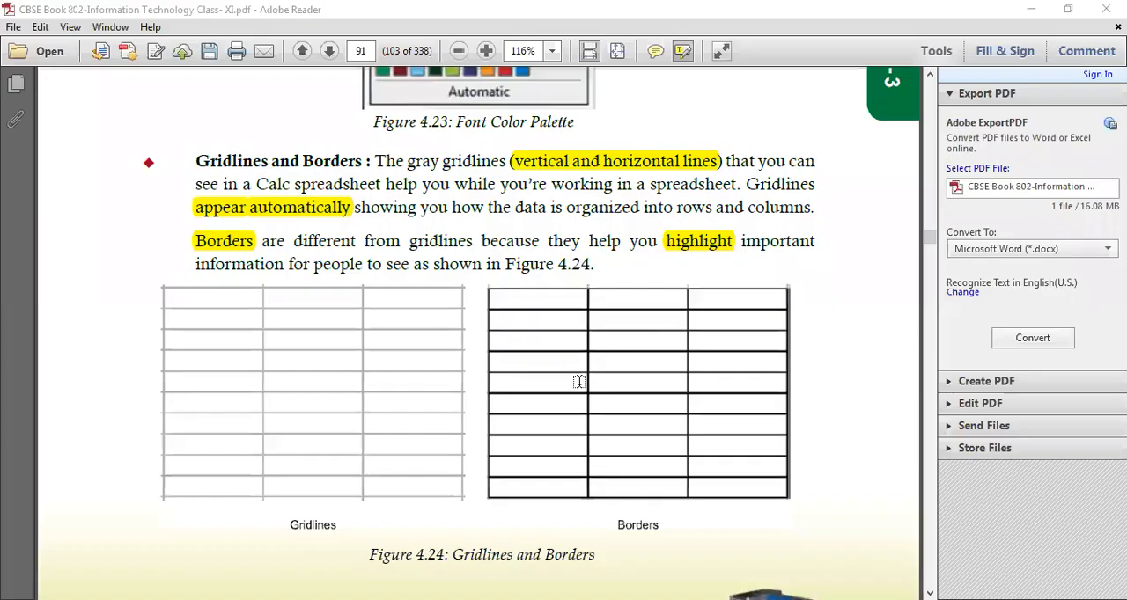
Switch to the textbook PDF in Adobe Reader and read the sections on gridlines and borders, merging cells and wrapping text
scroll(579, 382, down, 1)
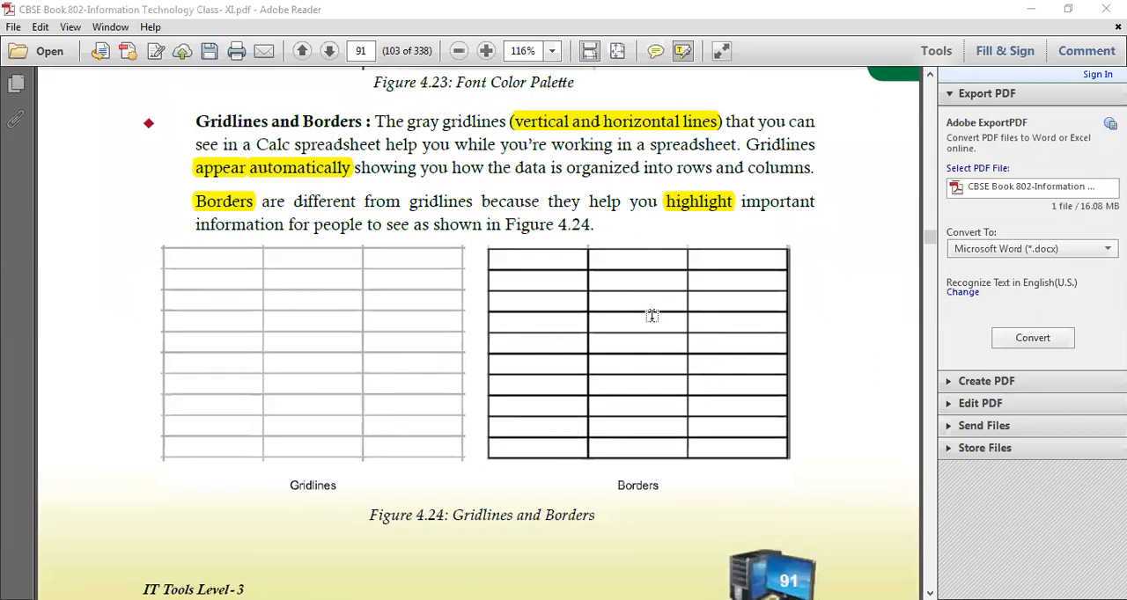
scroll(651, 315, down, 10)
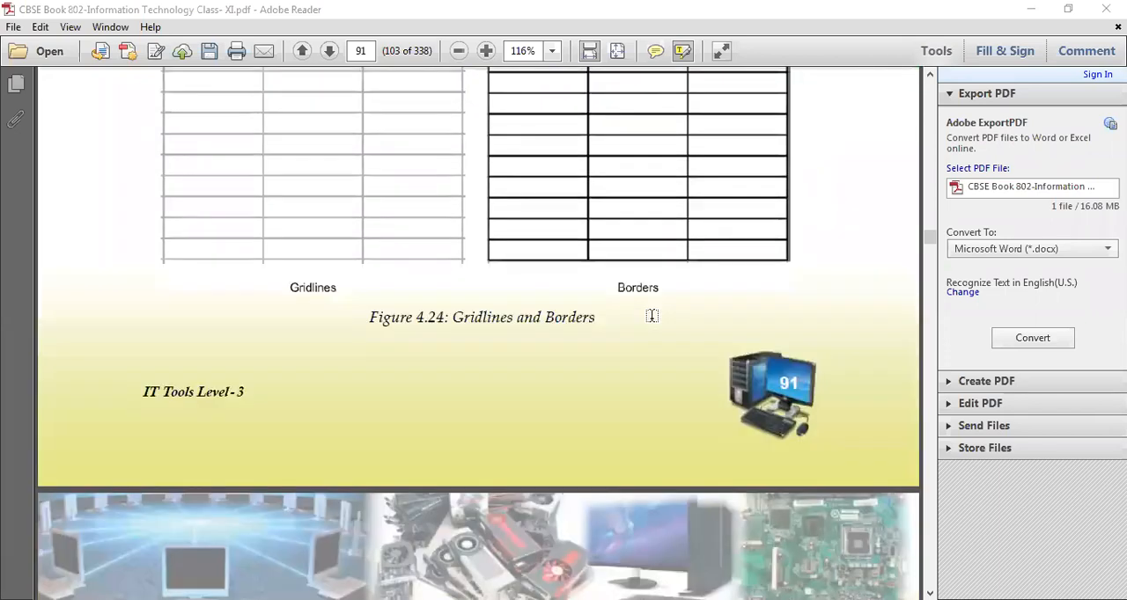
scroll(652, 315, down, 5)
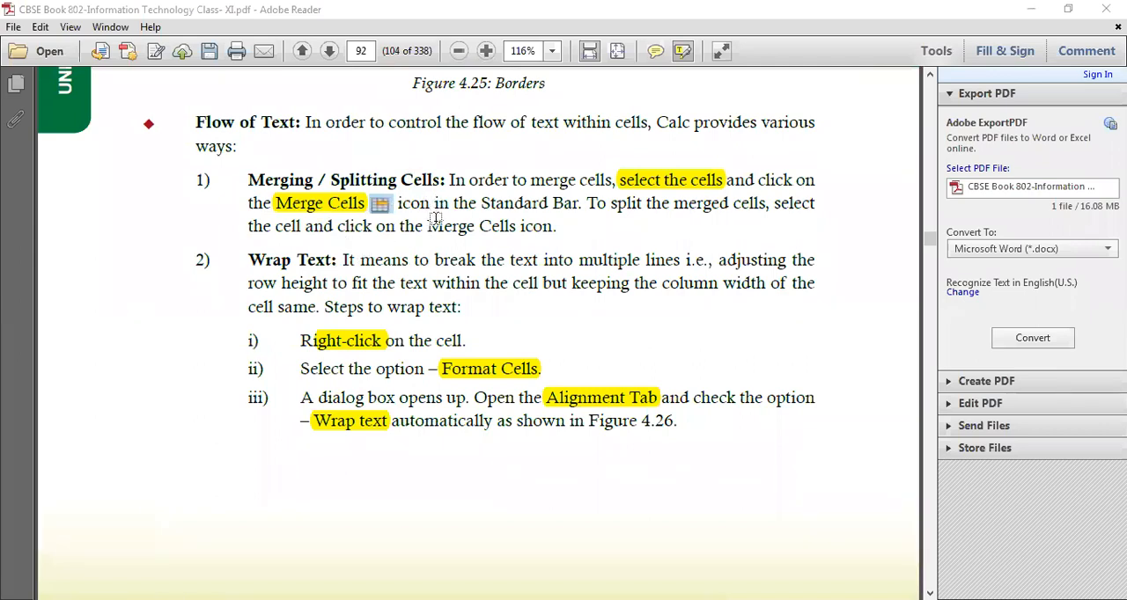
scroll(435, 219, down, 1)
scroll(435, 218, down, 5)
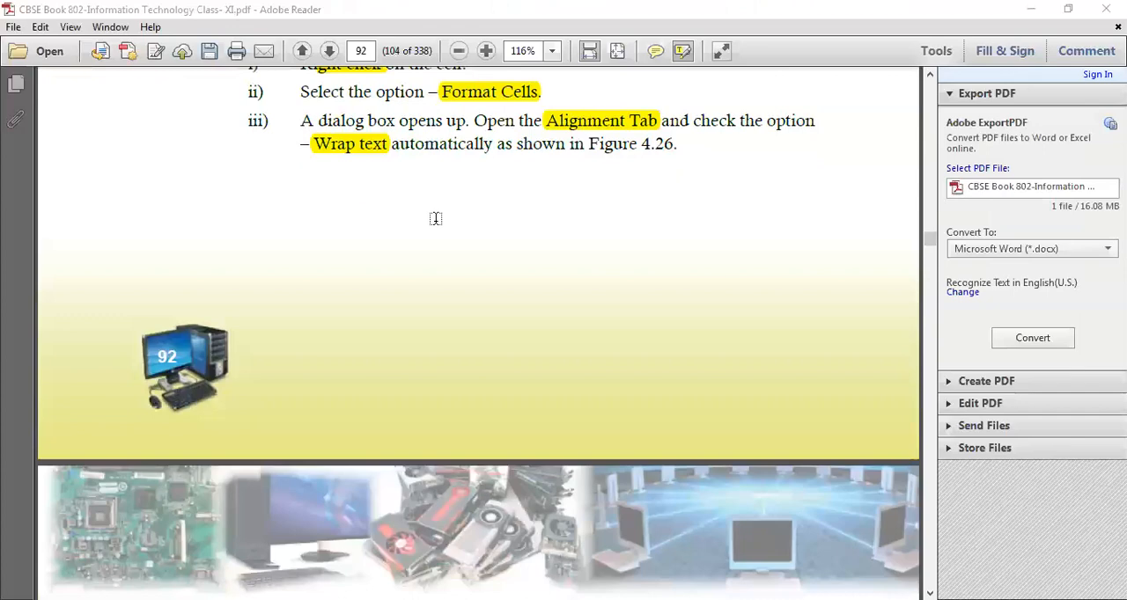
scroll(435, 218, down, 10)
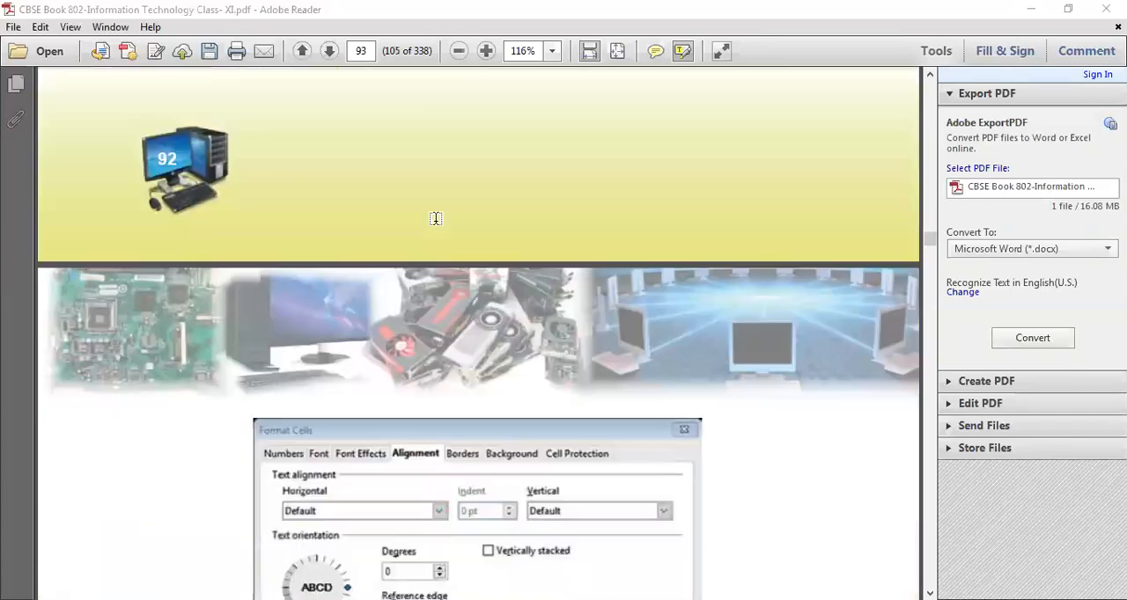
scroll(433, 216, up, 14)
scroll(448, 253, up, 4)
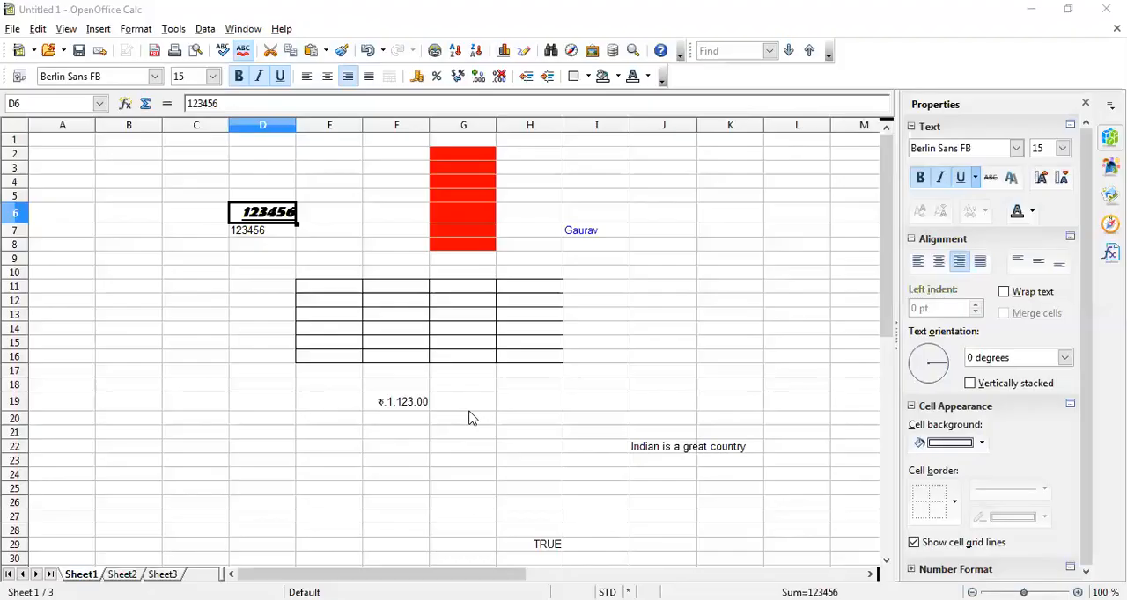
Merge the first row of the bordered table, cells E11:H11, into a single cell
click(470, 409)
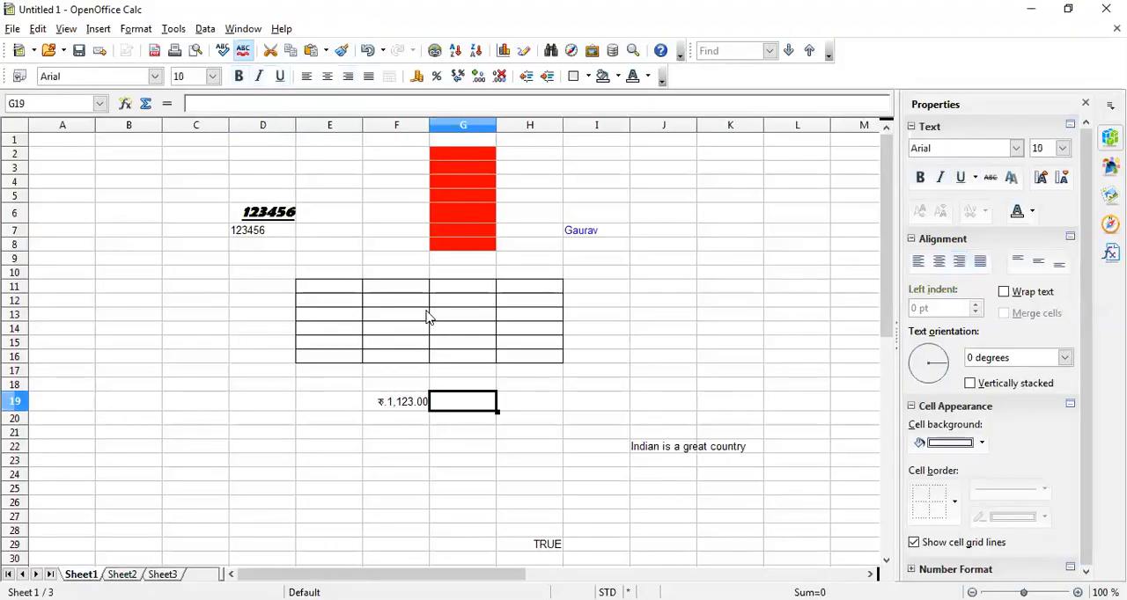
click(640, 287)
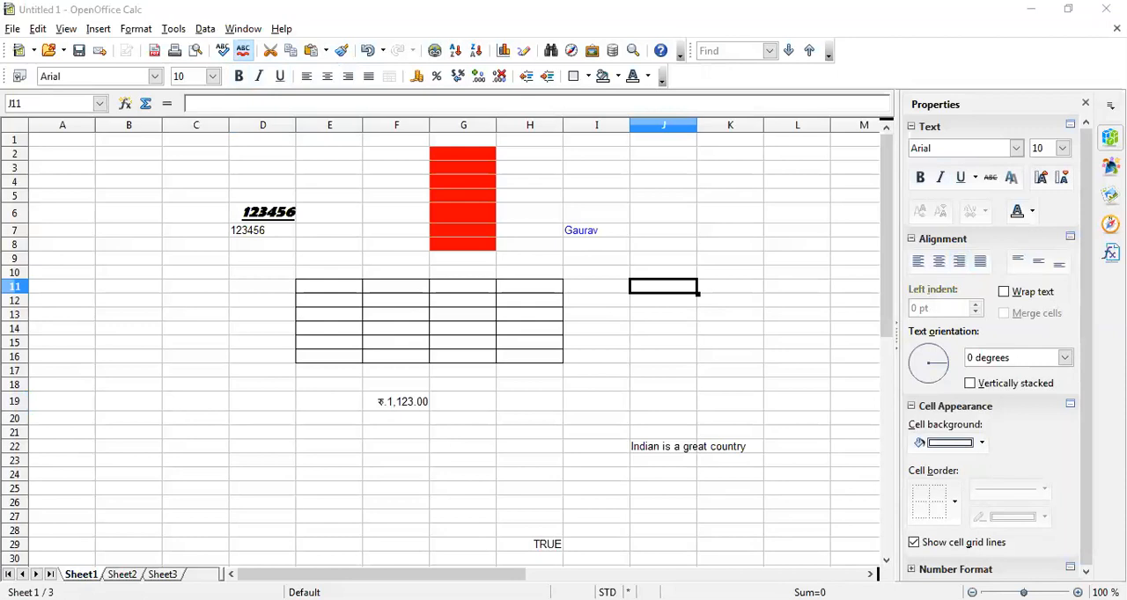
click(393, 271)
click(449, 291)
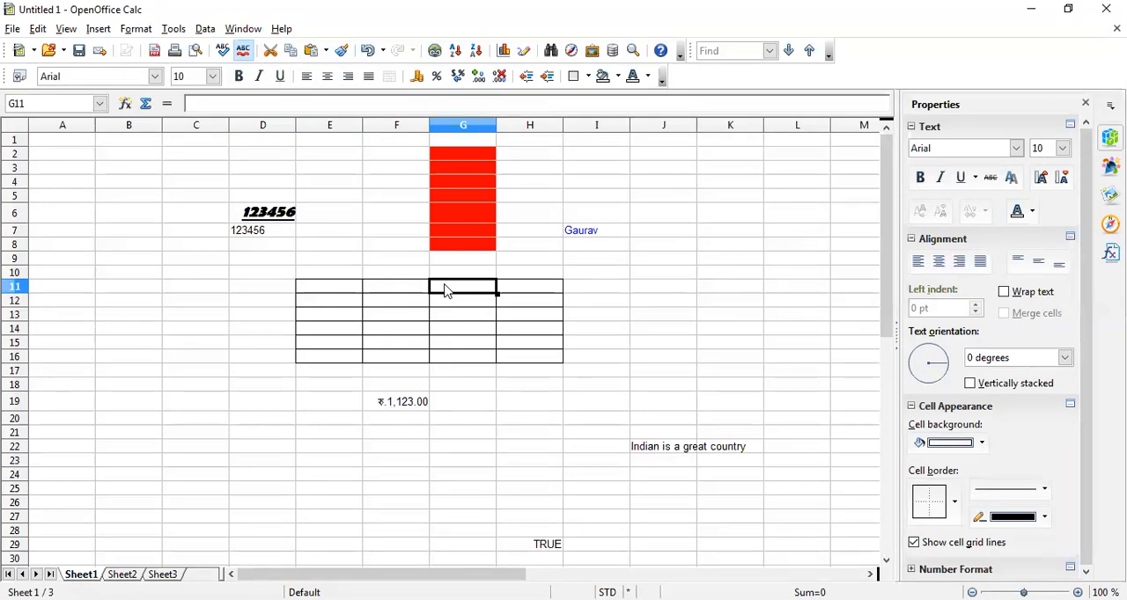
drag(444, 290, 542, 296)
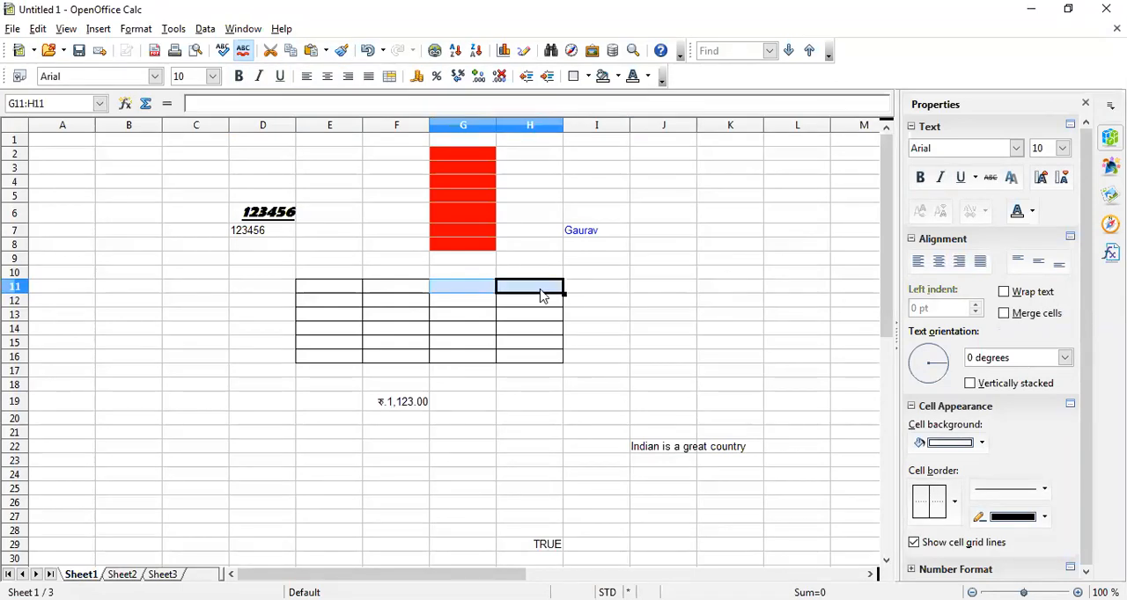
drag(344, 291, 548, 297)
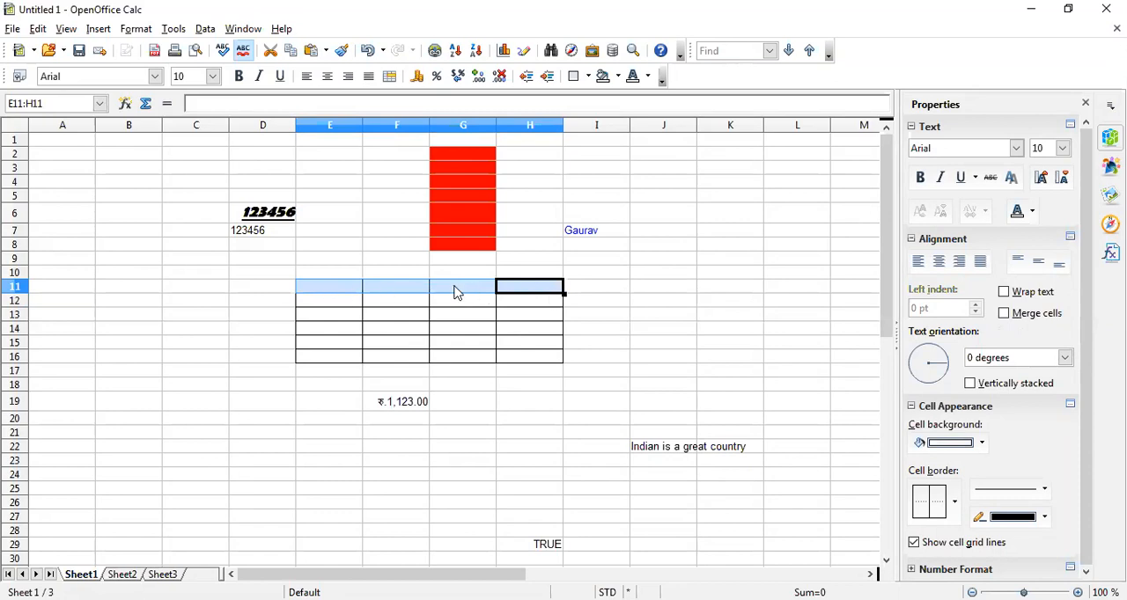
click(390, 78)
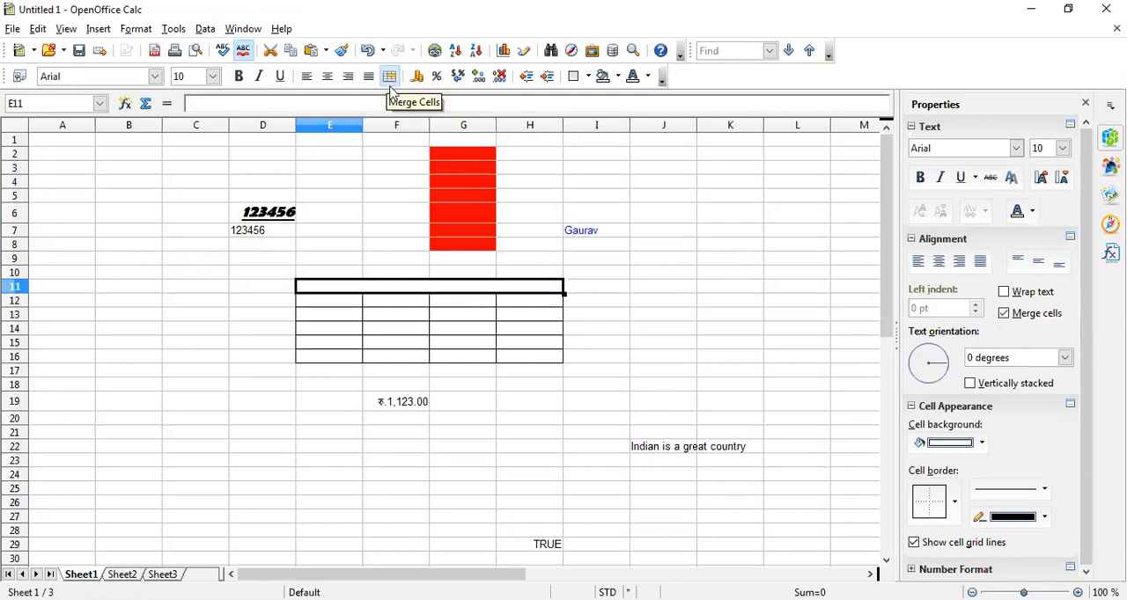
Split the merged cell E11:H11 back into separate cells
click(484, 372)
click(446, 289)
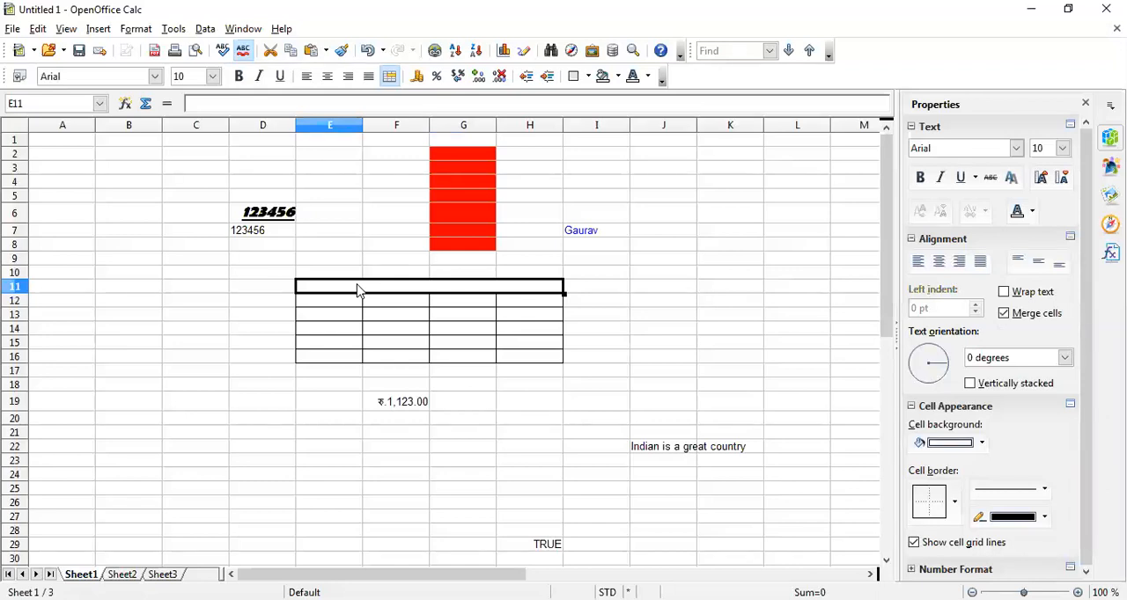
click(390, 79)
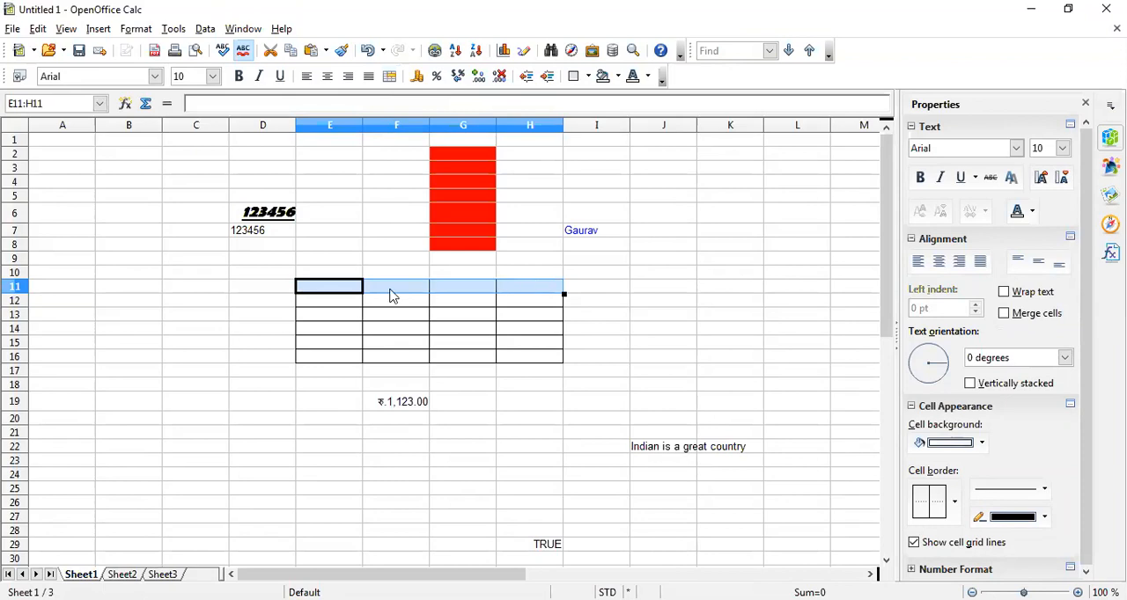
Merge the block E11:H13 into one cell and split it again
drag(342, 295, 544, 314)
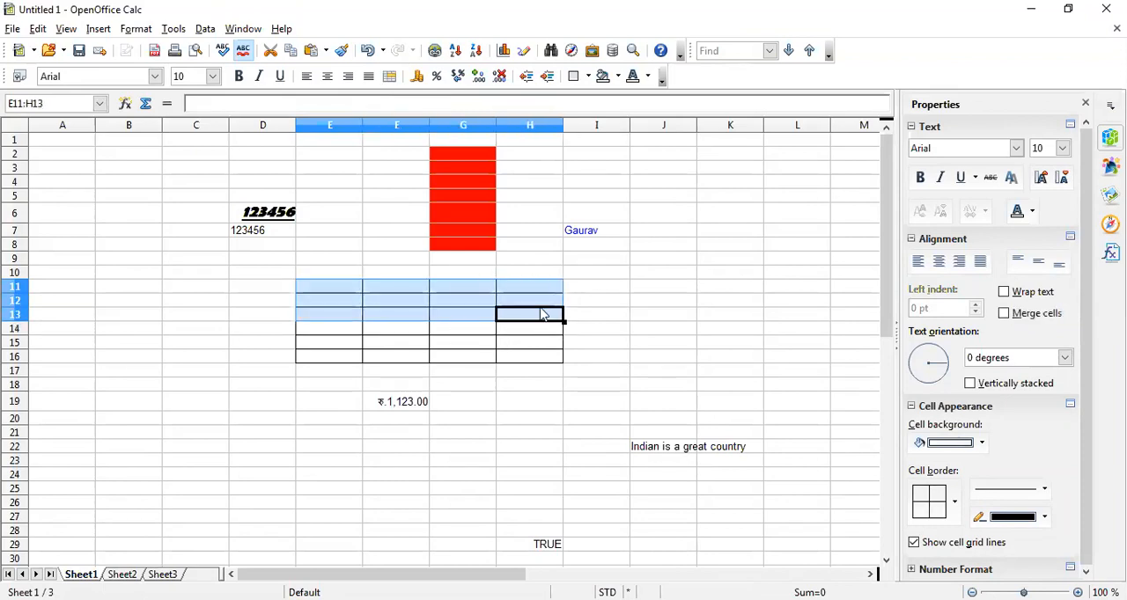
click(390, 77)
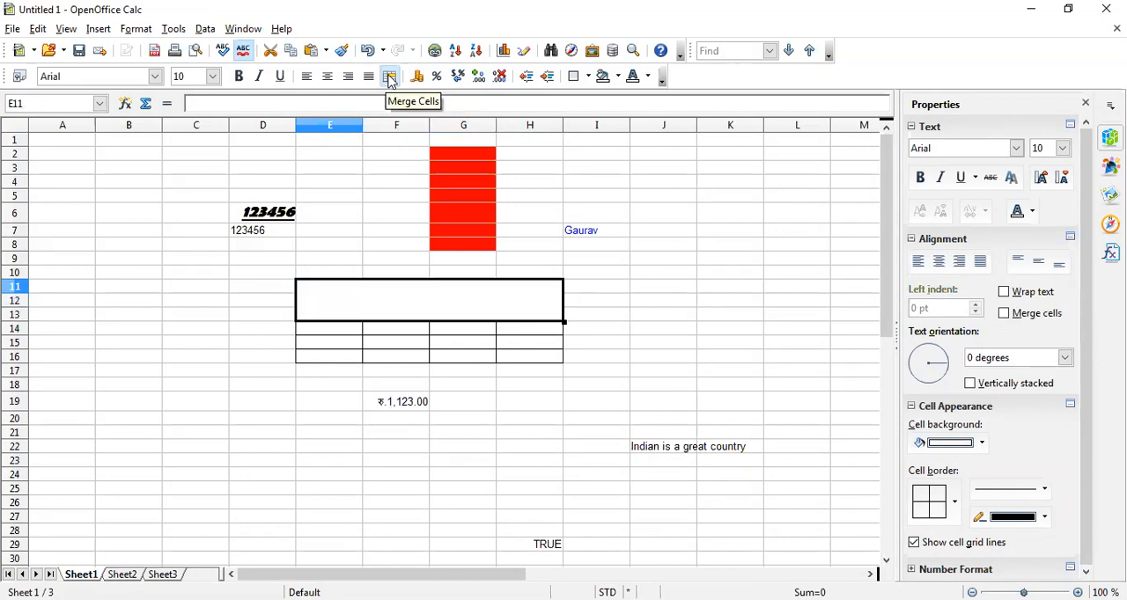
click(390, 78)
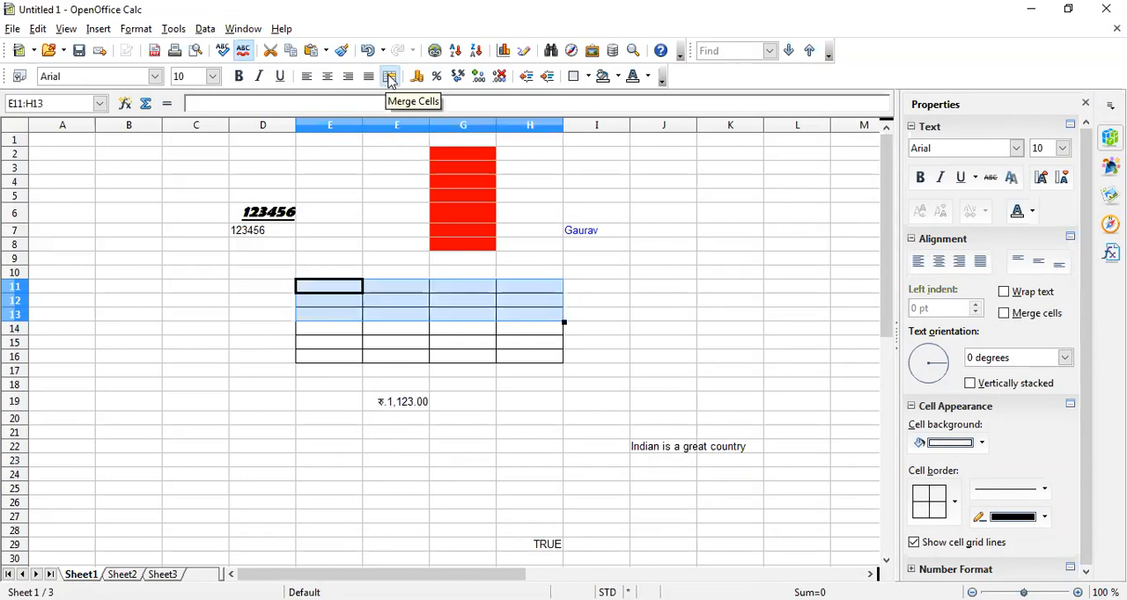
Set the font size of the sentence in cell J22 to 16
click(666, 451)
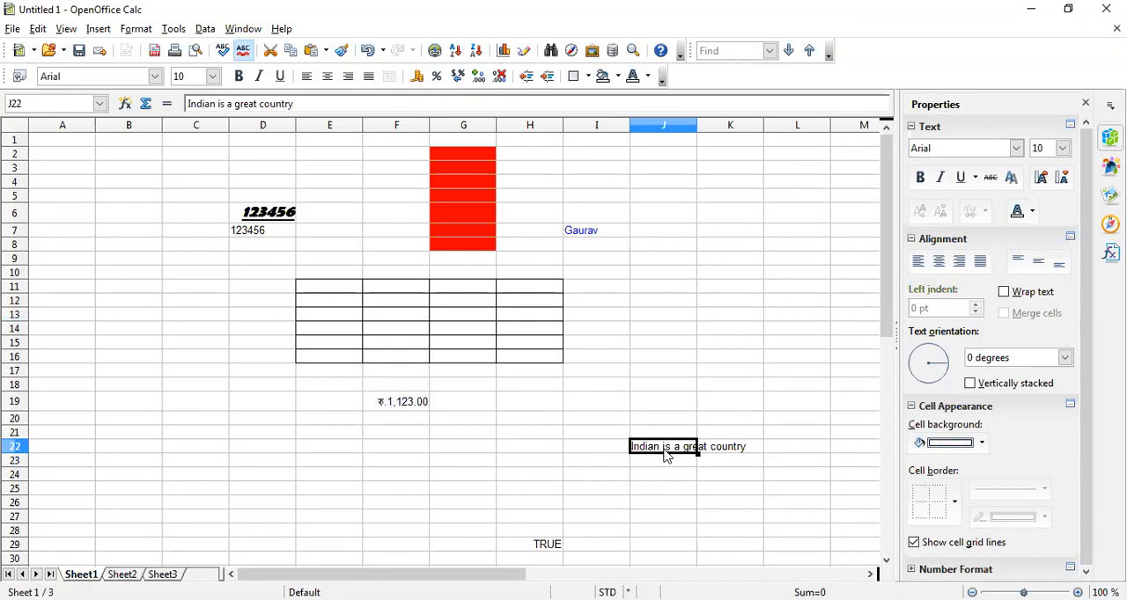
click(666, 479)
click(666, 449)
click(661, 479)
click(658, 451)
click(212, 77)
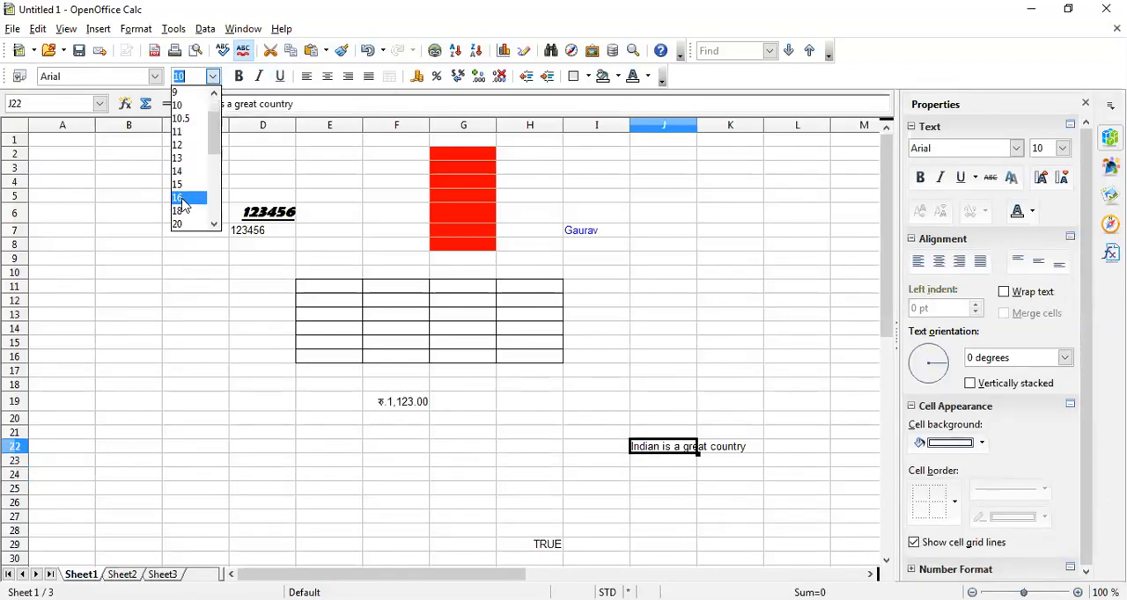
click(181, 197)
click(734, 502)
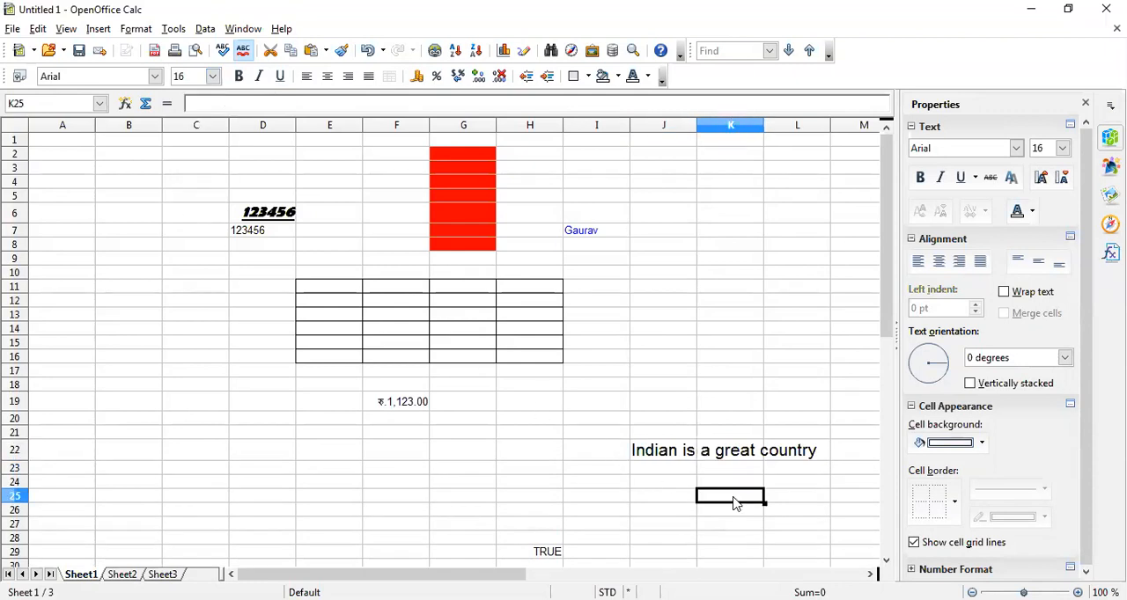
Turn off automatic text wrapping for cell J22 and shrink its text to fit the cell size
click(675, 457)
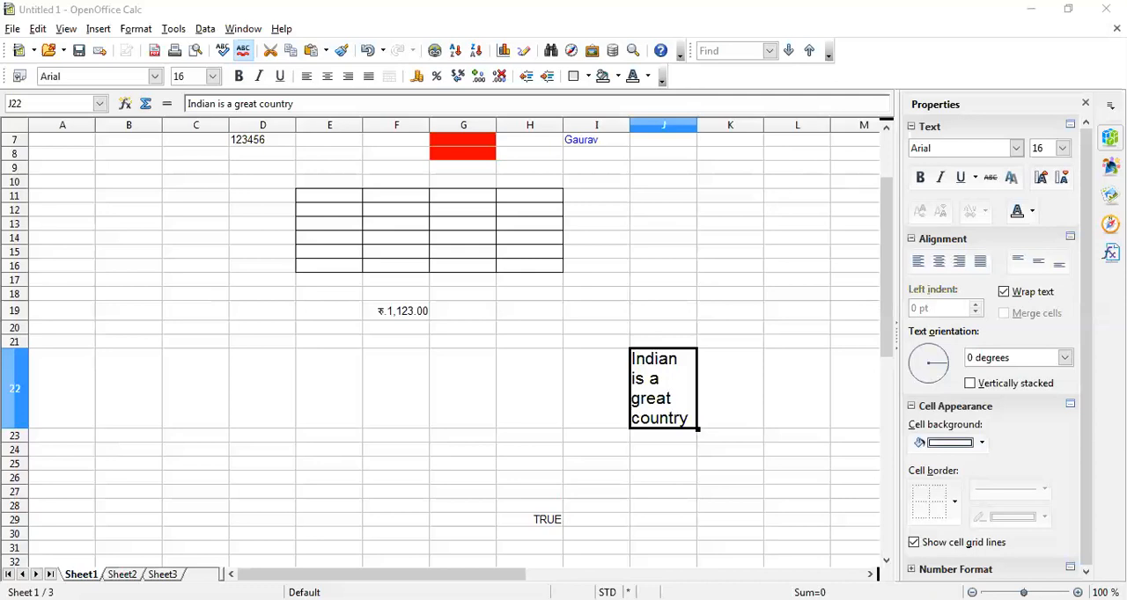
click(672, 393)
right_click(672, 392)
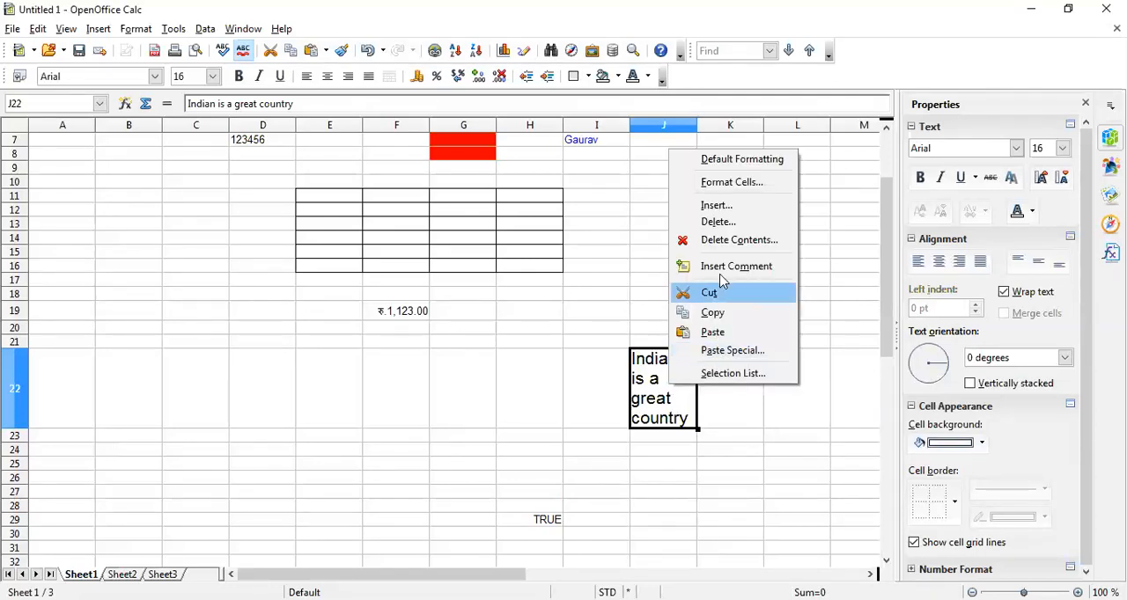
click(722, 183)
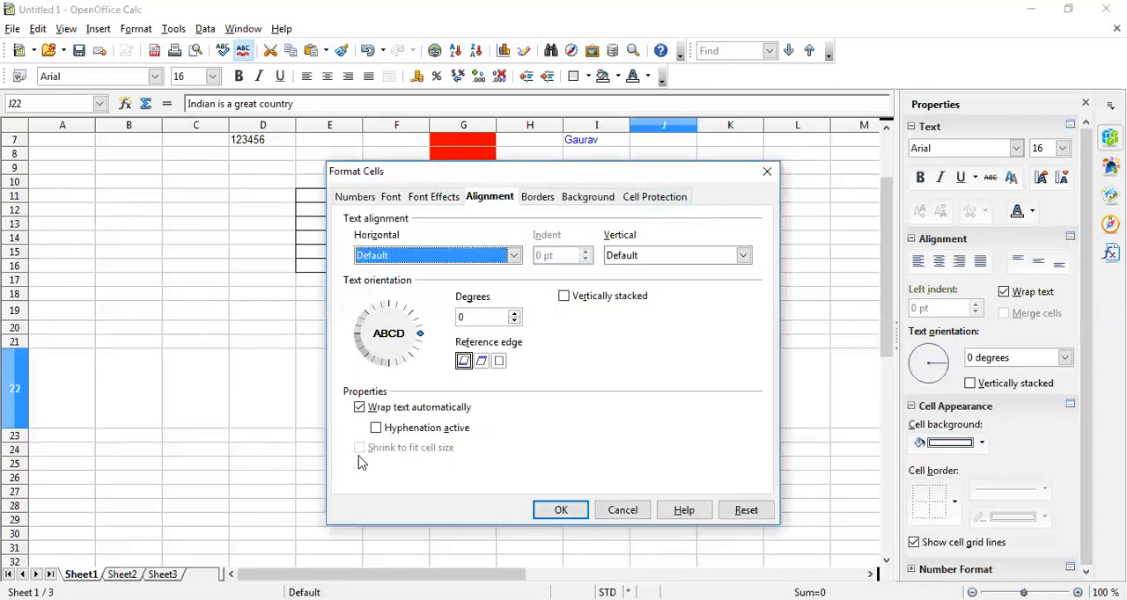
click(360, 408)
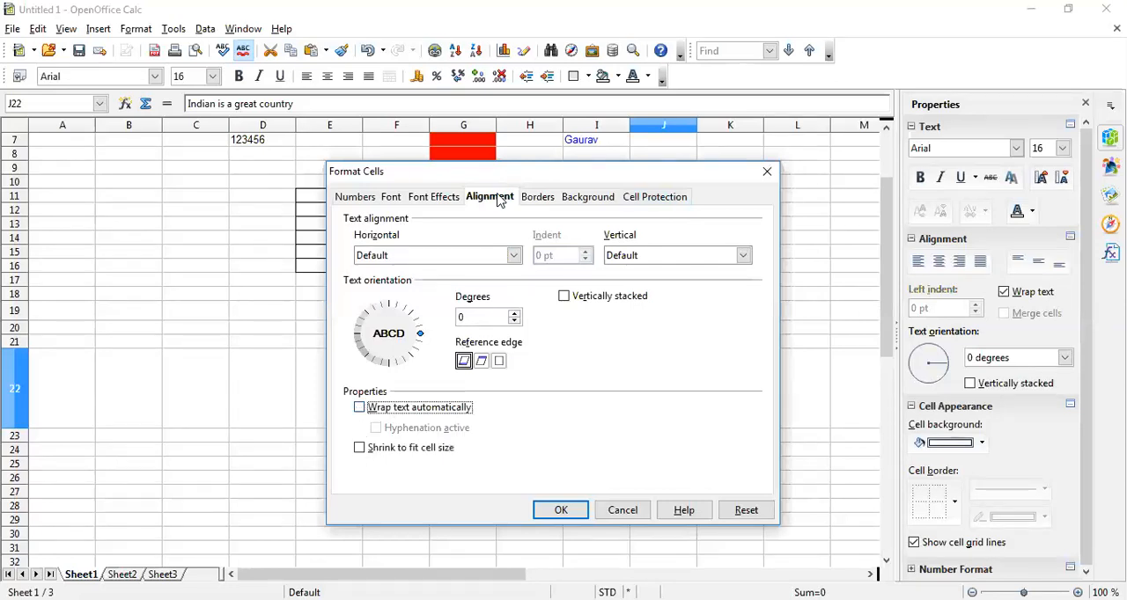
click(360, 451)
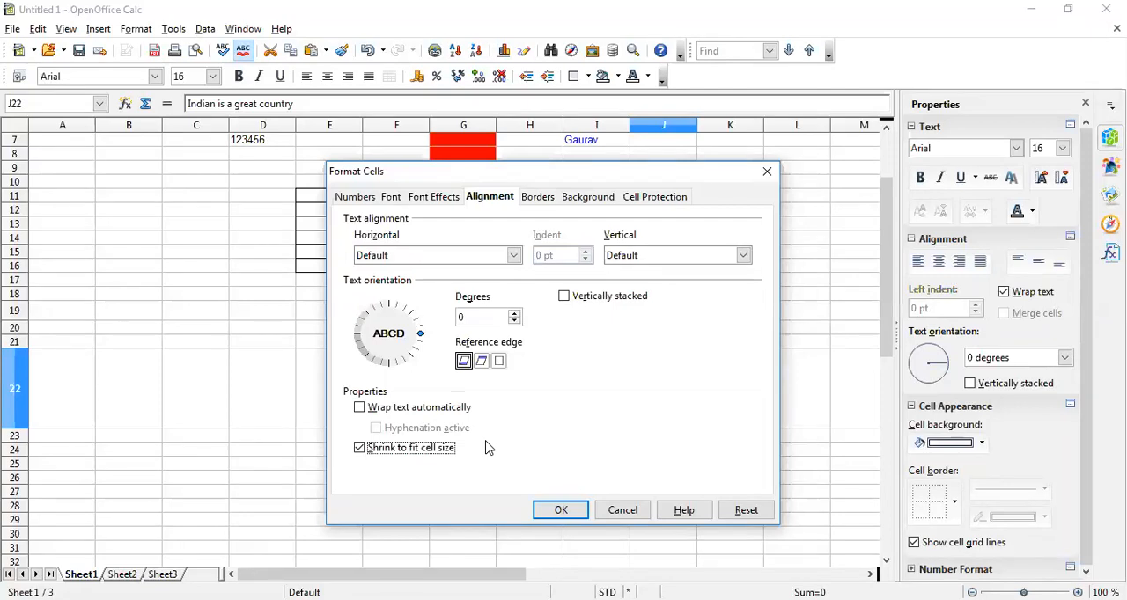
click(561, 511)
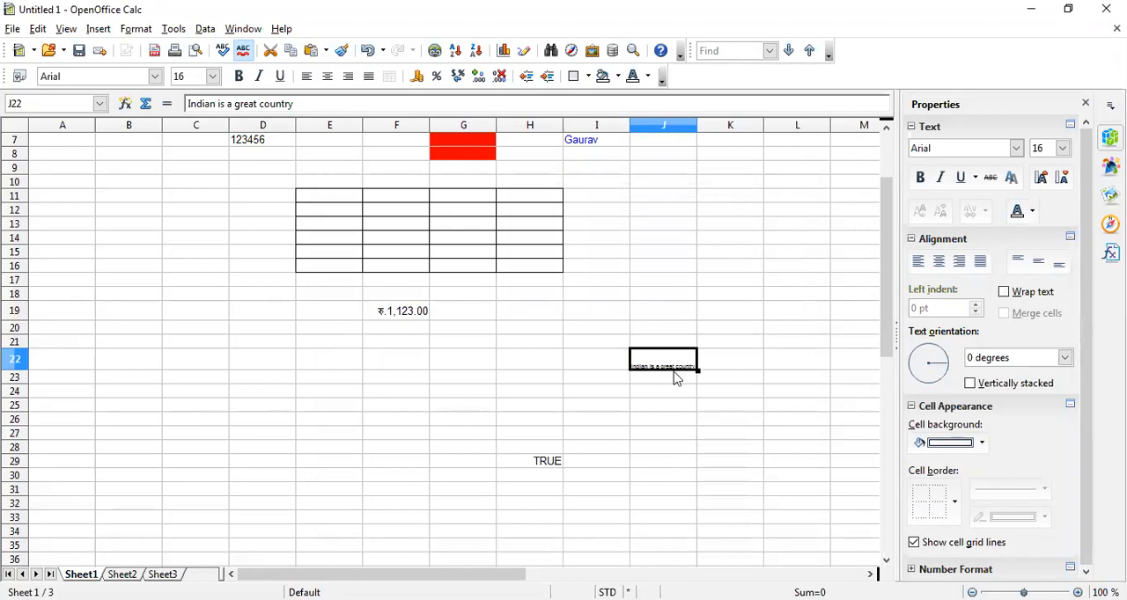
click(667, 390)
click(666, 368)
click(661, 396)
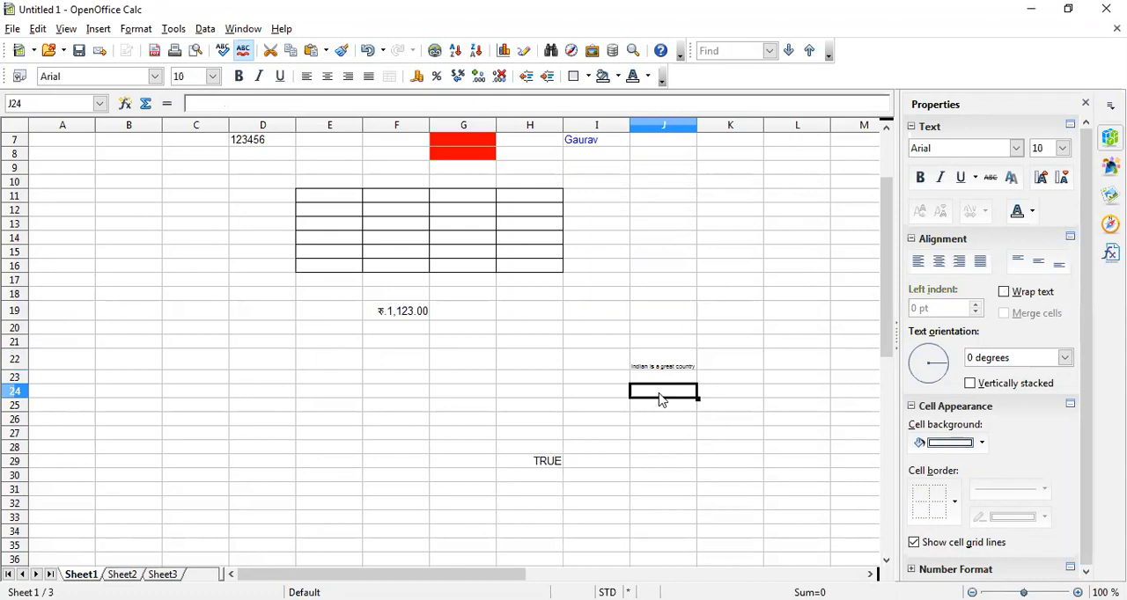
click(660, 367)
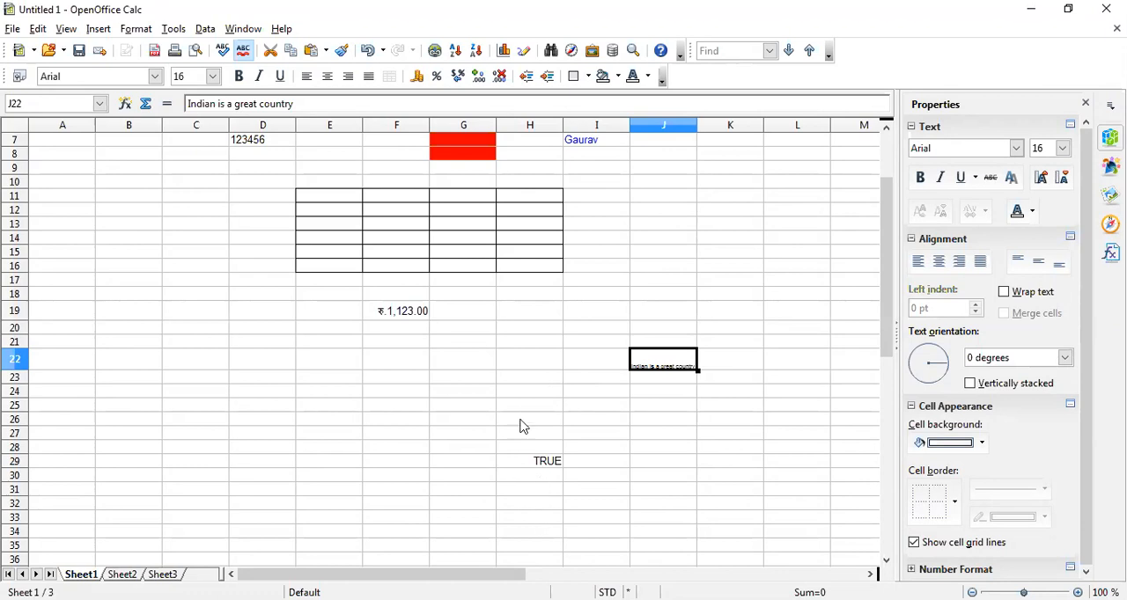
Enter the number 1234 in cell F22
click(412, 322)
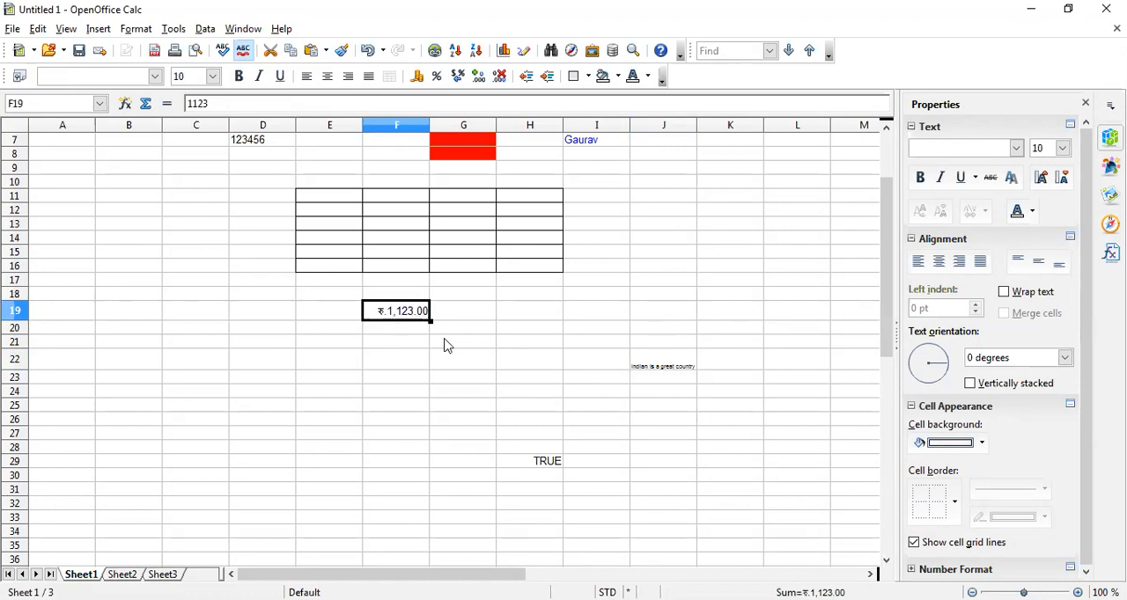
click(392, 361)
text(1234)
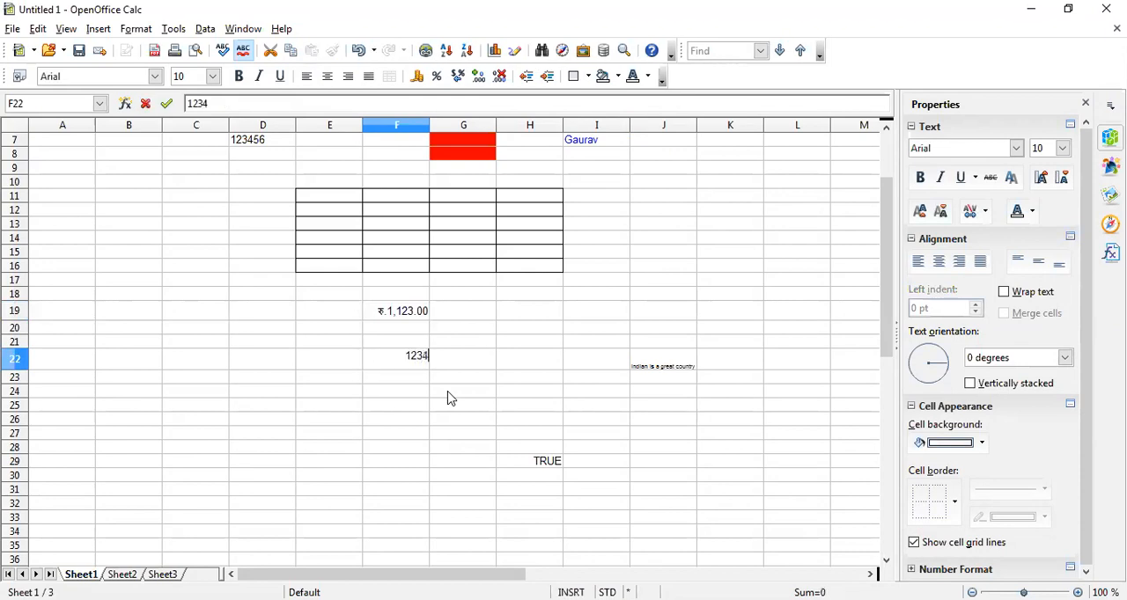
key(Return)
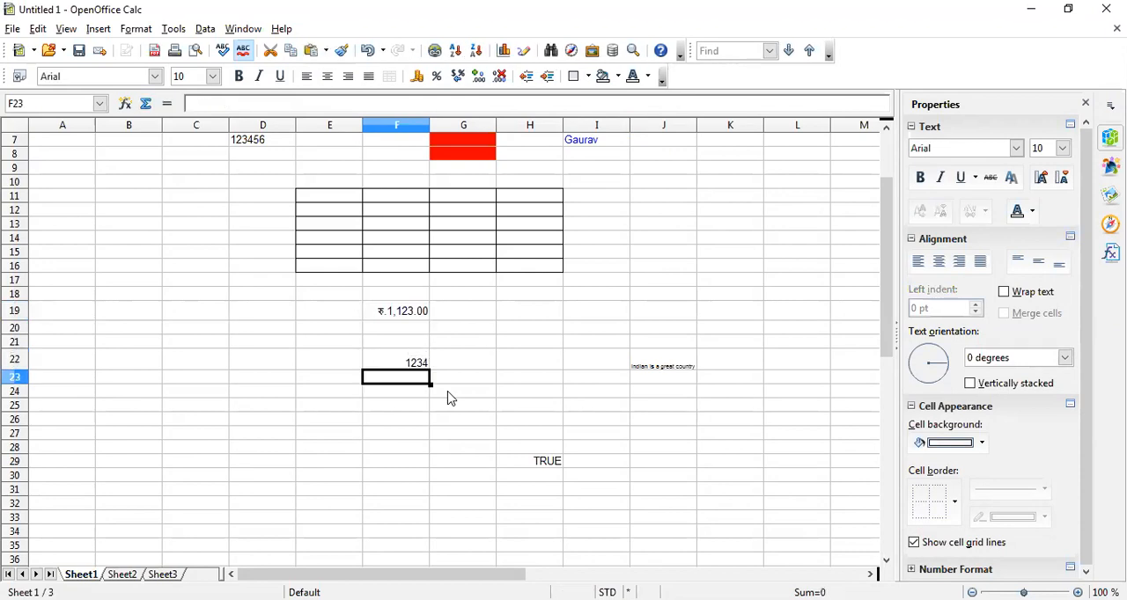
Compare the plain number in cell F22 with the currency-formatted value in cell F19
click(418, 365)
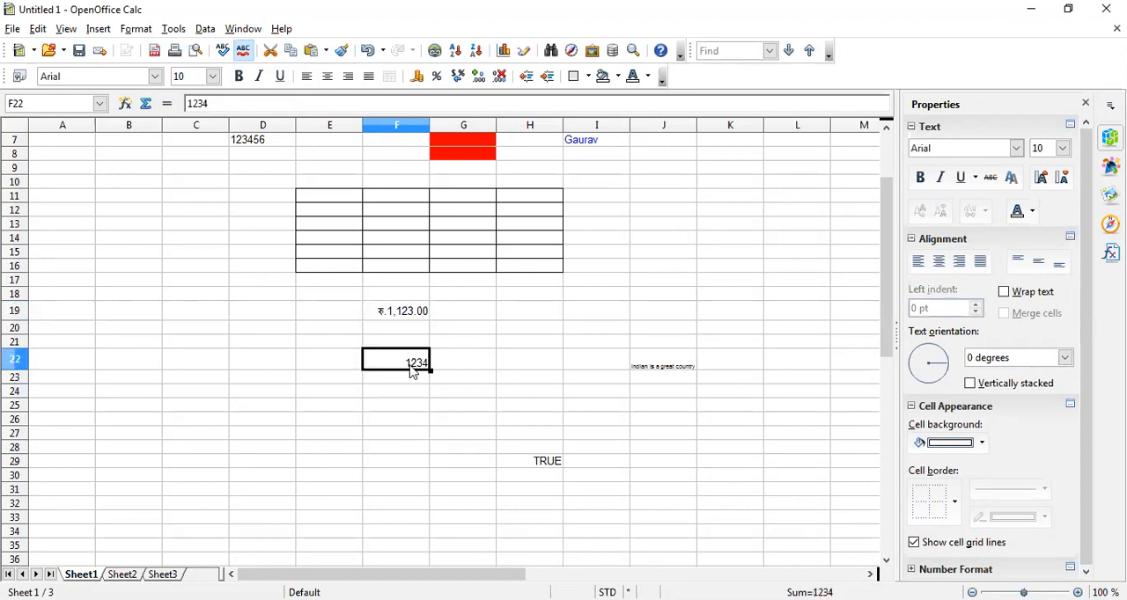
click(401, 319)
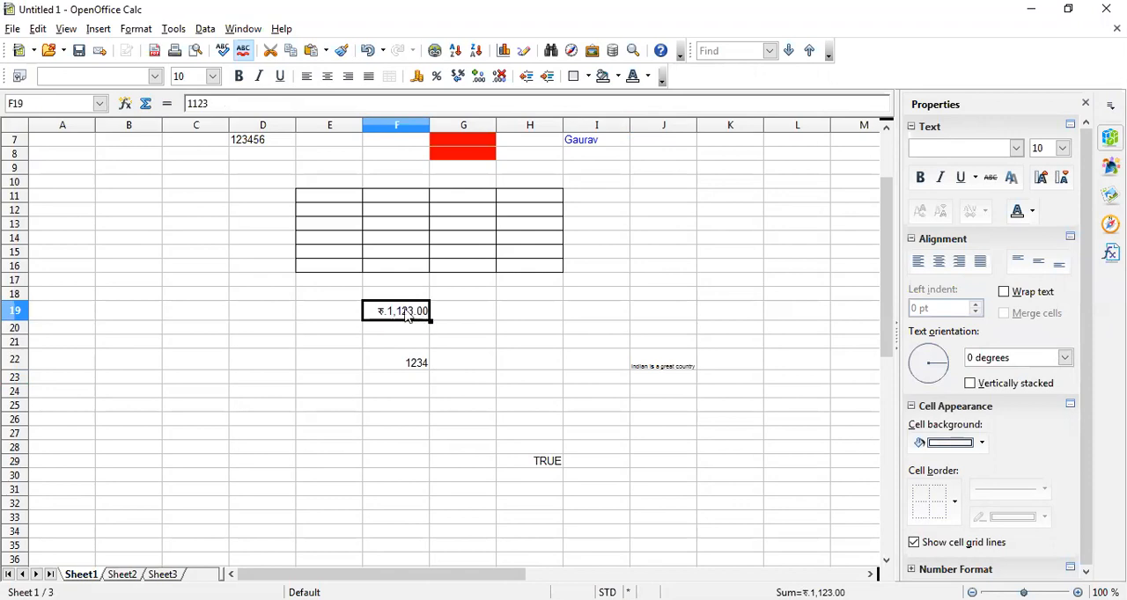
click(395, 364)
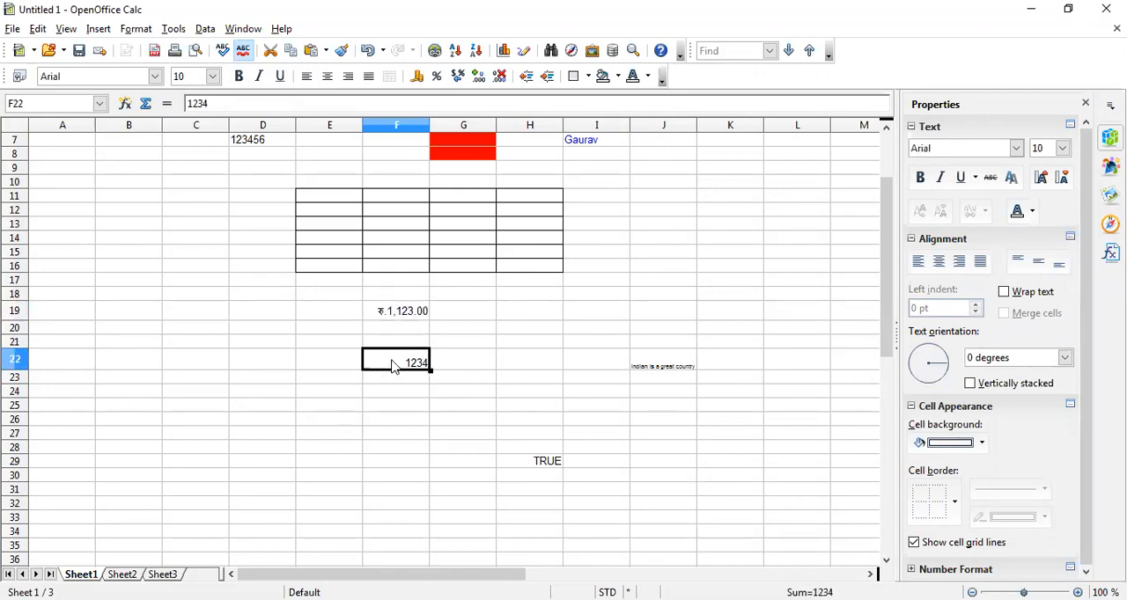
click(397, 313)
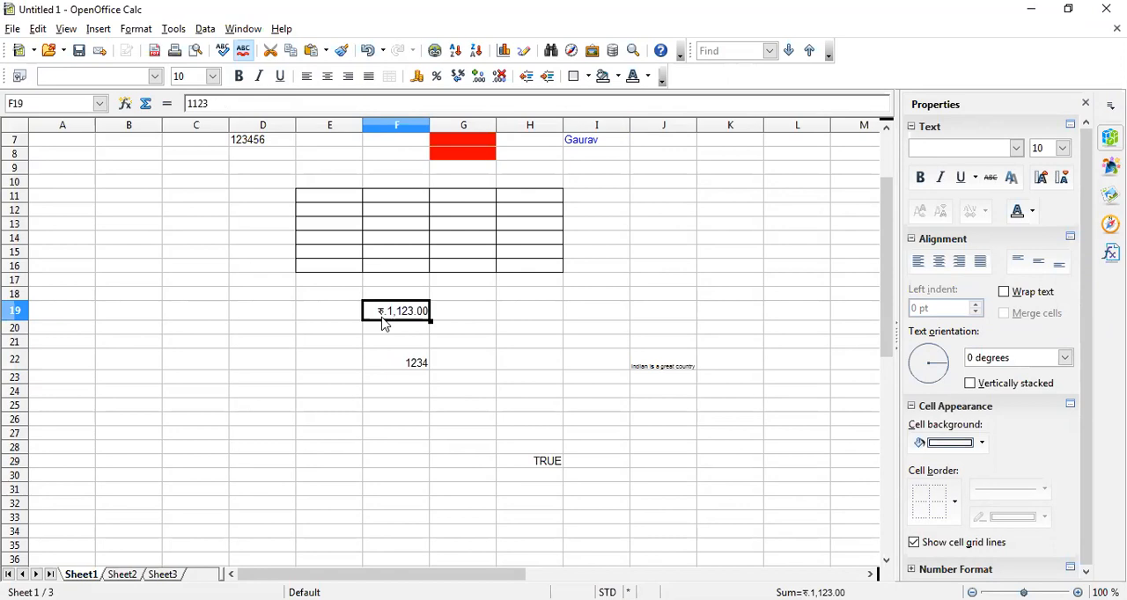
click(407, 364)
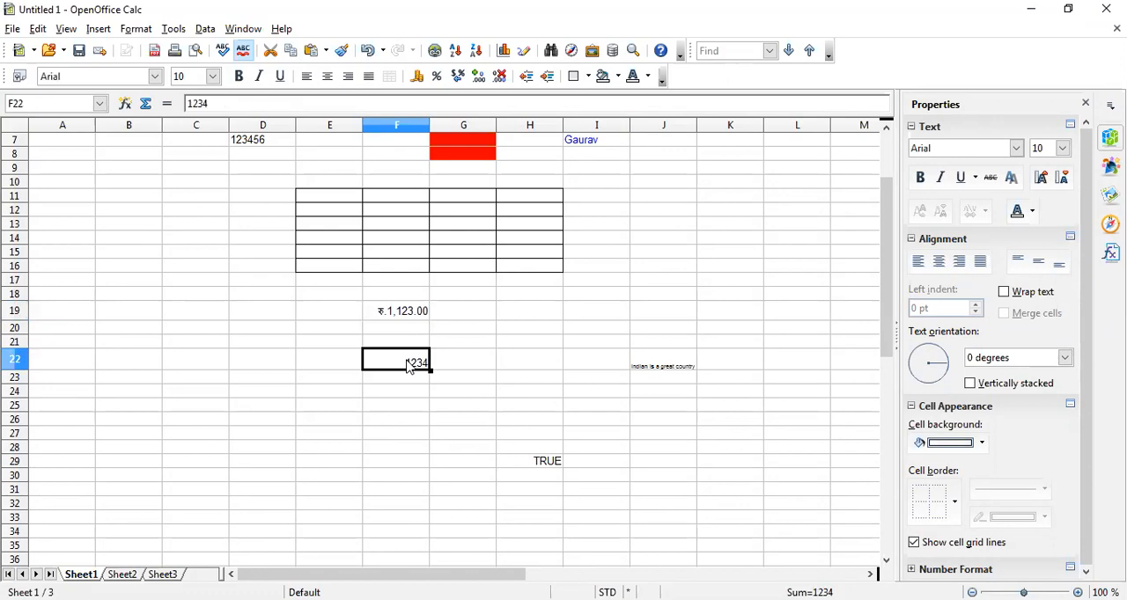
Open the number formatting settings for cell F22 and choose the Currency category
right_click(410, 367)
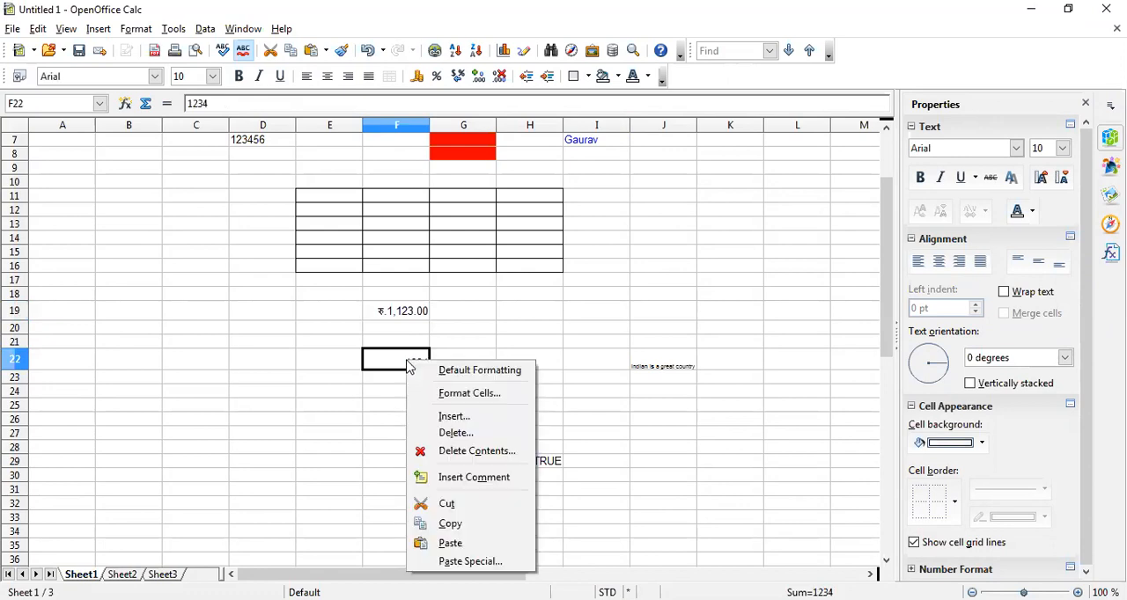
click(458, 398)
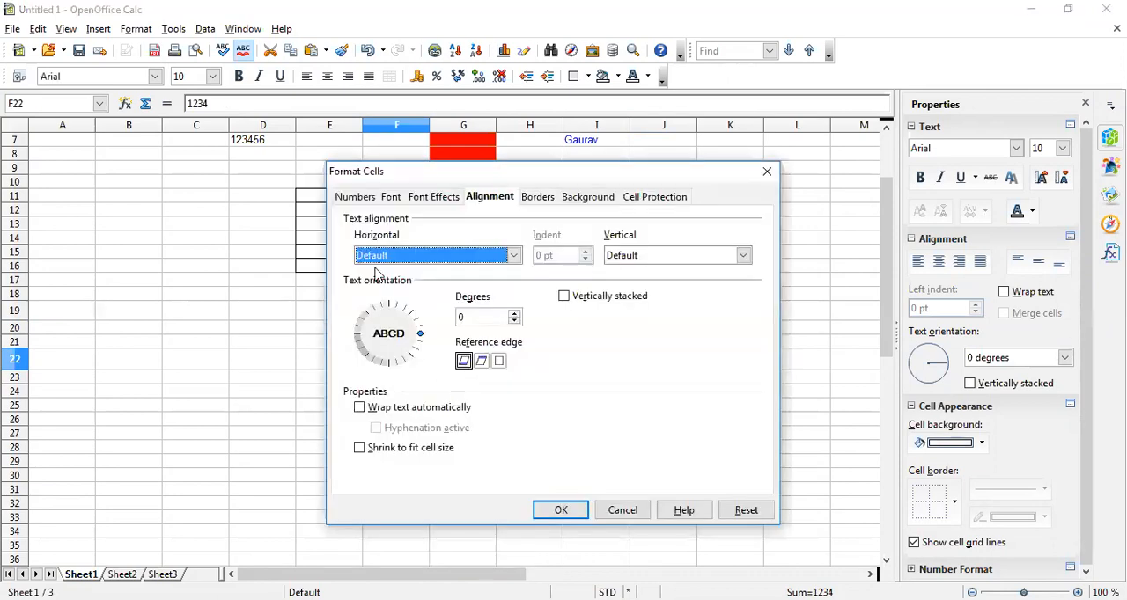
click(365, 199)
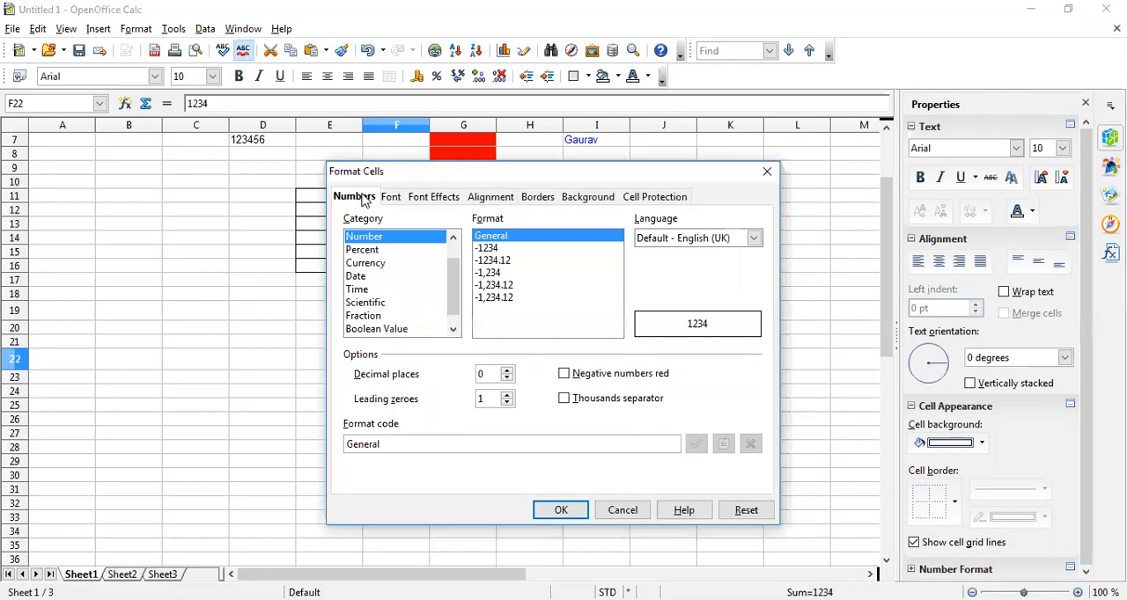
drag(521, 167, 521, 64)
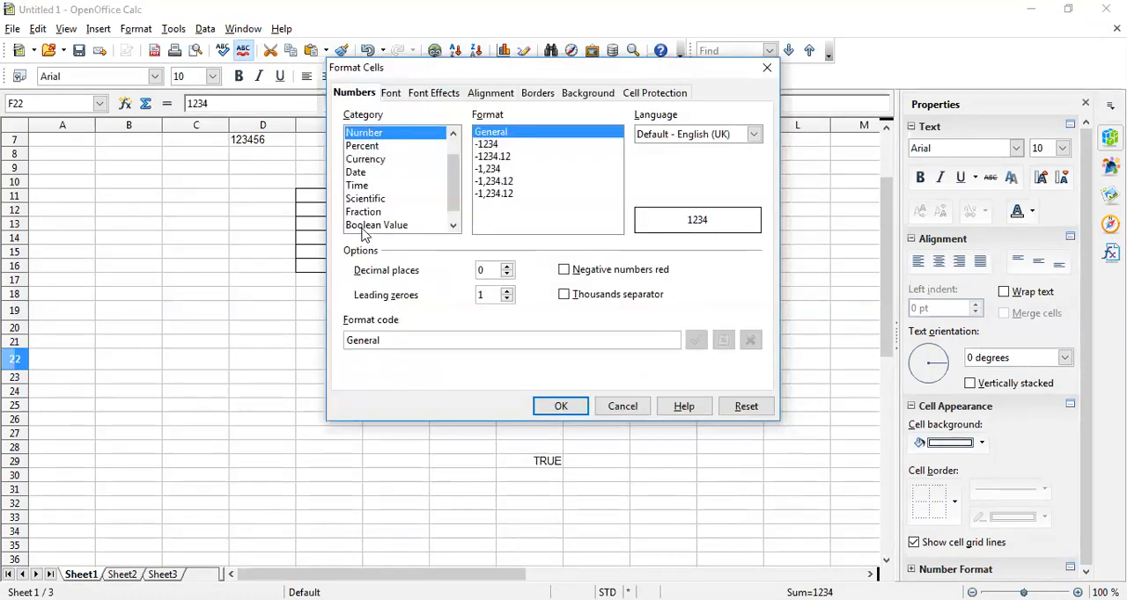
click(365, 147)
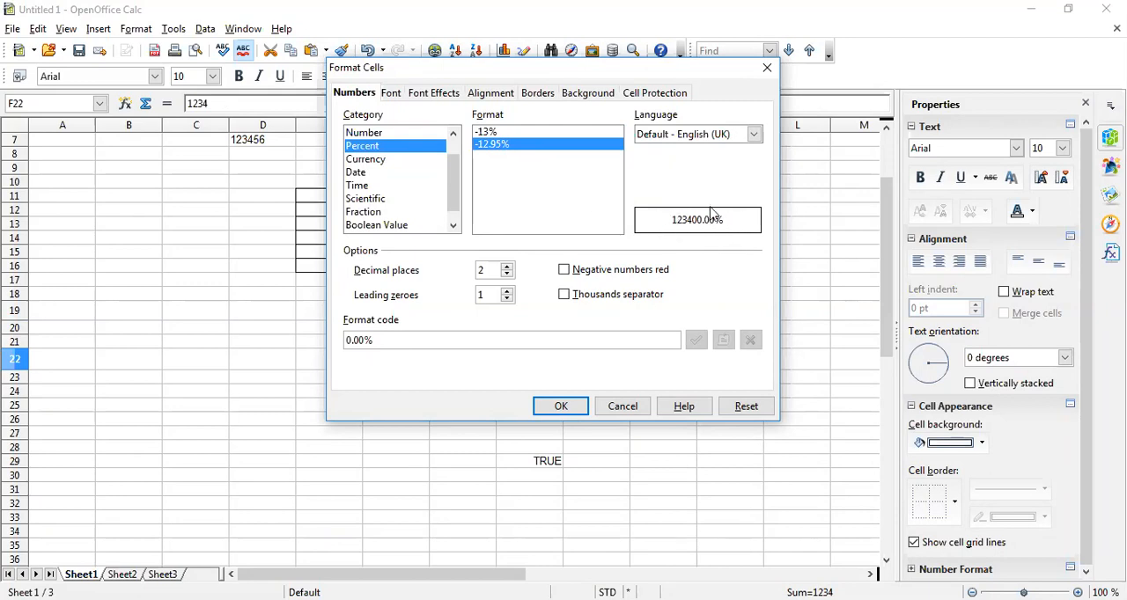
click(377, 164)
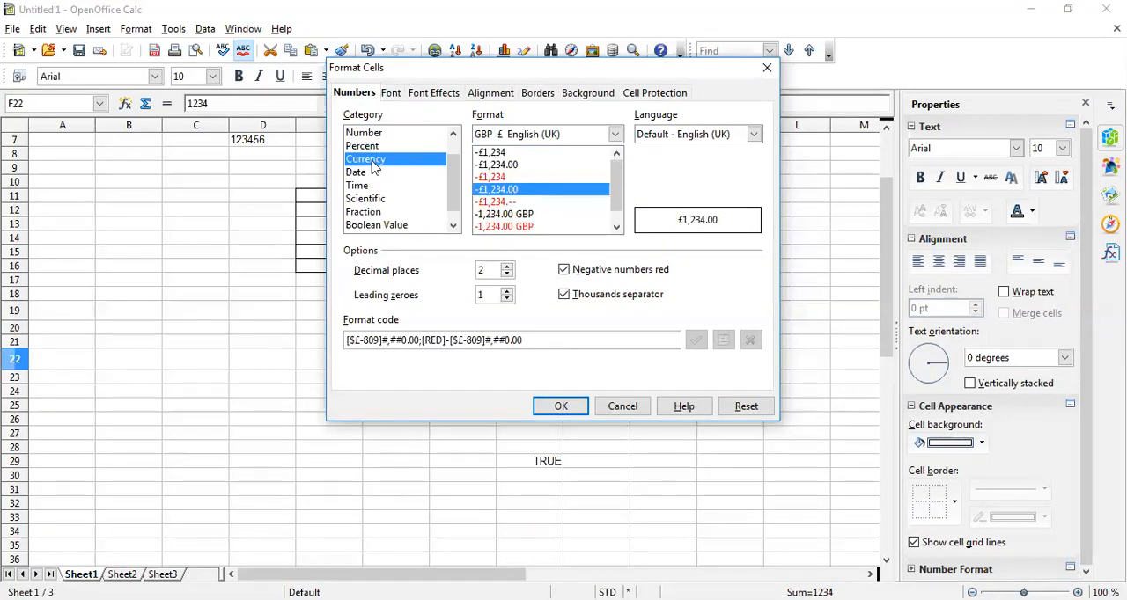
Choose INR Rs. English (India) as the currency for cell F22
scroll(510, 182, down, 1)
scroll(520, 204, up, 1)
click(543, 137)
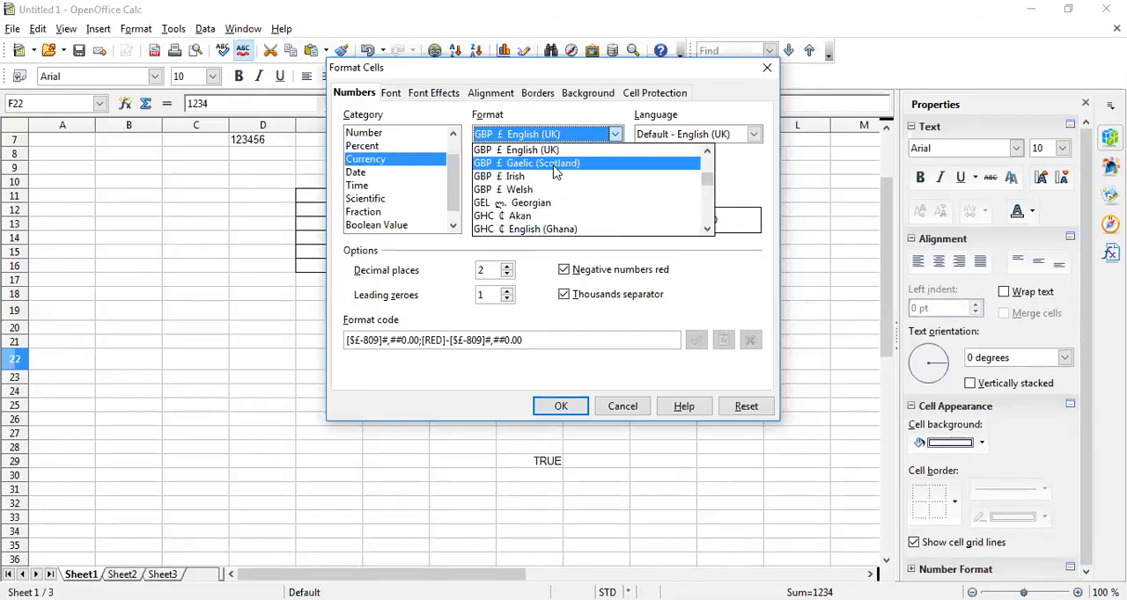
scroll(553, 171, down, 2)
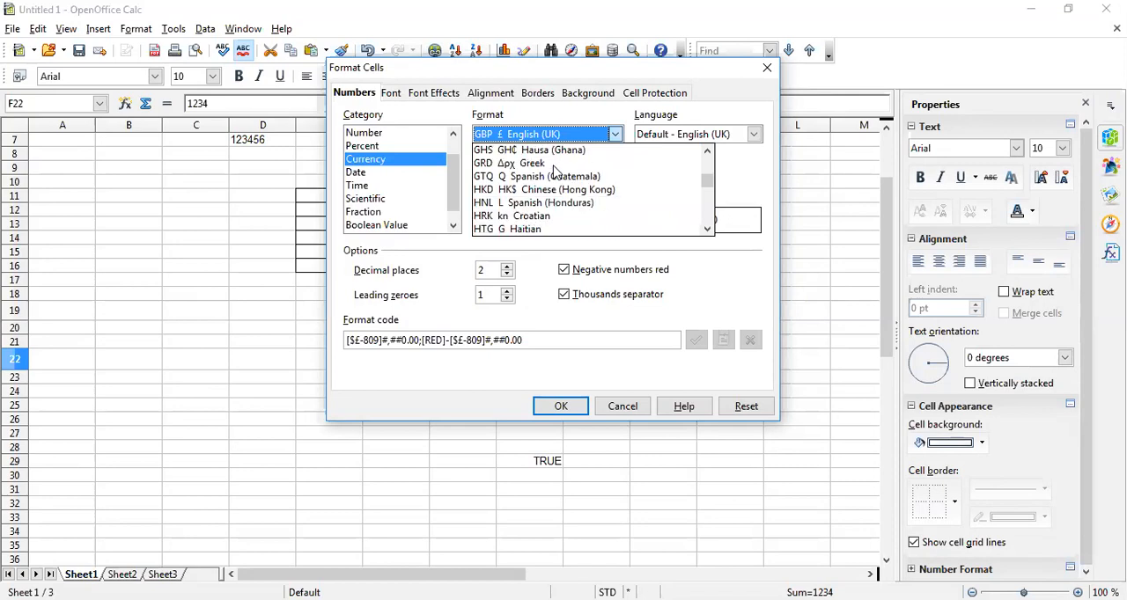
scroll(554, 171, down, 1)
scroll(554, 173, down, 1)
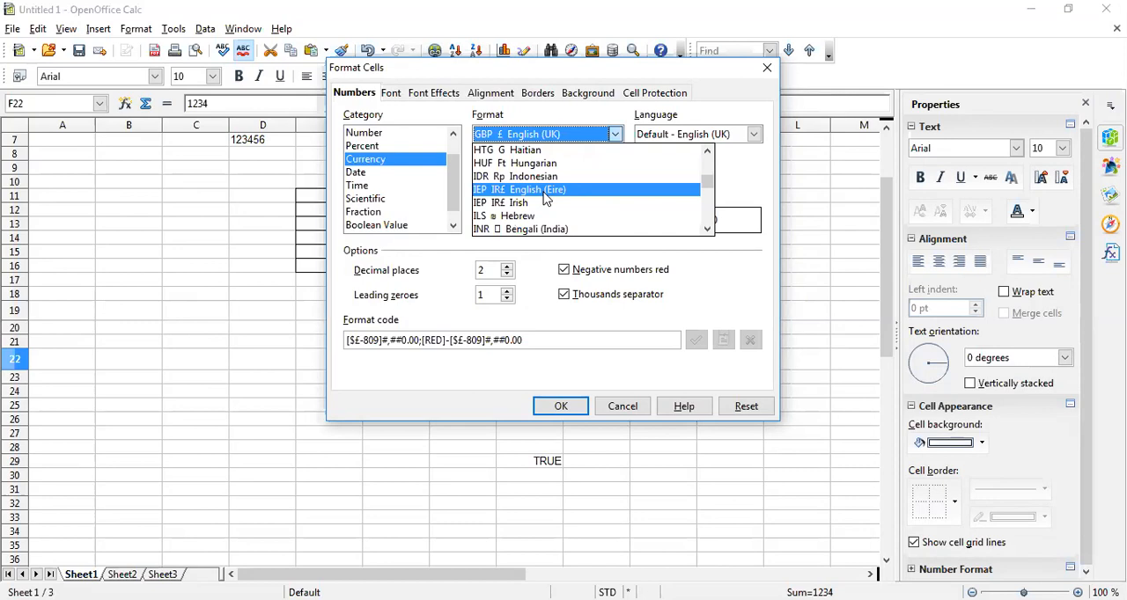
scroll(550, 192, down, 3)
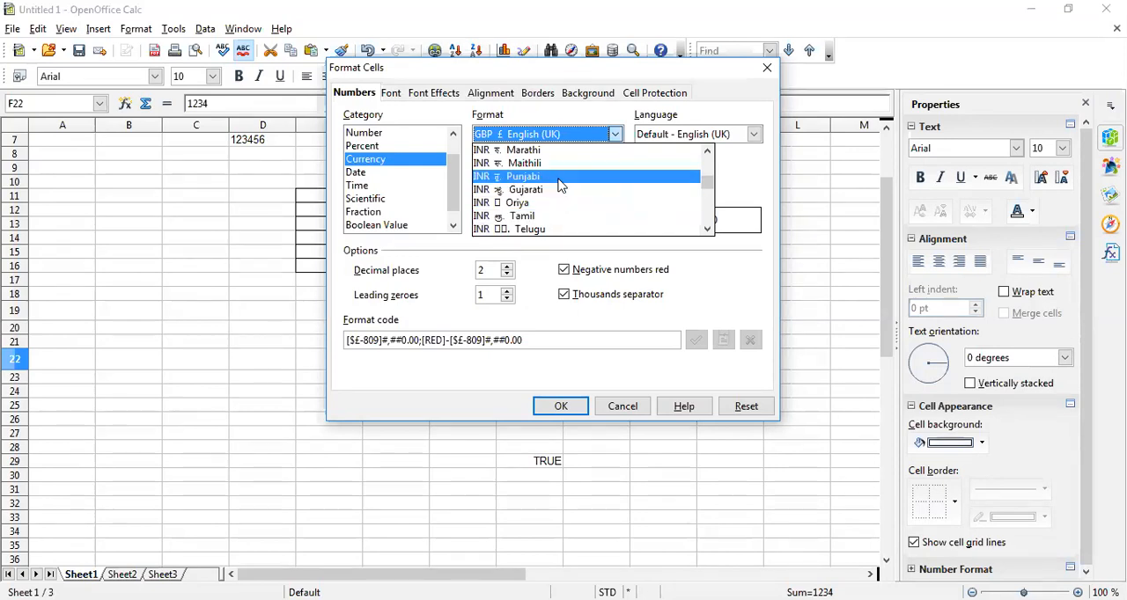
scroll(558, 184, up, 1)
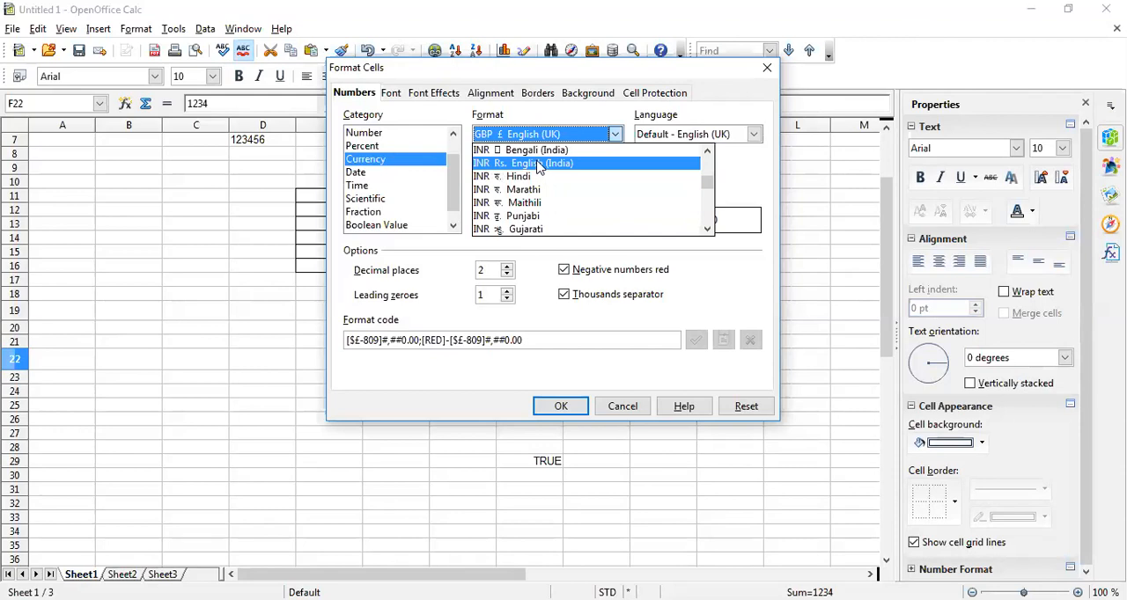
scroll(538, 167, up, 20)
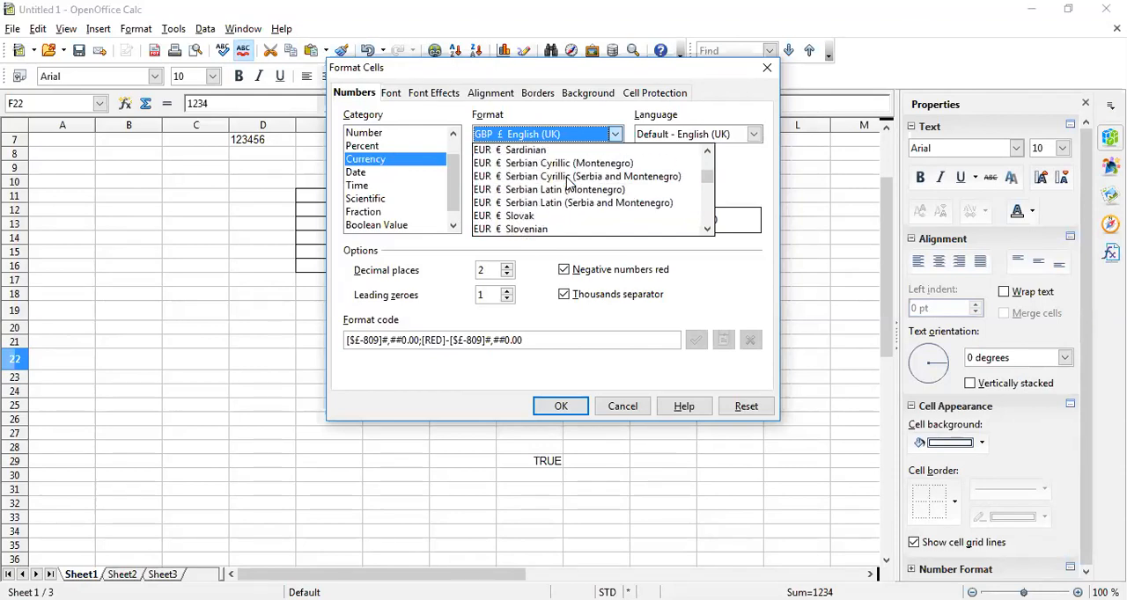
scroll(569, 186, up, 15)
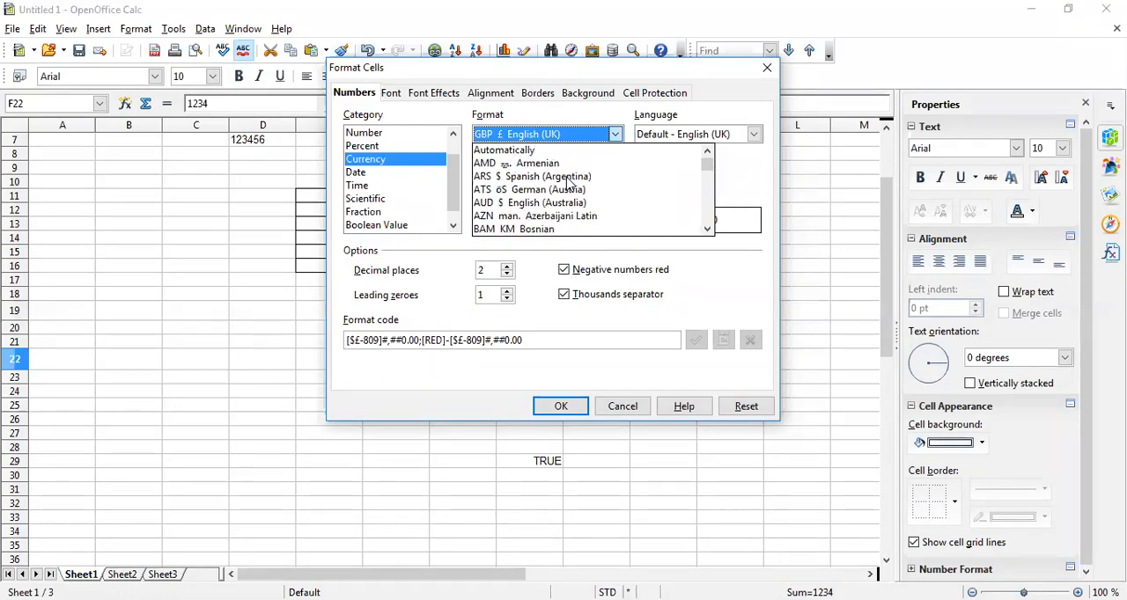
scroll(537, 186, down, 6)
scroll(531, 187, down, 10)
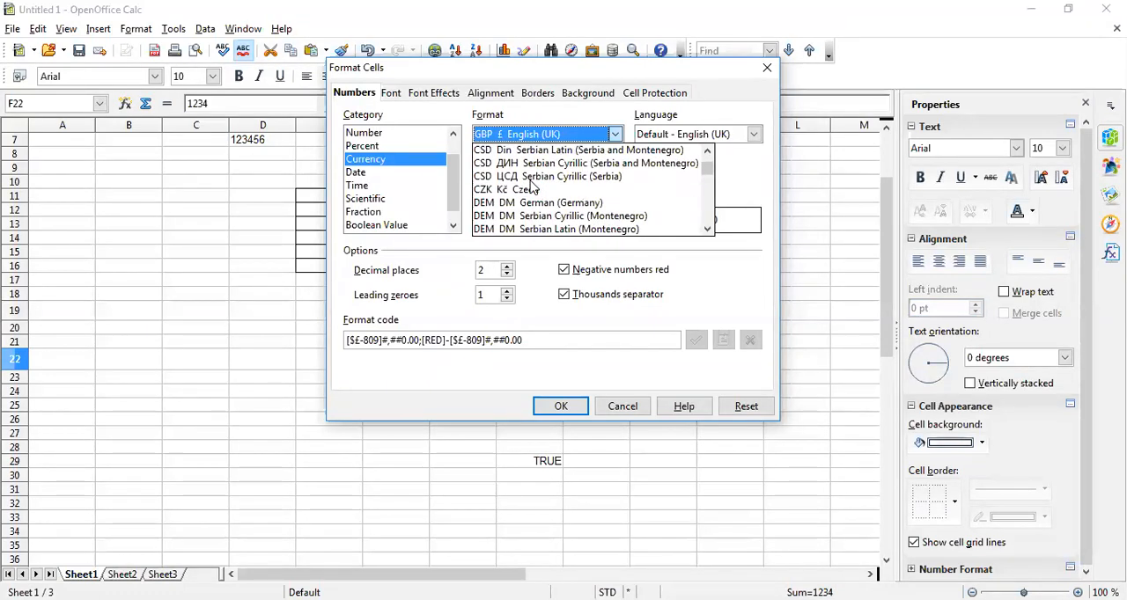
scroll(537, 189, down, 12)
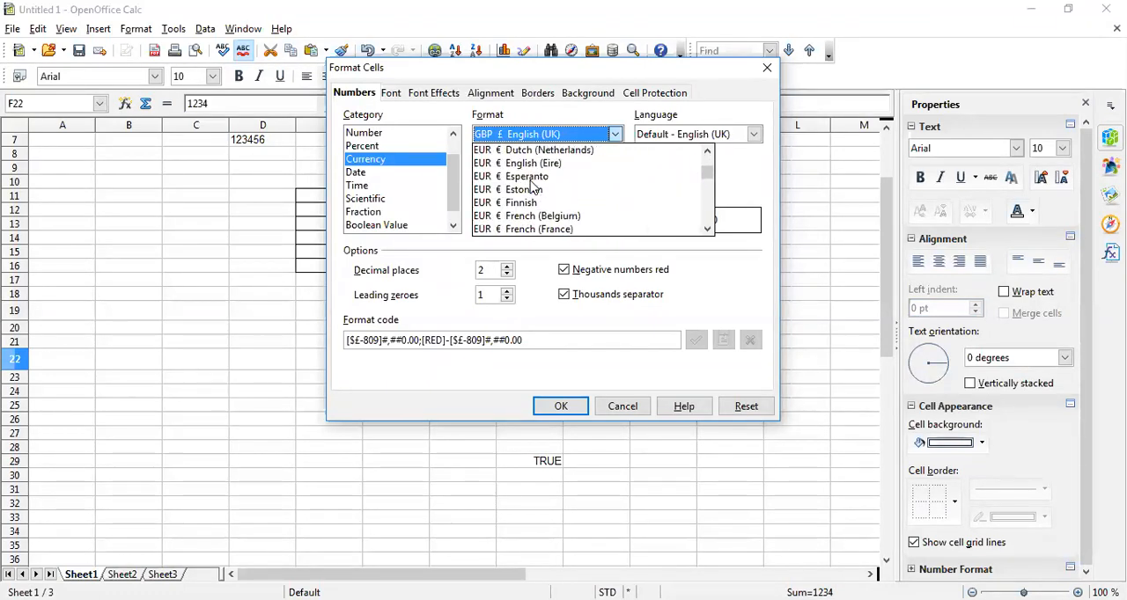
scroll(566, 198, down, 12)
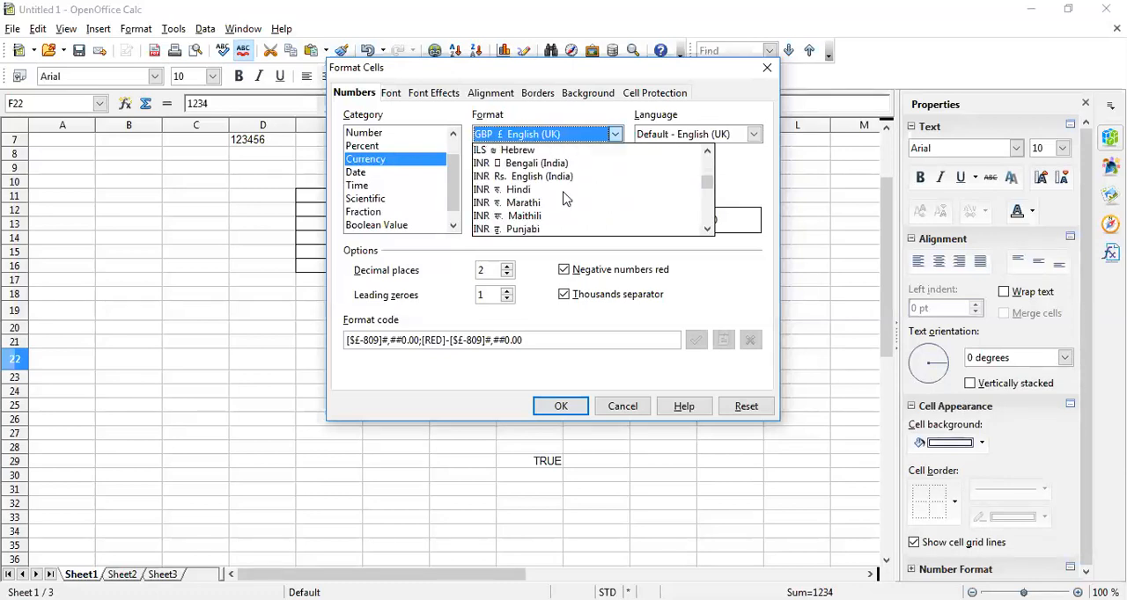
click(554, 176)
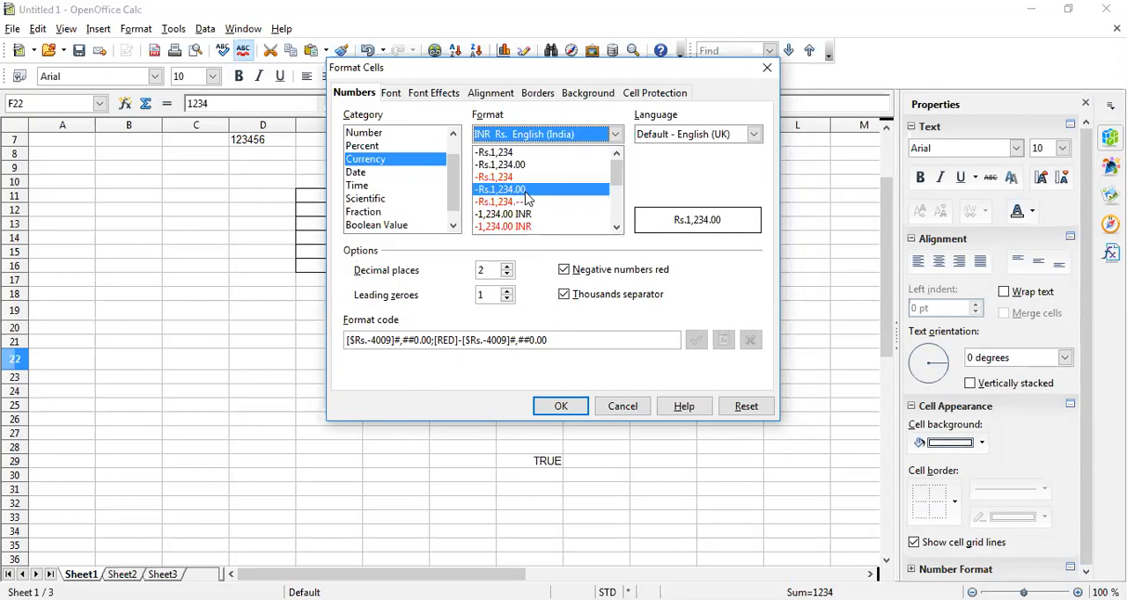
Try the rupee format with 0 and with 6 decimal places
click(506, 279)
click(506, 278)
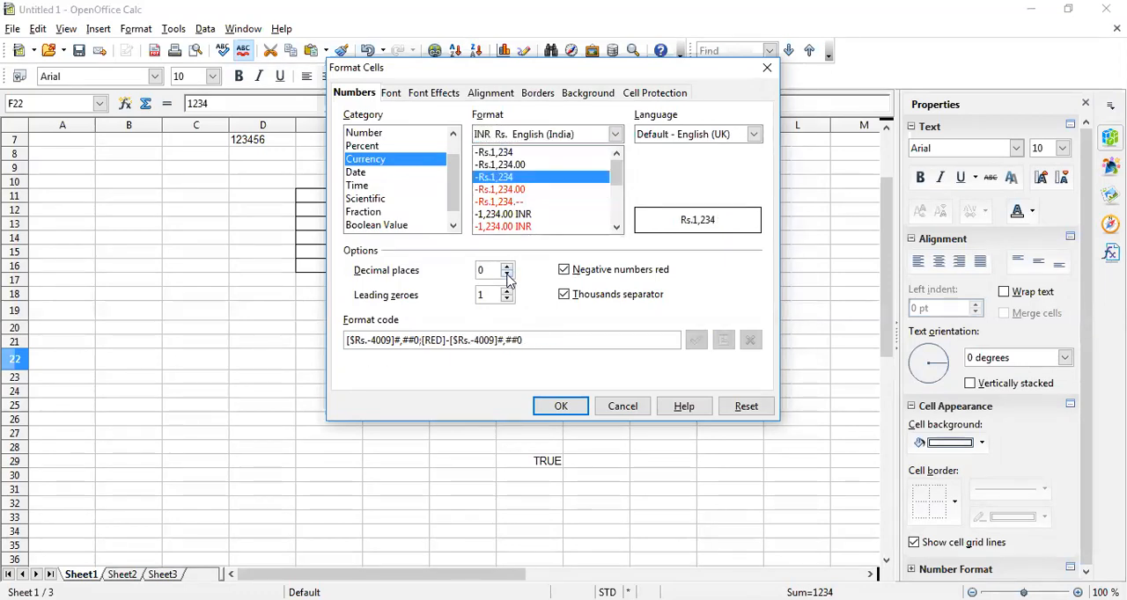
click(507, 266)
click(507, 267)
click(507, 267)
click(507, 266)
click(507, 267)
click(507, 267)
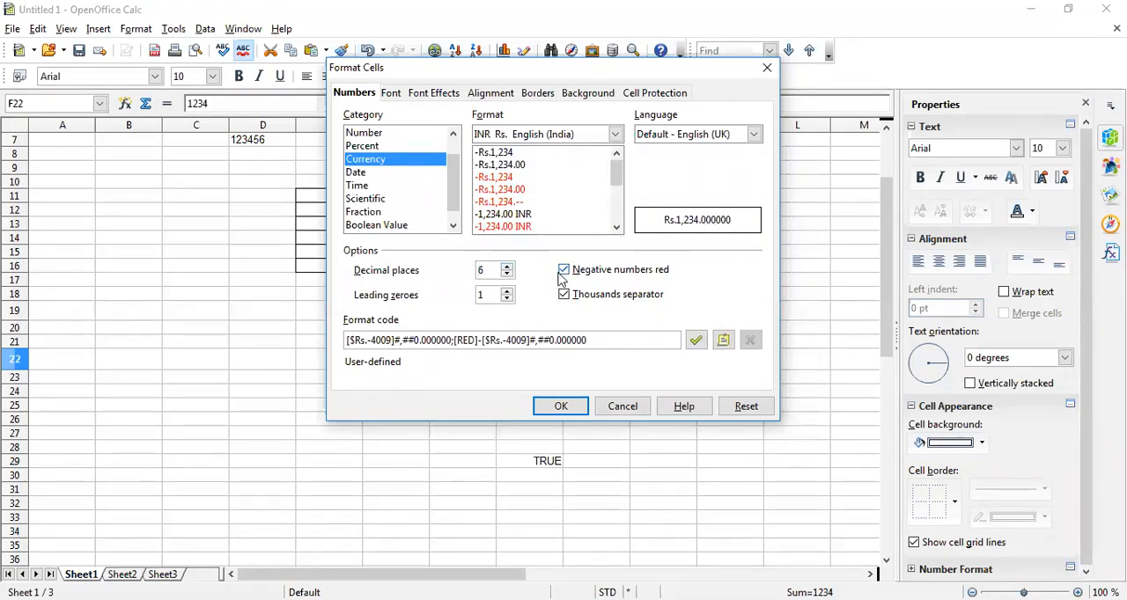
Set the decimal places of the rupee format to 1
click(507, 274)
click(507, 274)
click(507, 274)
click(507, 274)
click(507, 274)
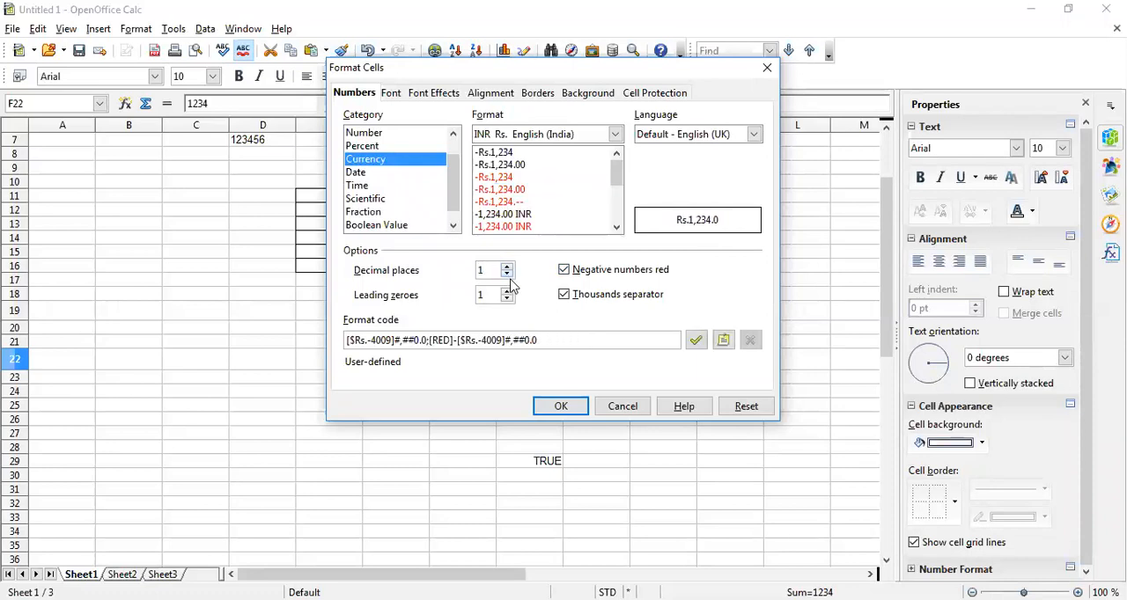
Toggle the thousands separator off and on several times to compare the preview, leaving it enabled
click(565, 295)
click(564, 295)
click(564, 295)
click(564, 295)
click(565, 296)
click(564, 296)
click(564, 295)
click(565, 296)
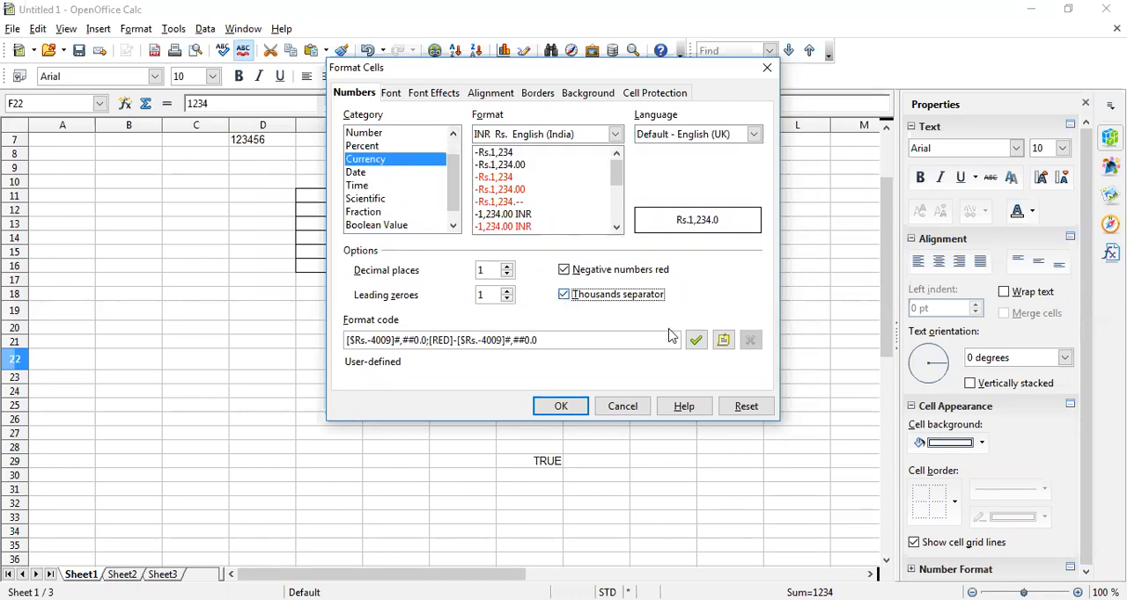
Apply the rupee currency format to cell F22
click(558, 404)
click(401, 386)
click(410, 366)
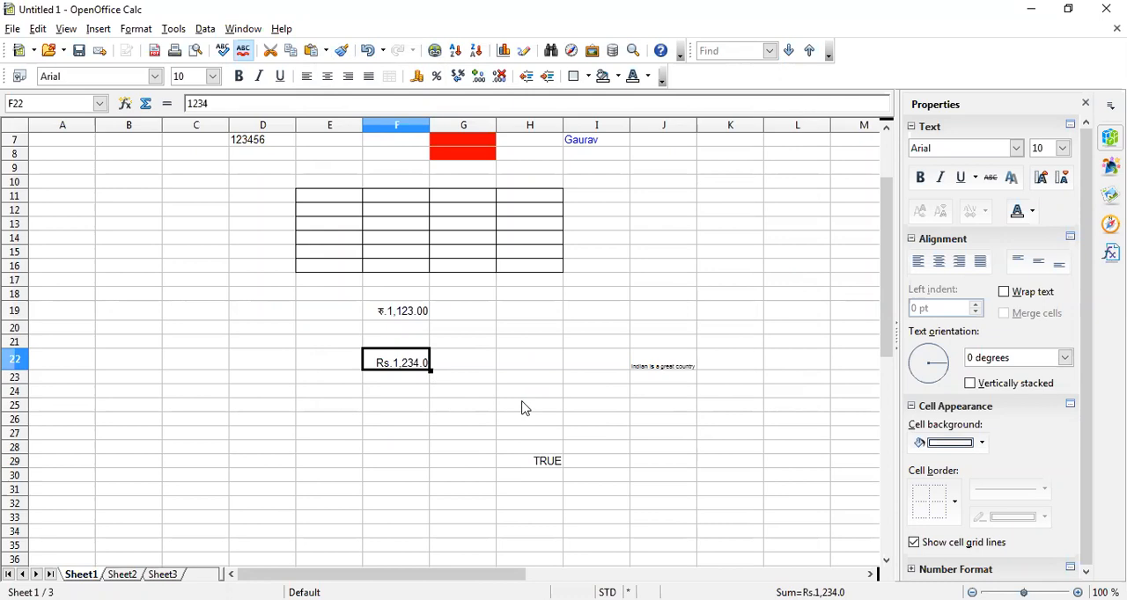
Reopen the number formatting settings for cell F22 and look through the available Date formats
right_click(408, 357)
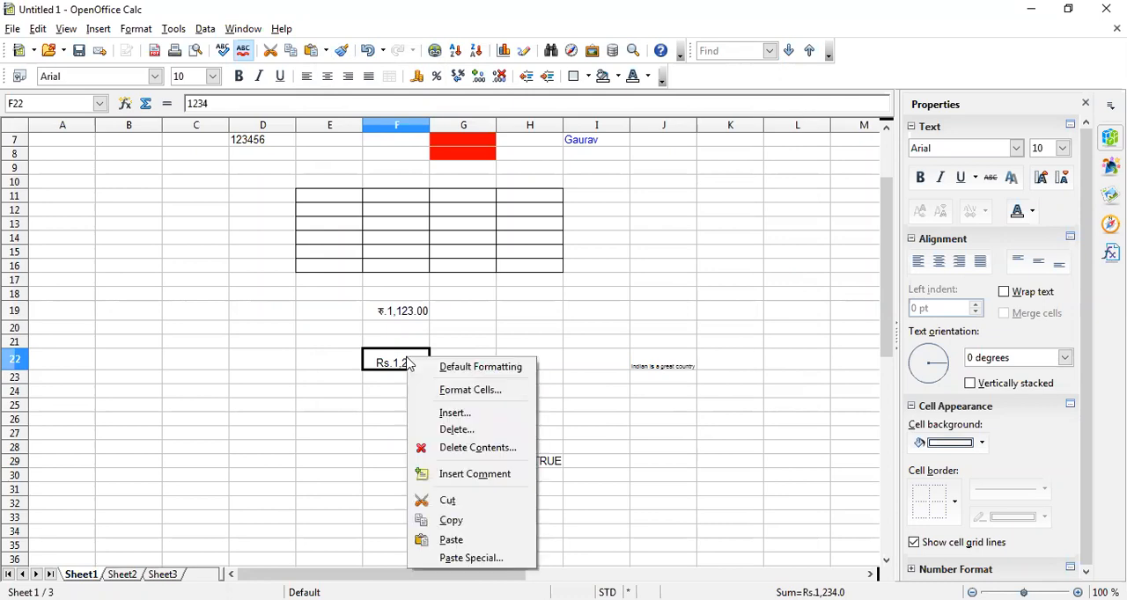
click(469, 390)
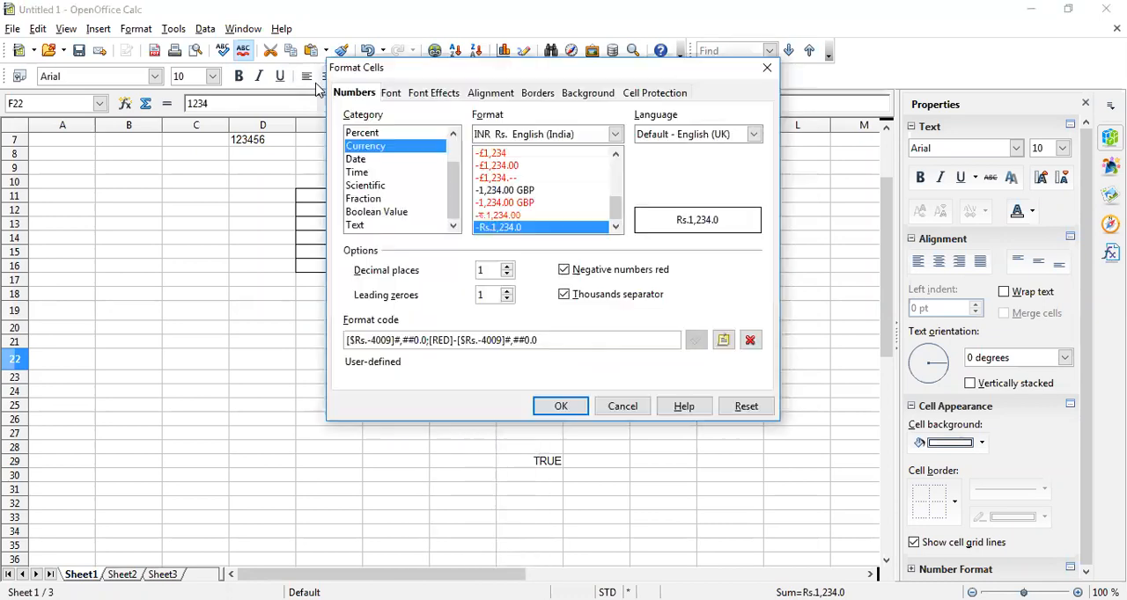
click(359, 160)
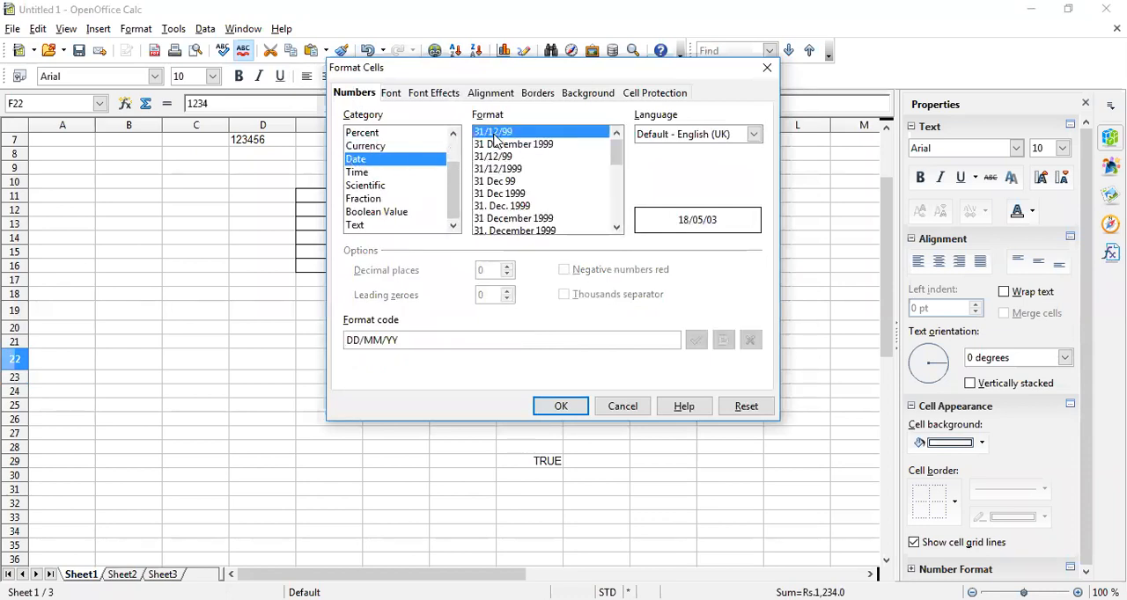
scroll(507, 215, down, 2)
scroll(507, 215, down, 3)
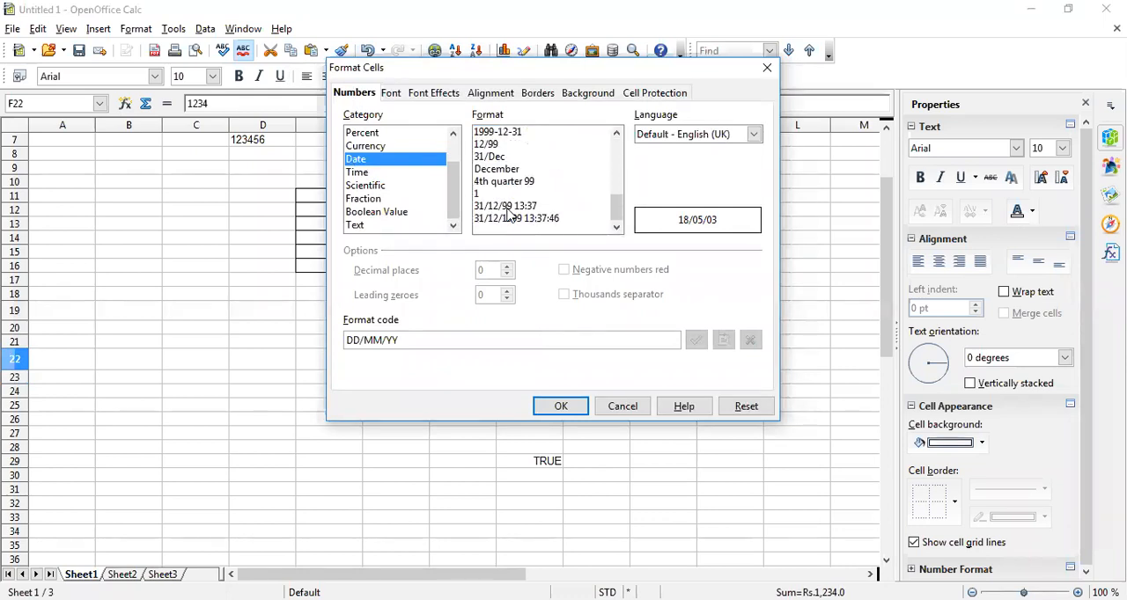
scroll(507, 215, up, 5)
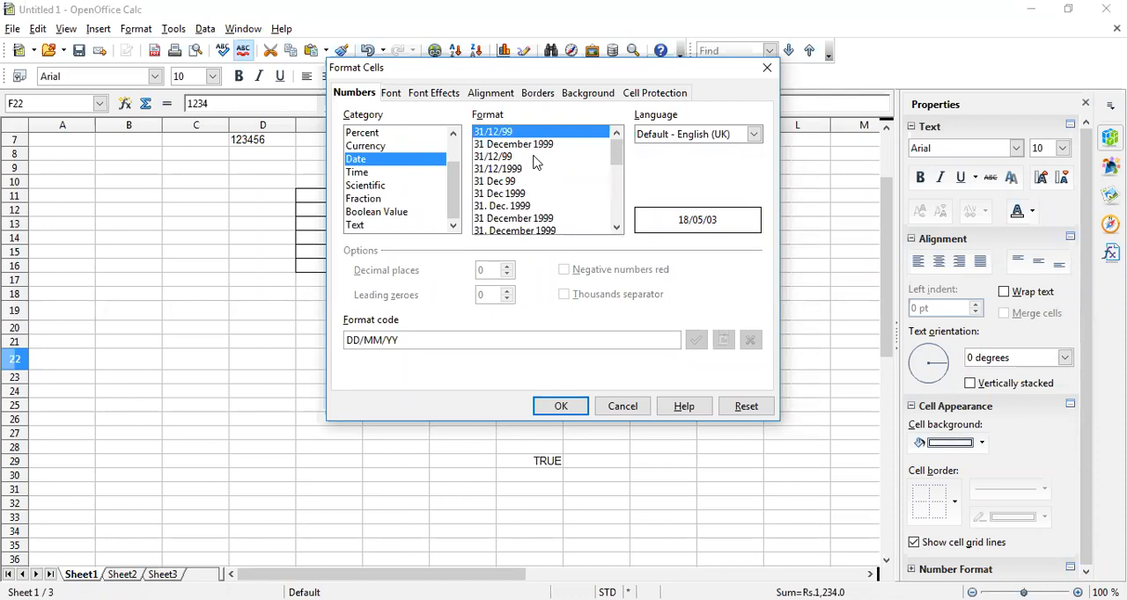
Preview the Time, Scientific, Fraction, Boolean Value and Text format categories for cell F22
click(368, 174)
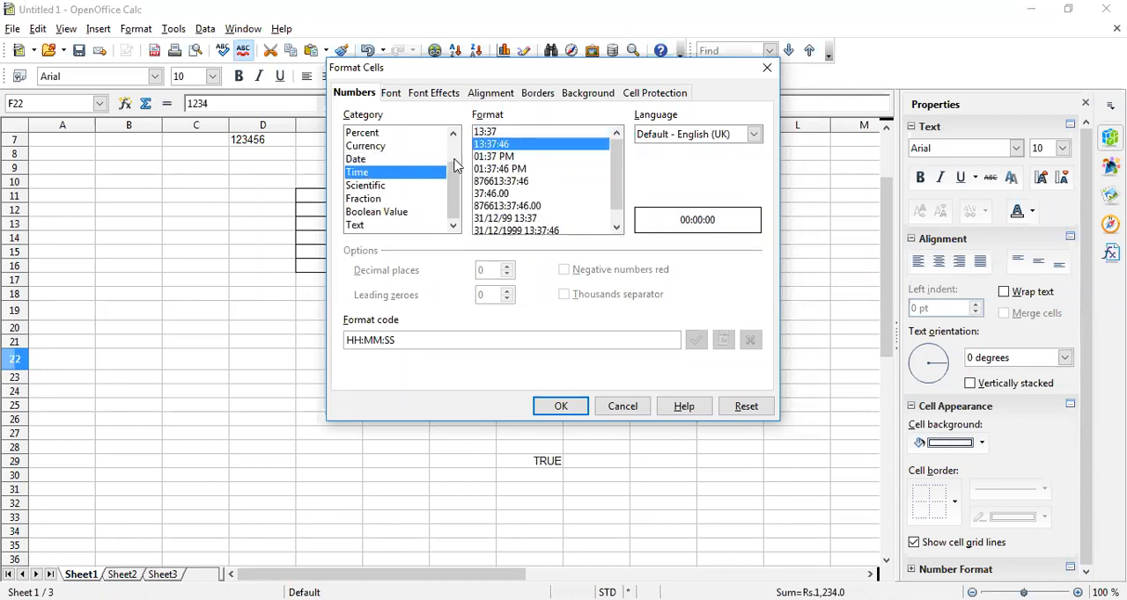
click(370, 186)
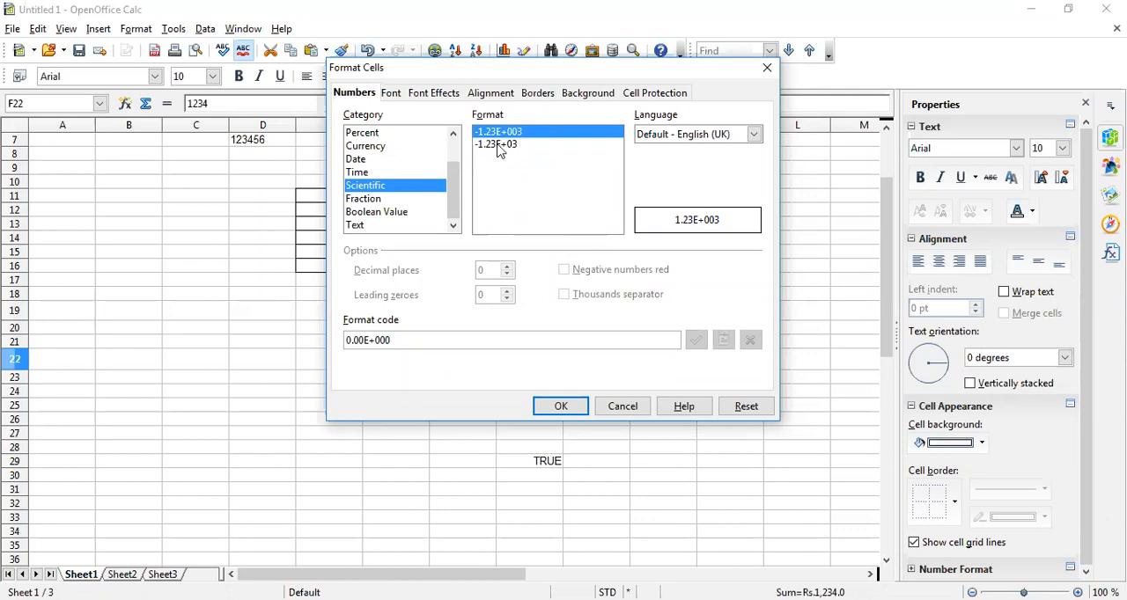
click(364, 201)
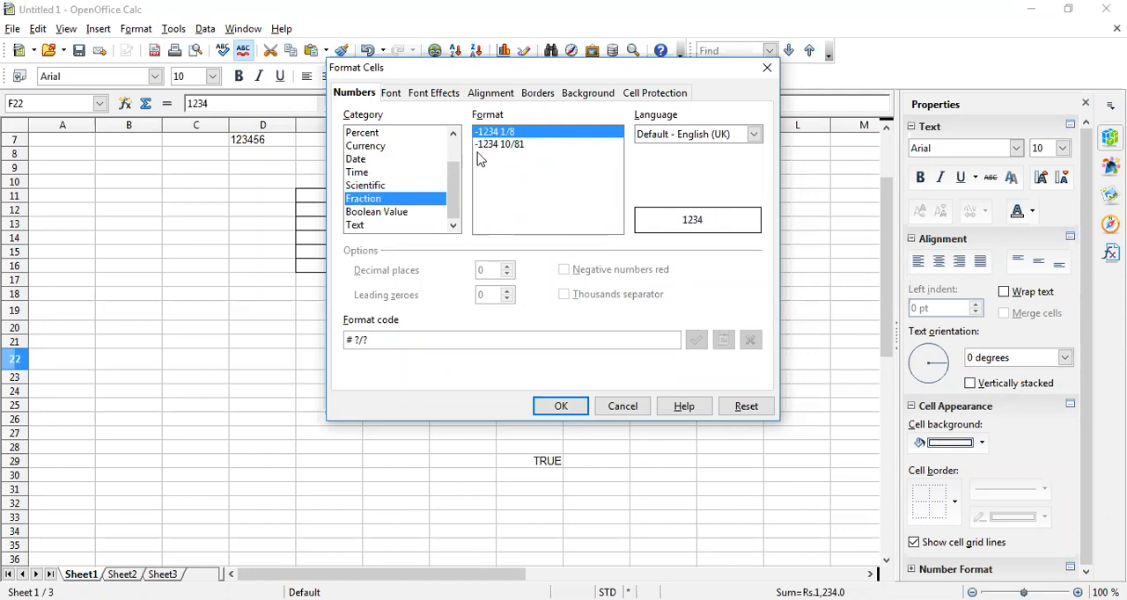
click(368, 214)
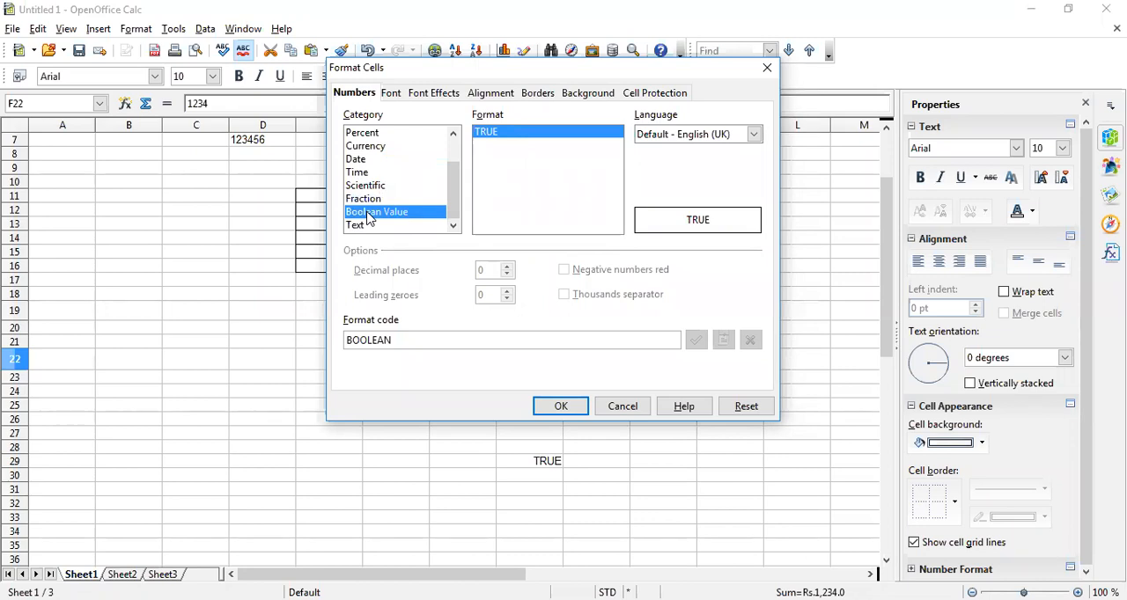
click(370, 226)
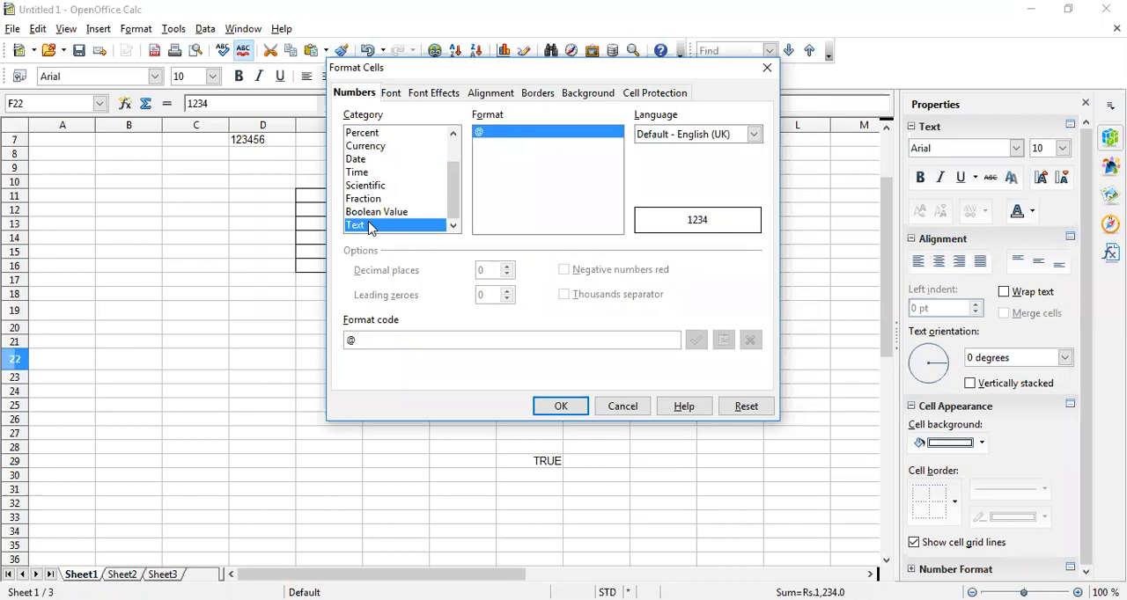
Review the Currency, Date, Time, Scientific, Fraction and Boolean Value categories once more, and close the formatting settings without applying changes
click(369, 148)
click(364, 161)
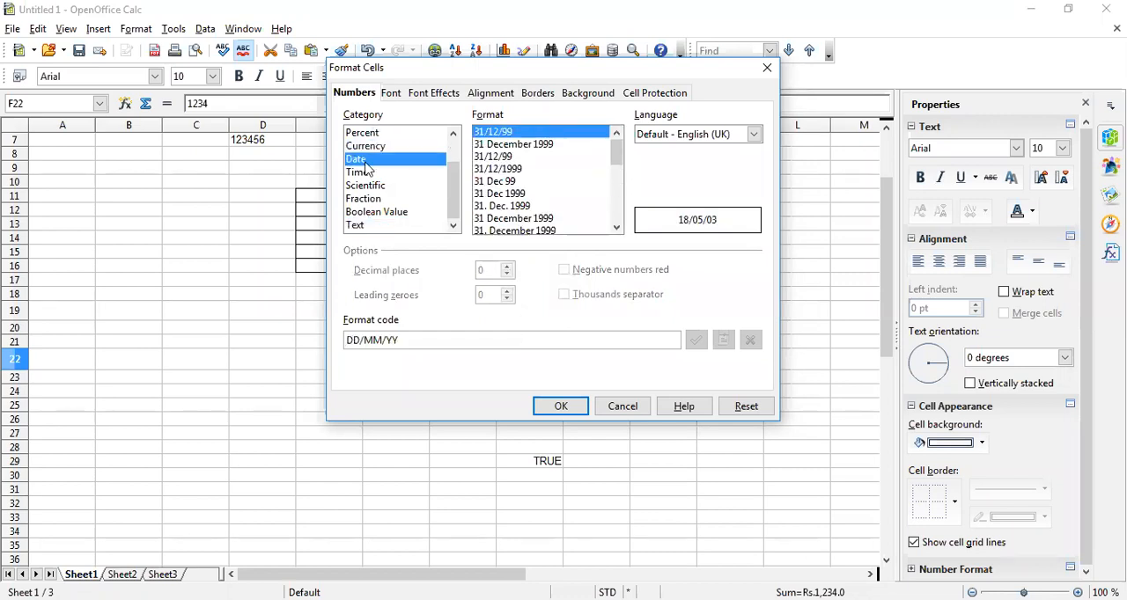
click(368, 173)
click(369, 186)
click(370, 199)
click(370, 213)
click(370, 199)
click(368, 172)
click(370, 146)
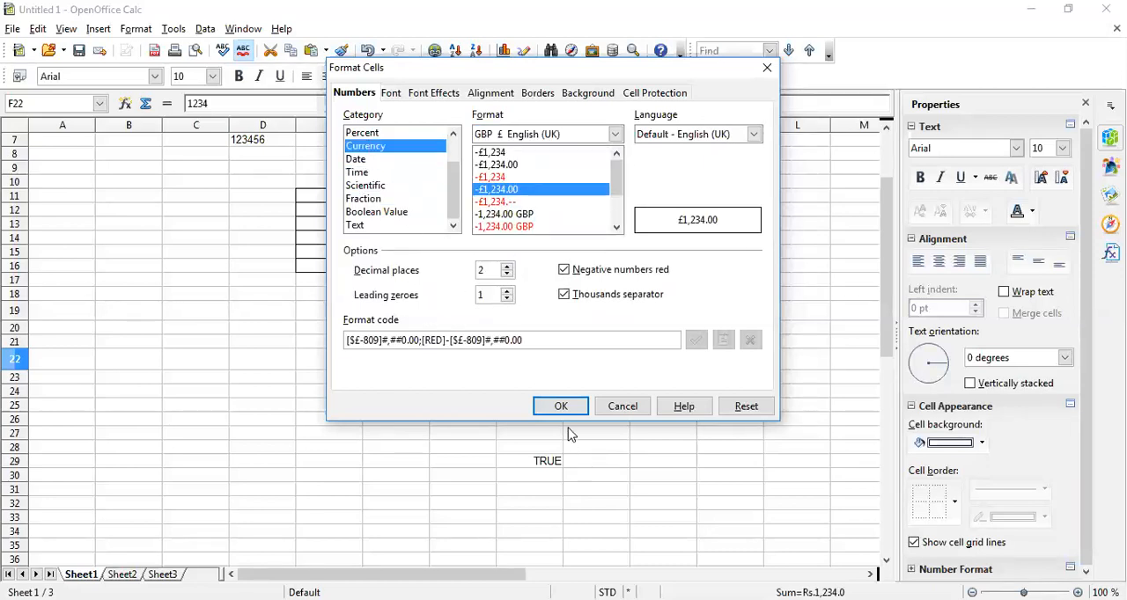
key(Escape)
click(403, 421)
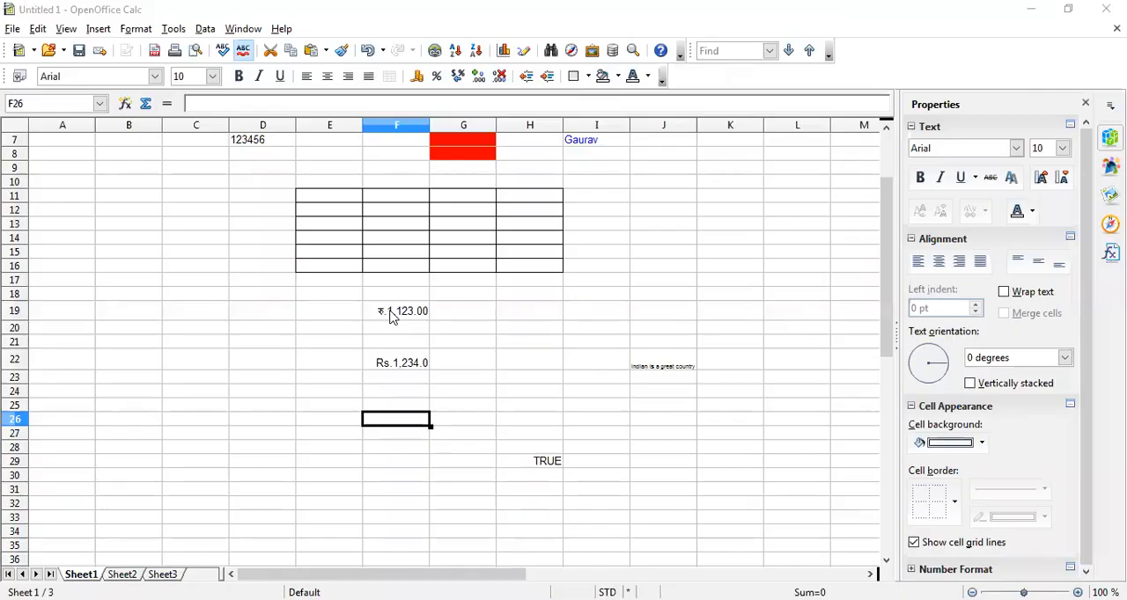
Set the font size of the currency amount in cell F19 to 15
click(393, 317)
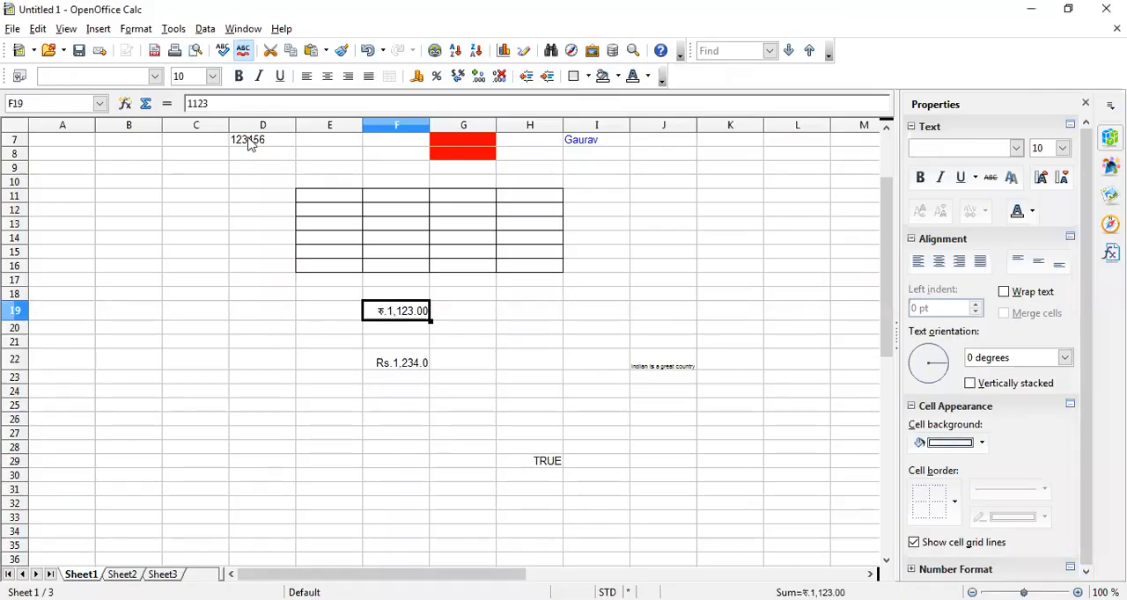
click(211, 77)
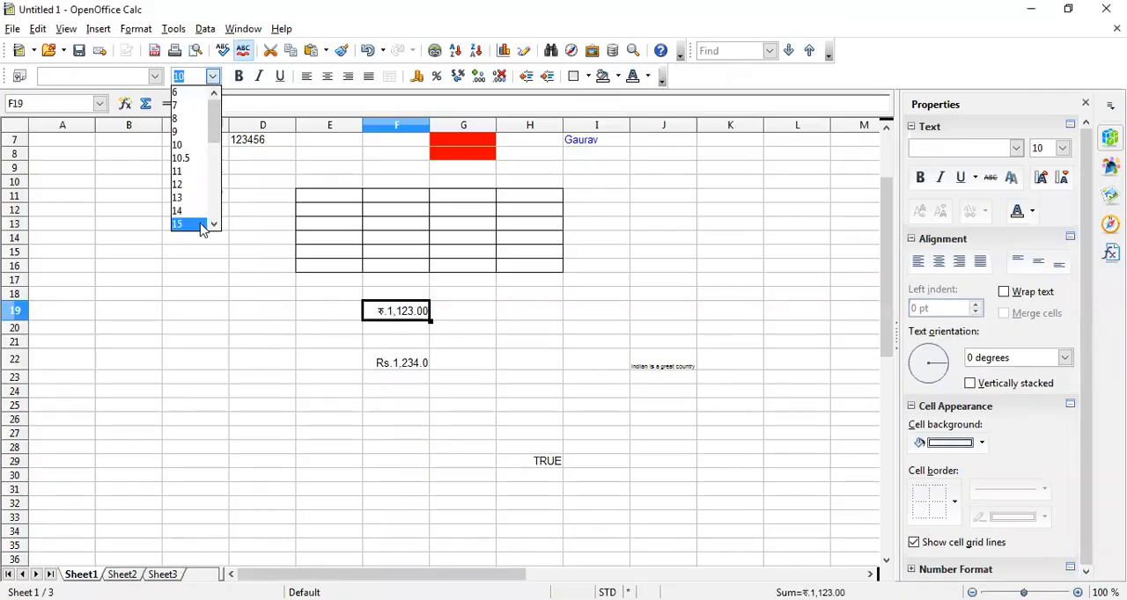
click(197, 231)
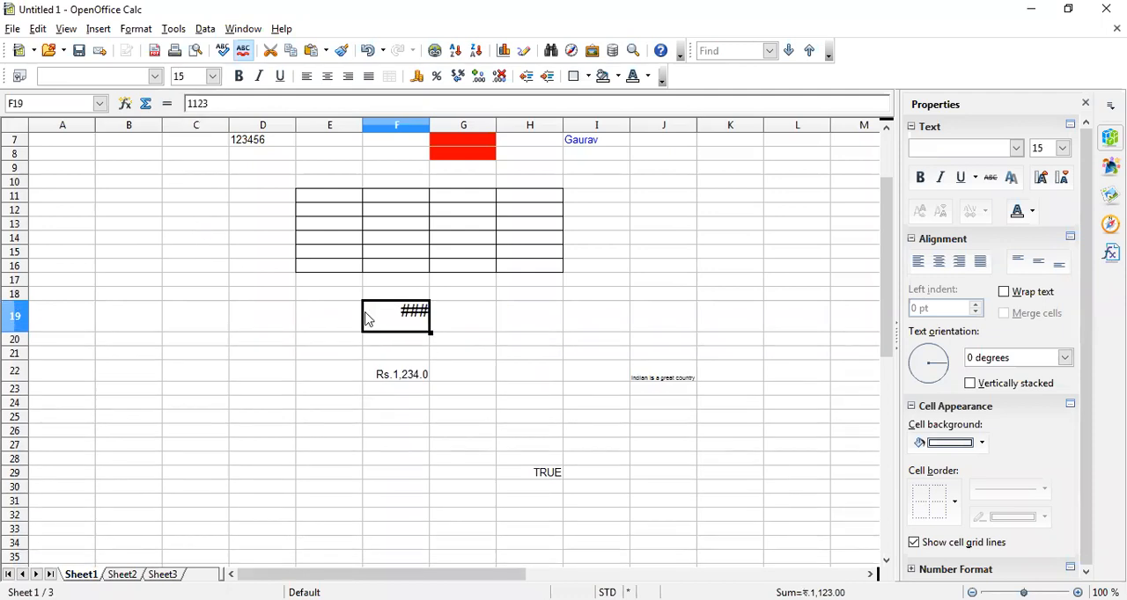
Widen column F so the enlarged amount in cell F19 fits with room to spare
click(397, 125)
double_click(430, 125)
click(403, 339)
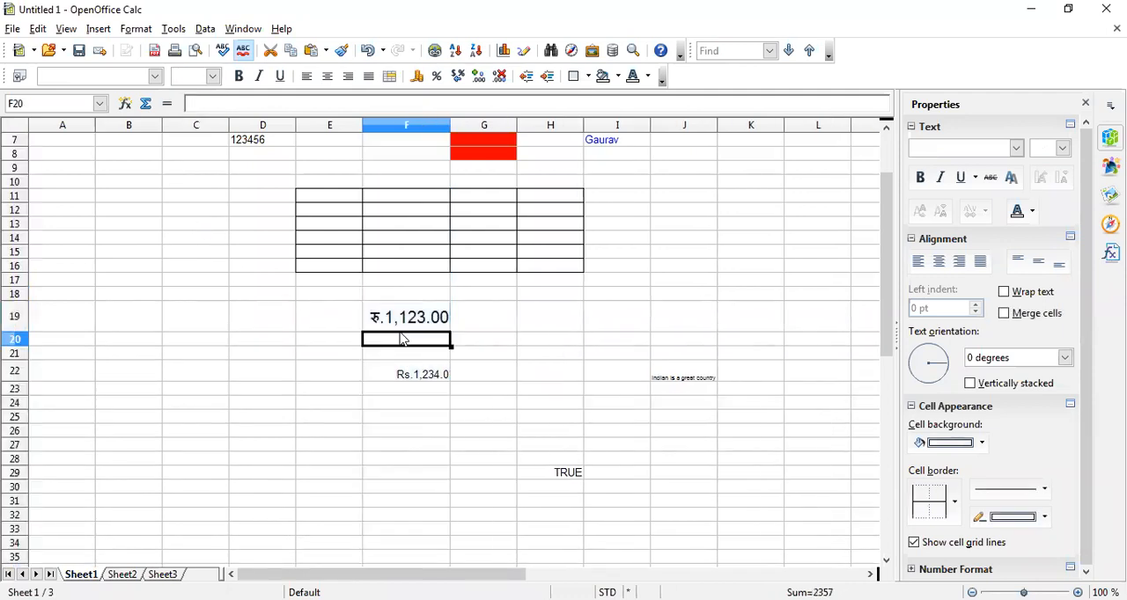
key(Up)
drag(454, 130, 481, 122)
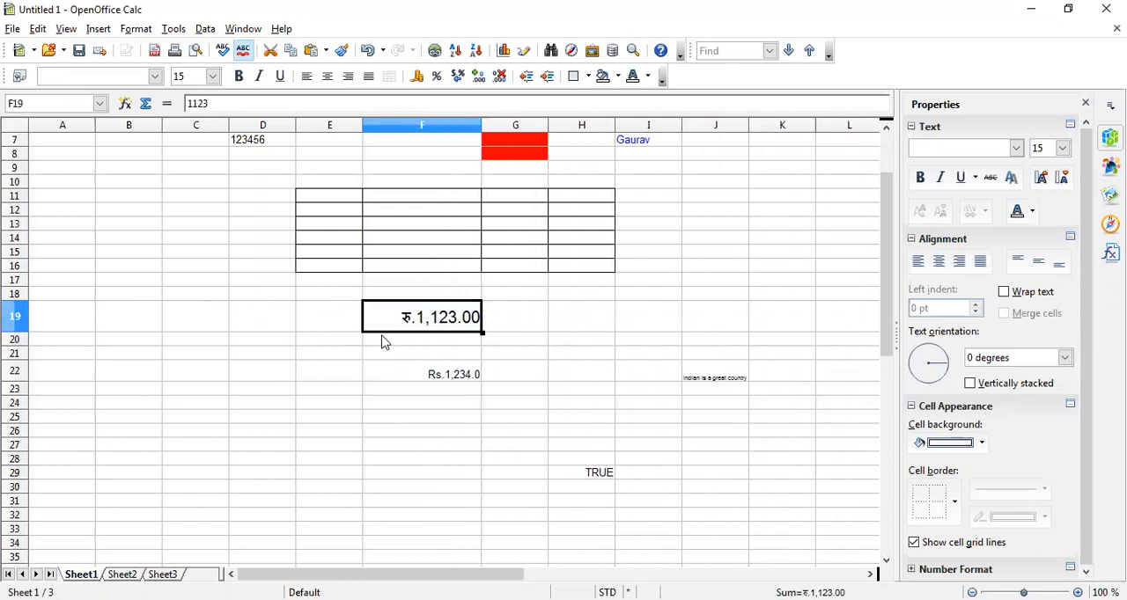
Add three decimal places to the amount in cell F19, showing it with five decimals
click(480, 77)
click(480, 78)
click(479, 77)
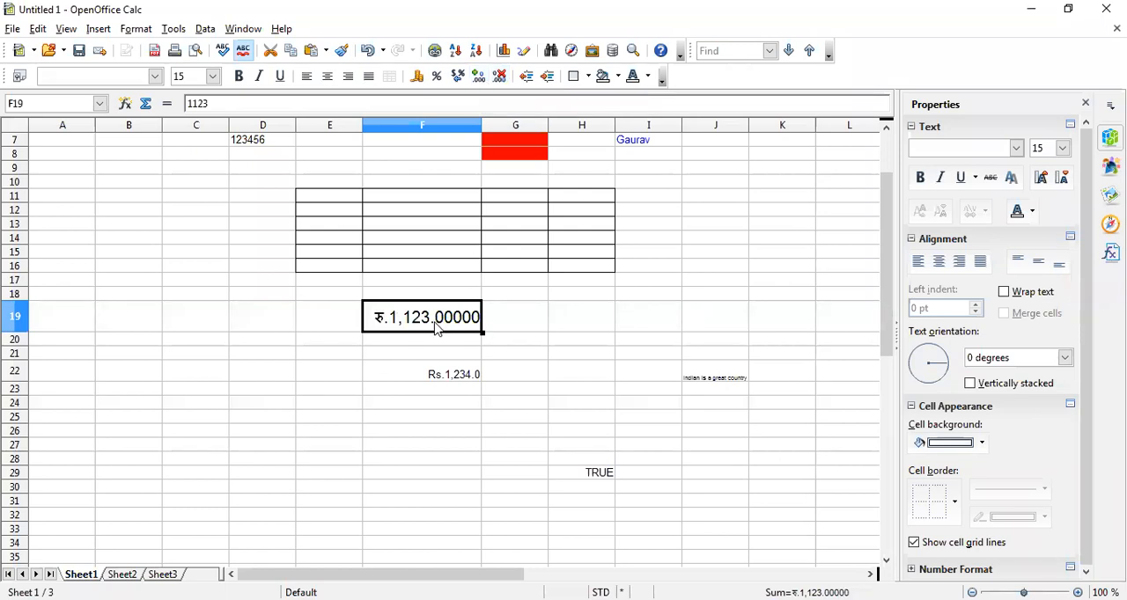
Remove four decimal places from the amount in cell F19, leaving one decimal
click(501, 76)
click(505, 78)
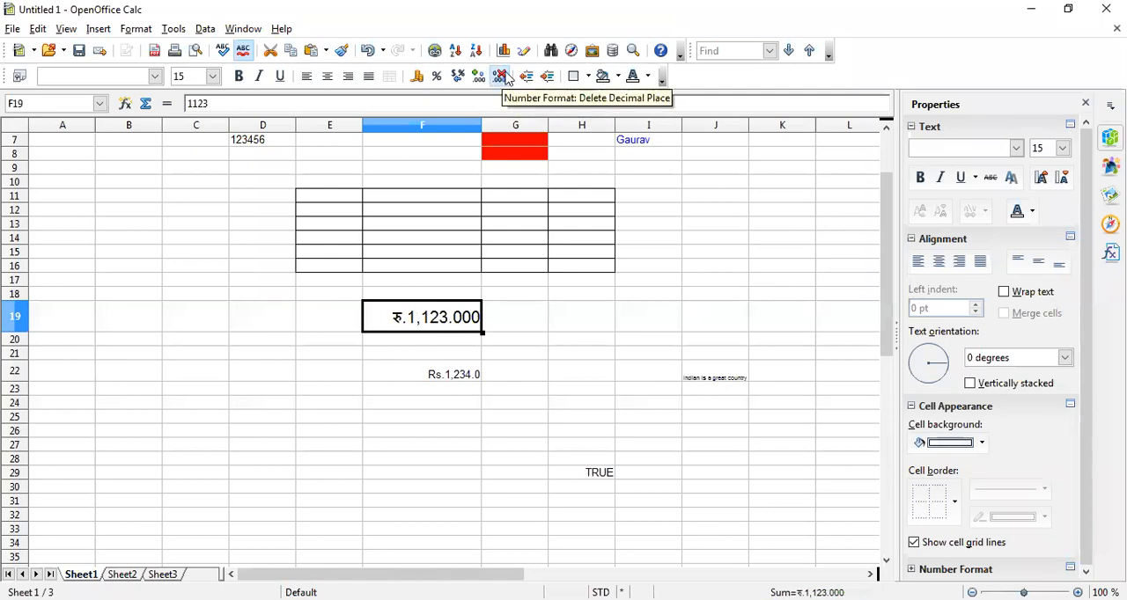
click(505, 77)
click(505, 77)
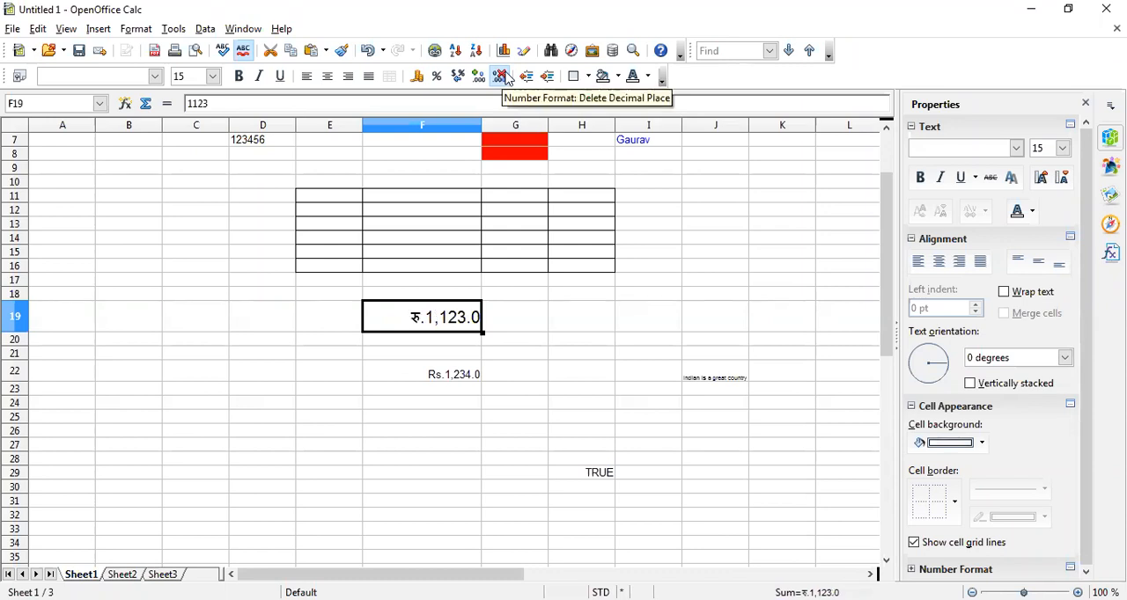
Add two decimal places to cell F19 and remove one, leaving the amount with two decimals
click(478, 78)
click(478, 78)
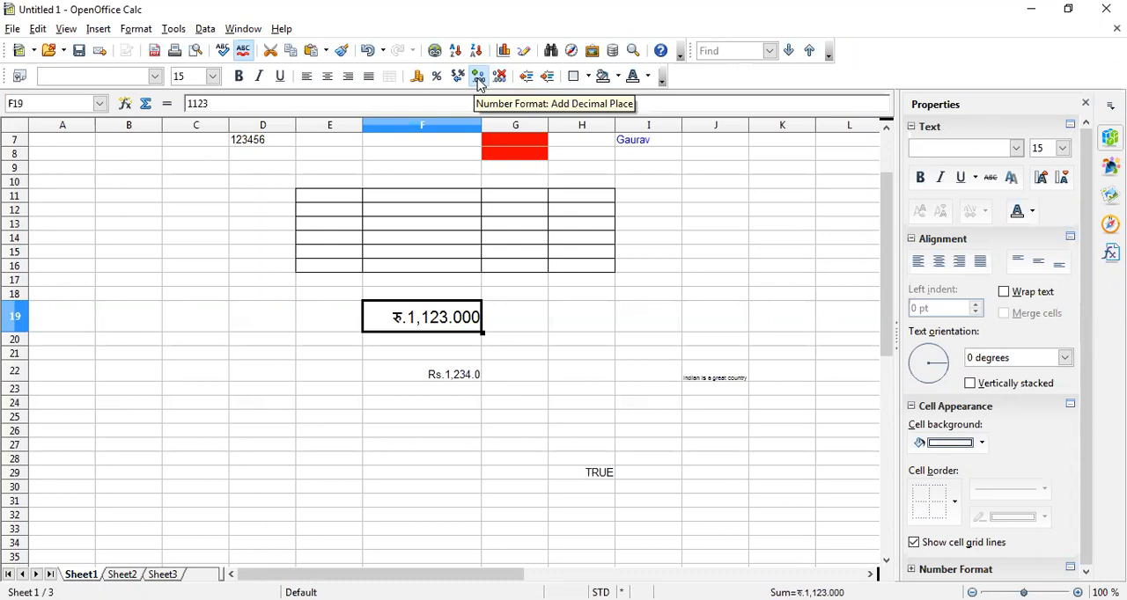
click(500, 78)
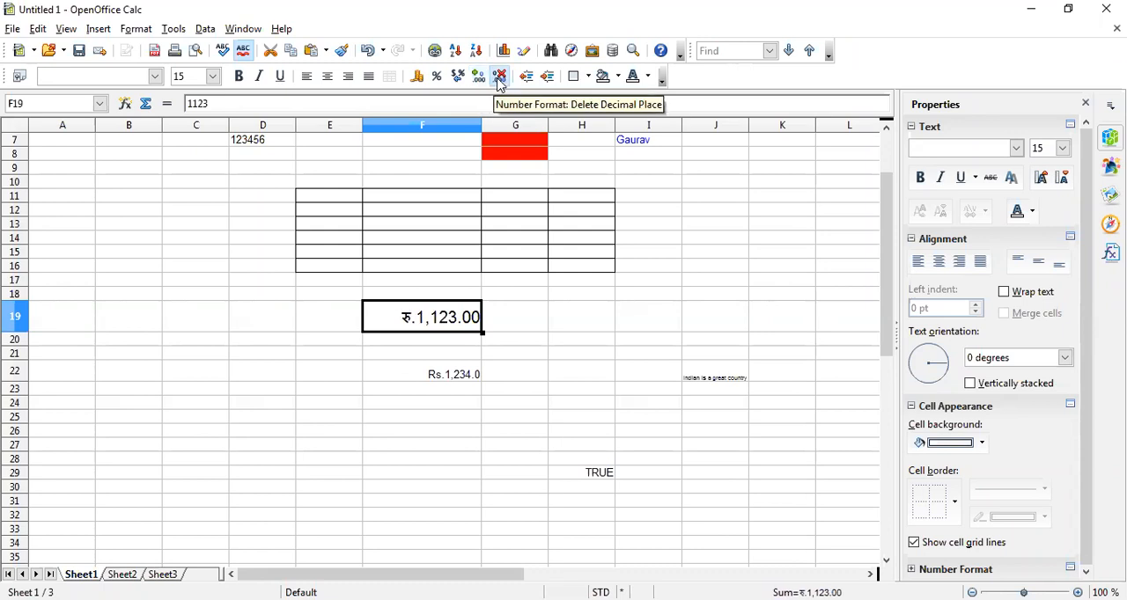
Open the cell formatting settings for F19, review the currency number options, and close them without changes
right_click(447, 313)
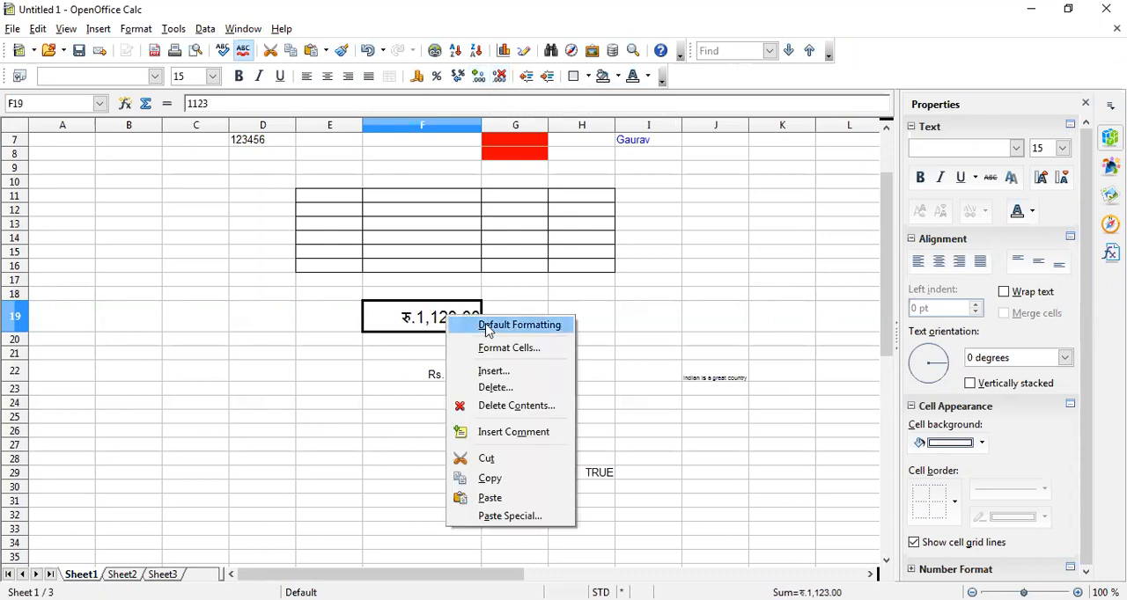
click(509, 348)
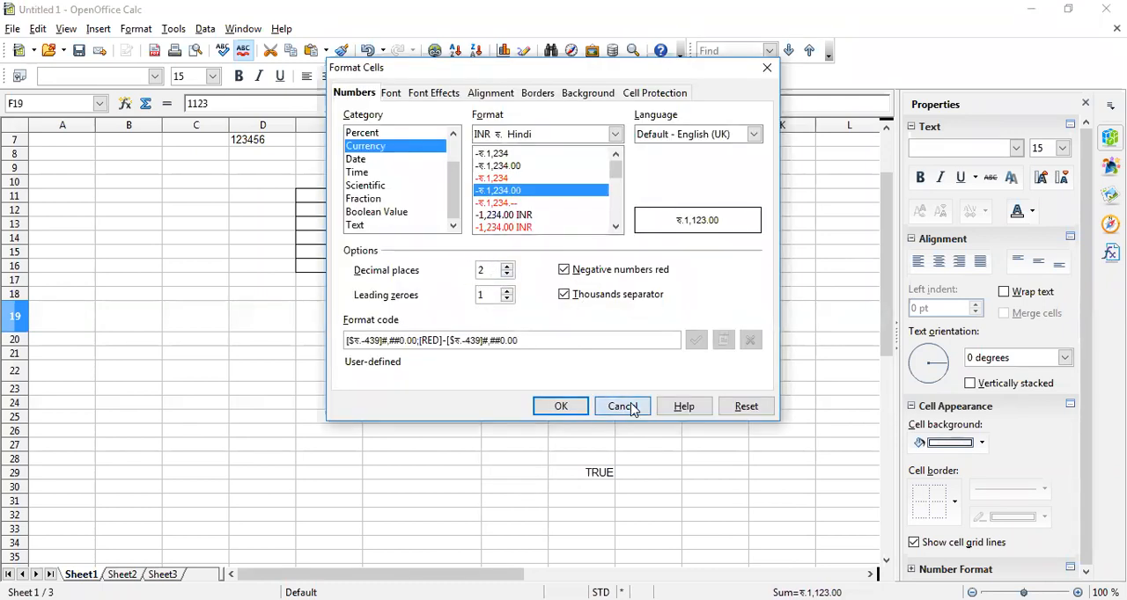
key(Return)
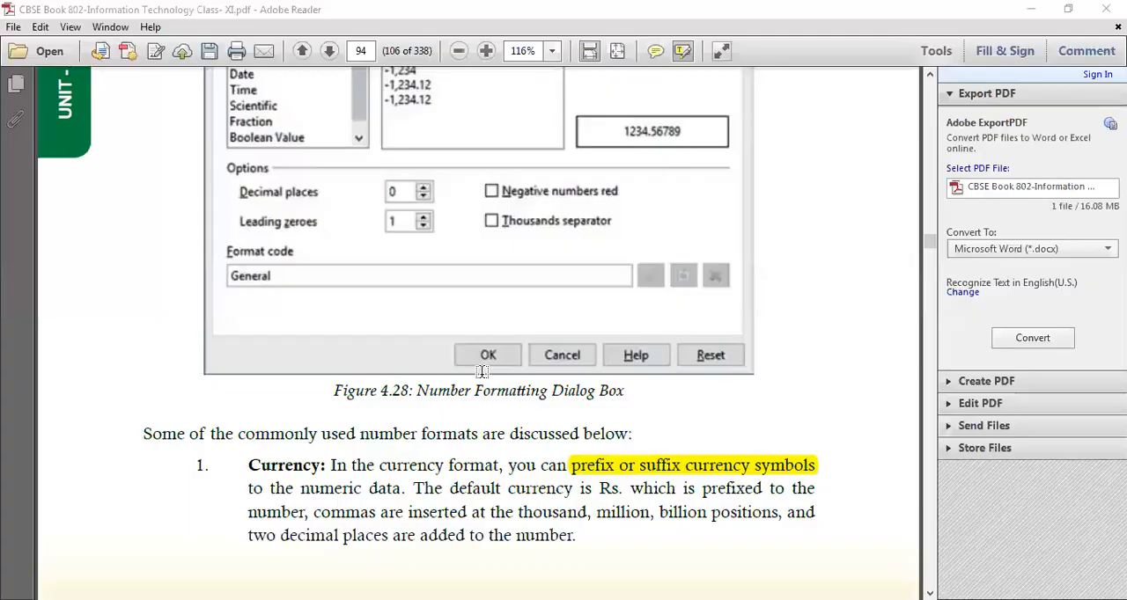
Switch to the textbook PDF in Adobe Reader and read the Currency, Percent, Standard, Decimals and Date format descriptions
scroll(482, 371, down, 5)
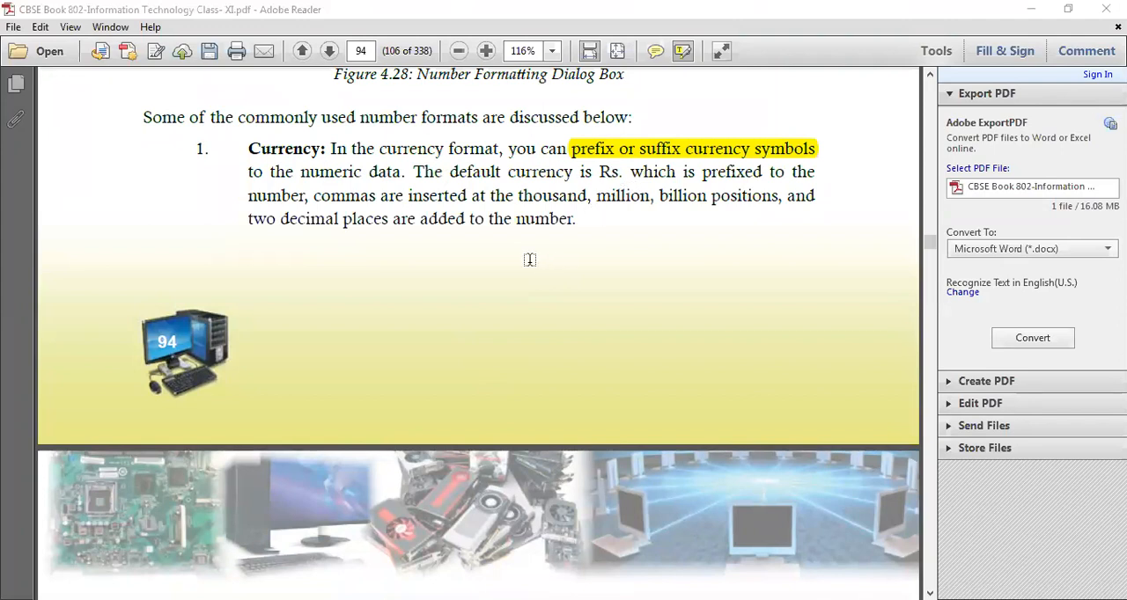
scroll(530, 260, down, 3)
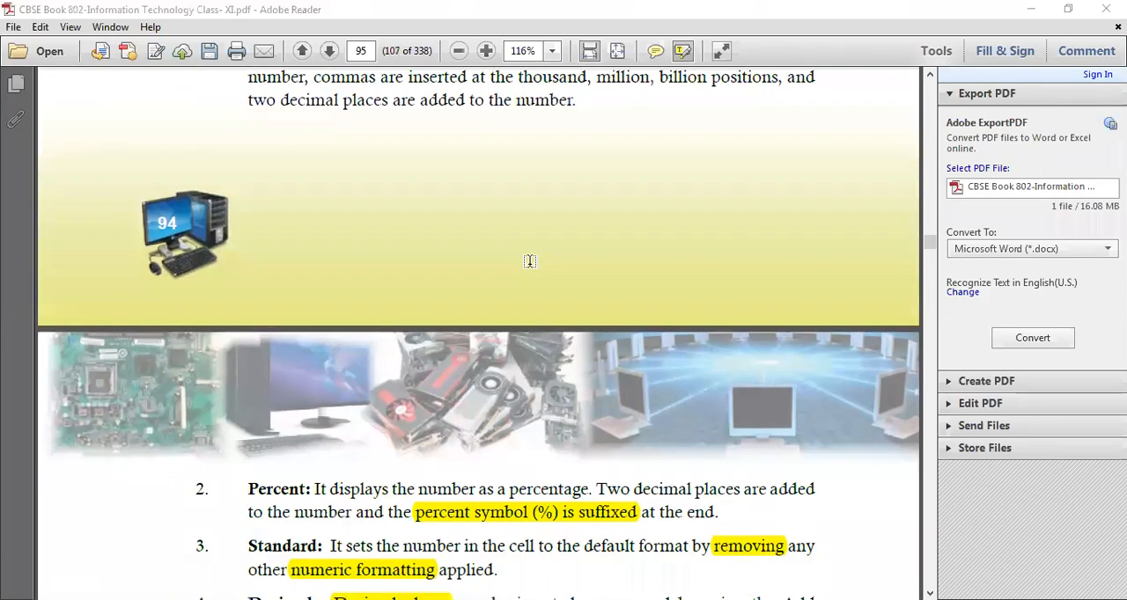
scroll(529, 260, down, 4)
scroll(529, 259, down, 2)
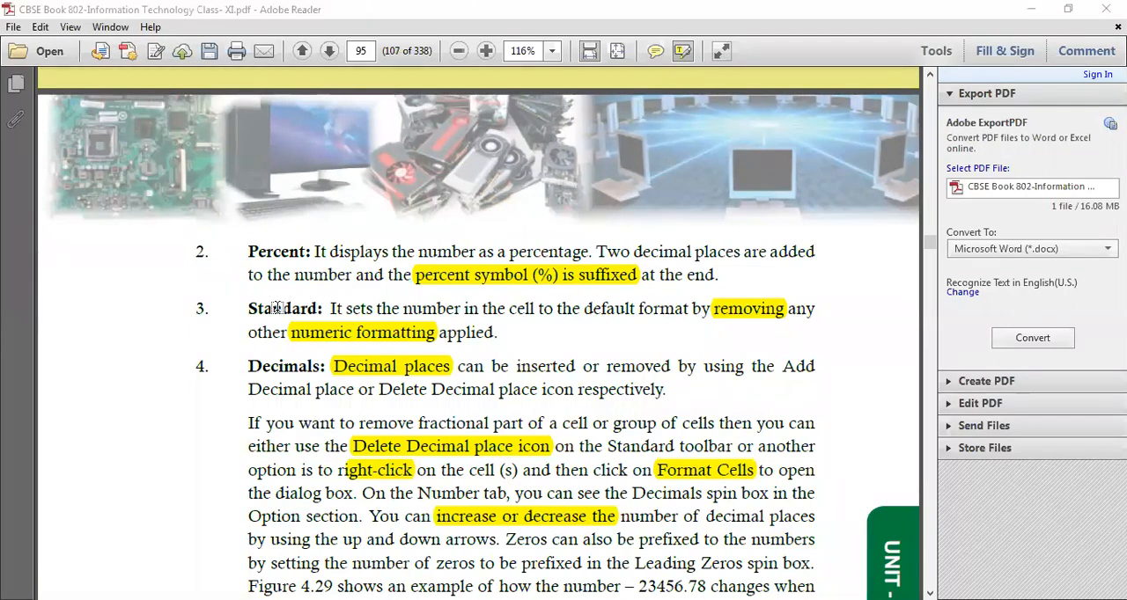
scroll(277, 308, down, 2)
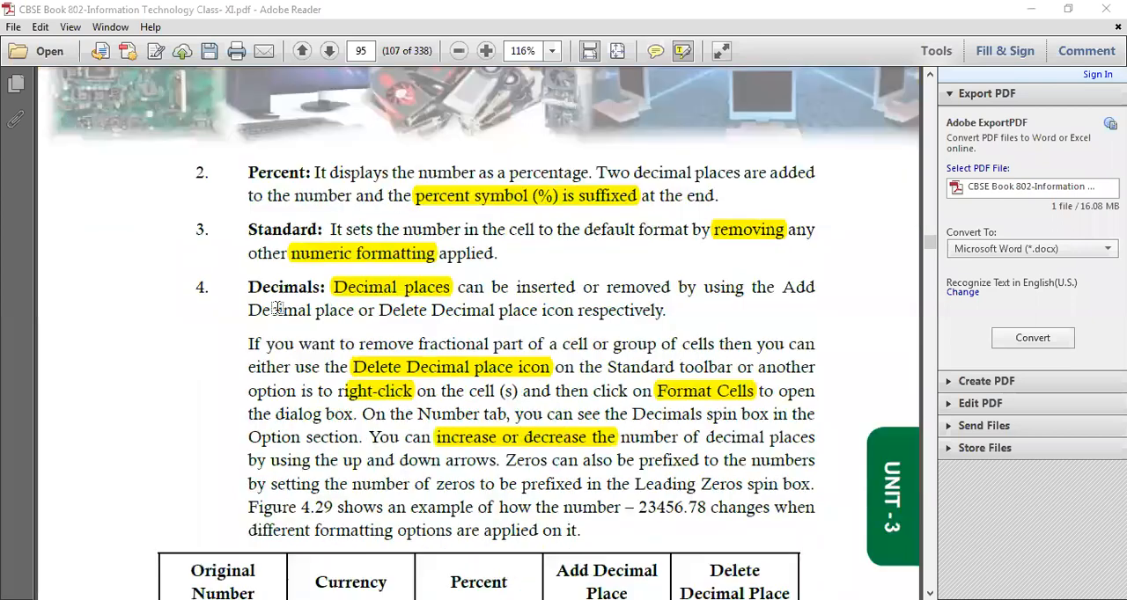
scroll(532, 434, down, 5)
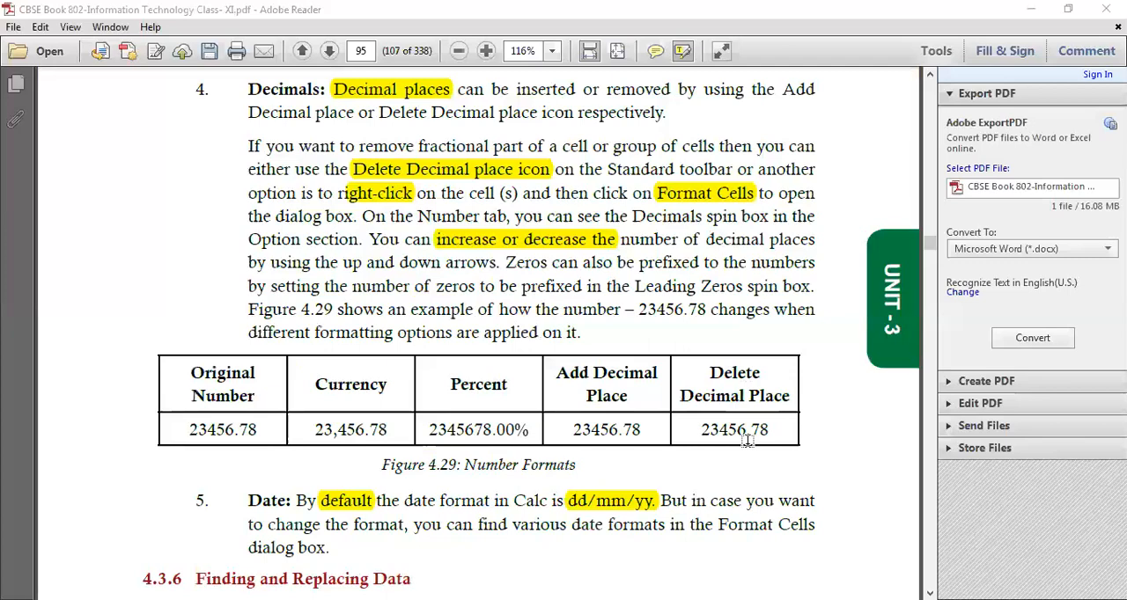
scroll(744, 442, down, 3)
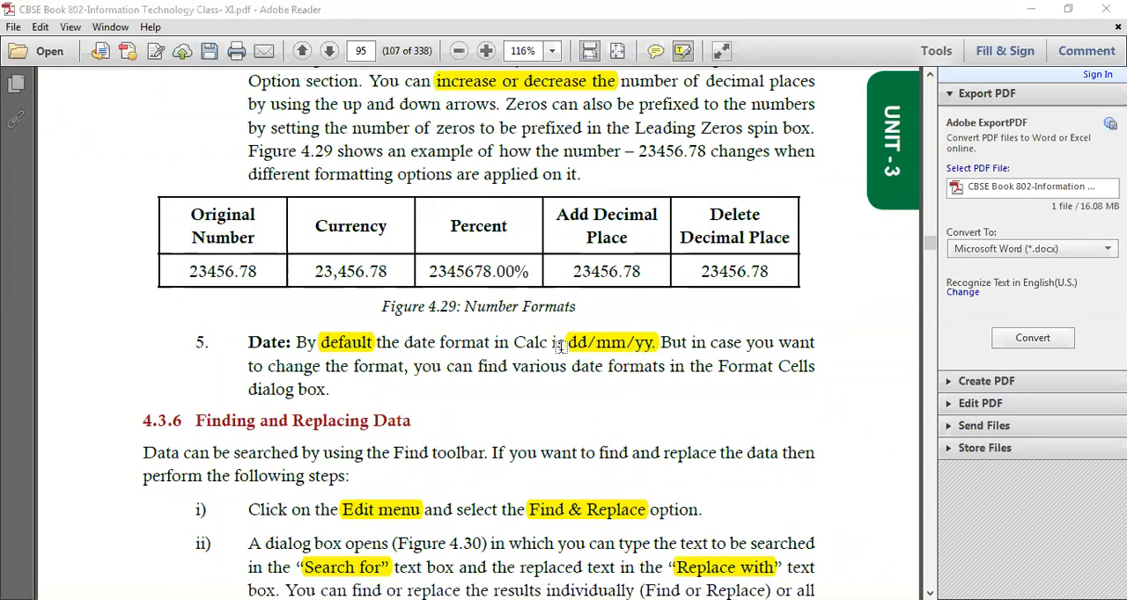
Read section 4.3.6 on finding and replacing data, including the Match case and Entire cells options
scroll(560, 352, down, 8)
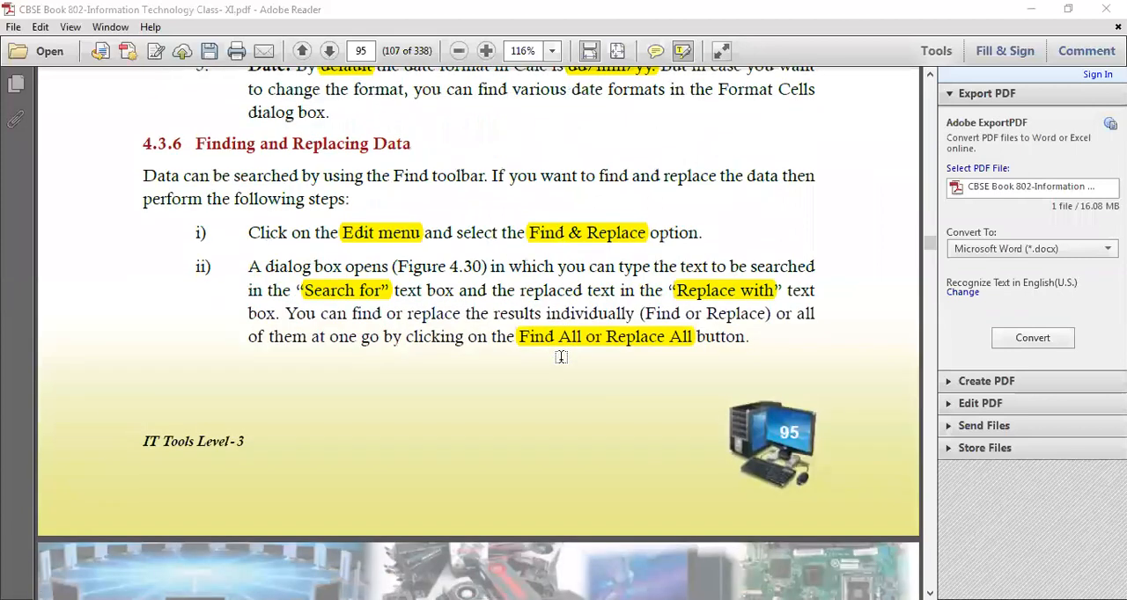
scroll(560, 356, up, 1)
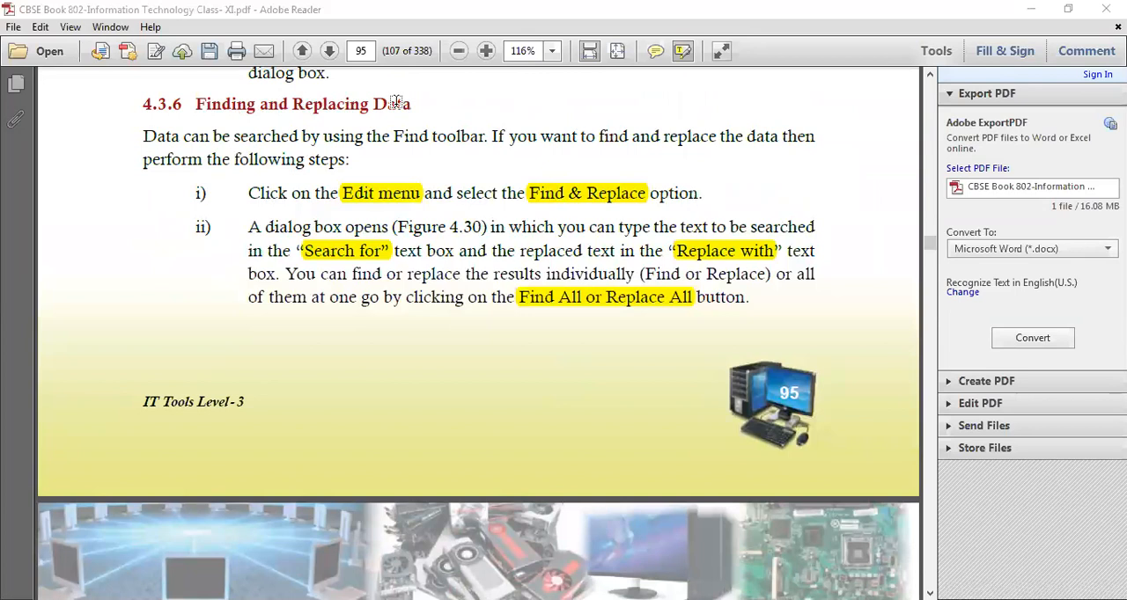
scroll(447, 178, down, 1)
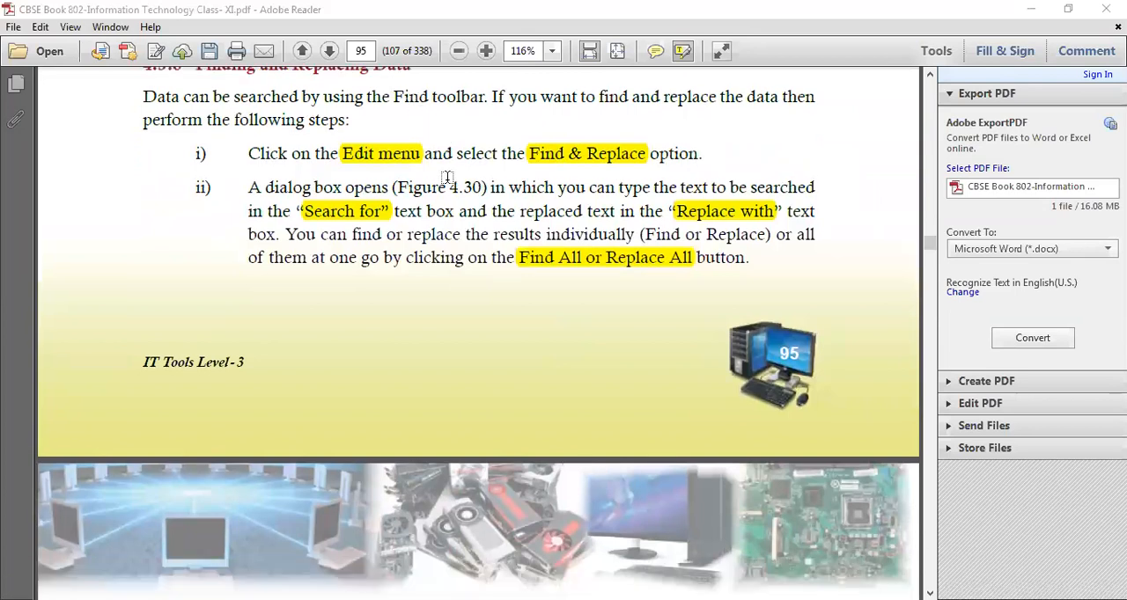
scroll(447, 178, up, 1)
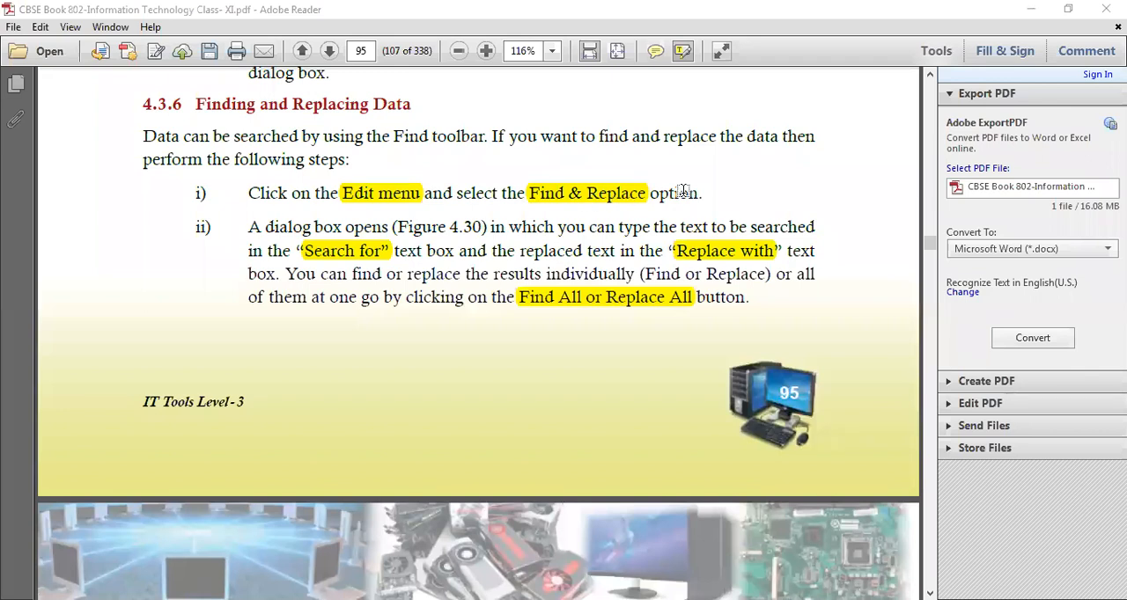
scroll(683, 191, down, 10)
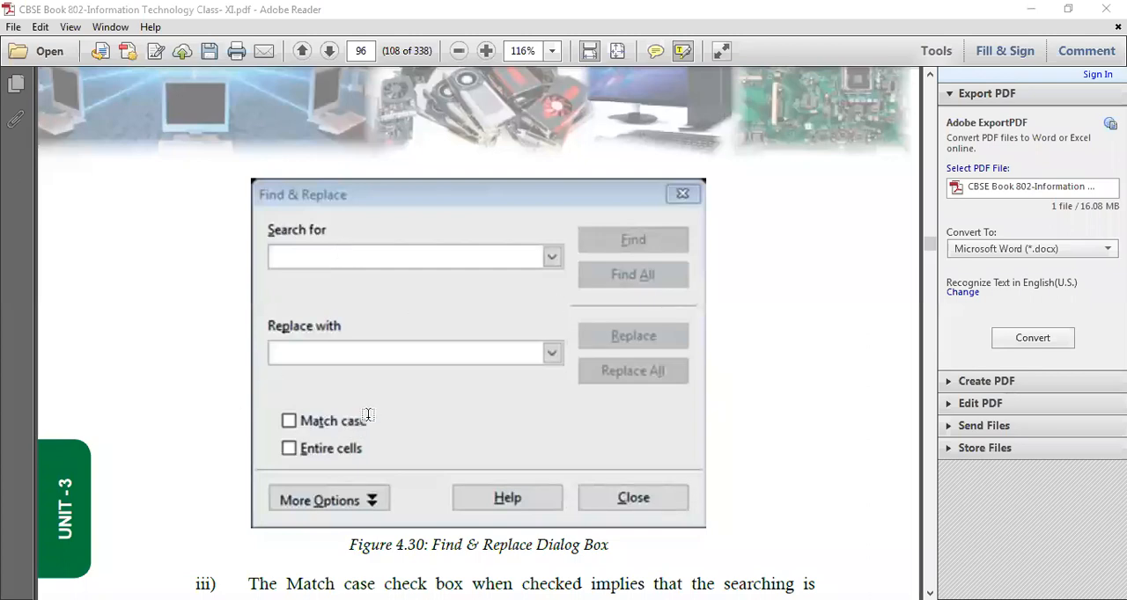
scroll(410, 390, down, 5)
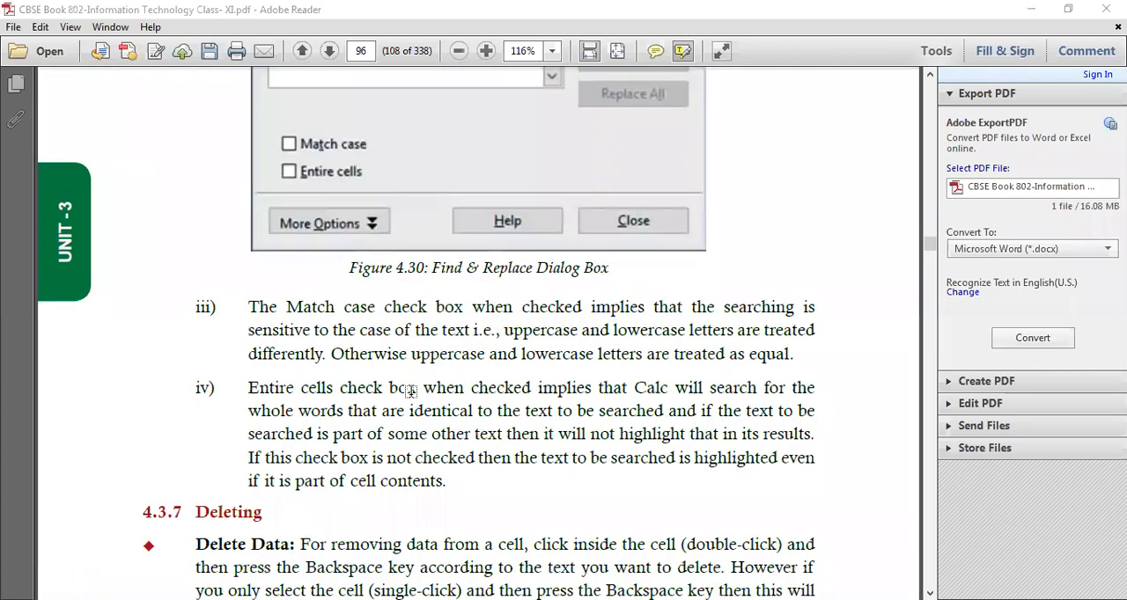
scroll(410, 390, up, 4)
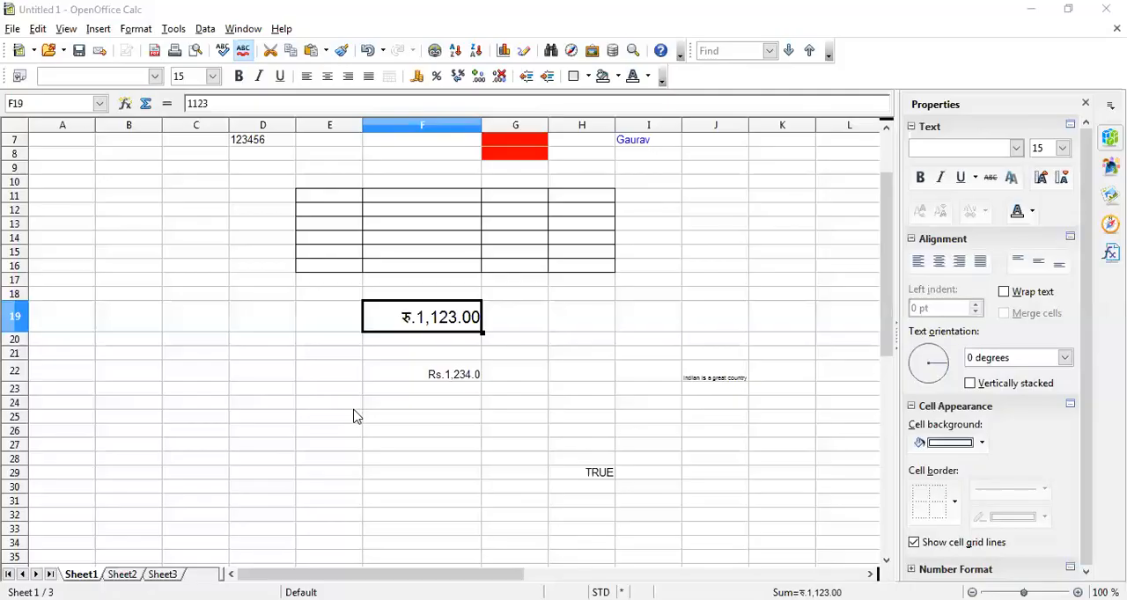
Switch back to the Calc spreadsheet and enter the first name already in cell I7 into cells I19 and D25
scroll(356, 416, up, 2)
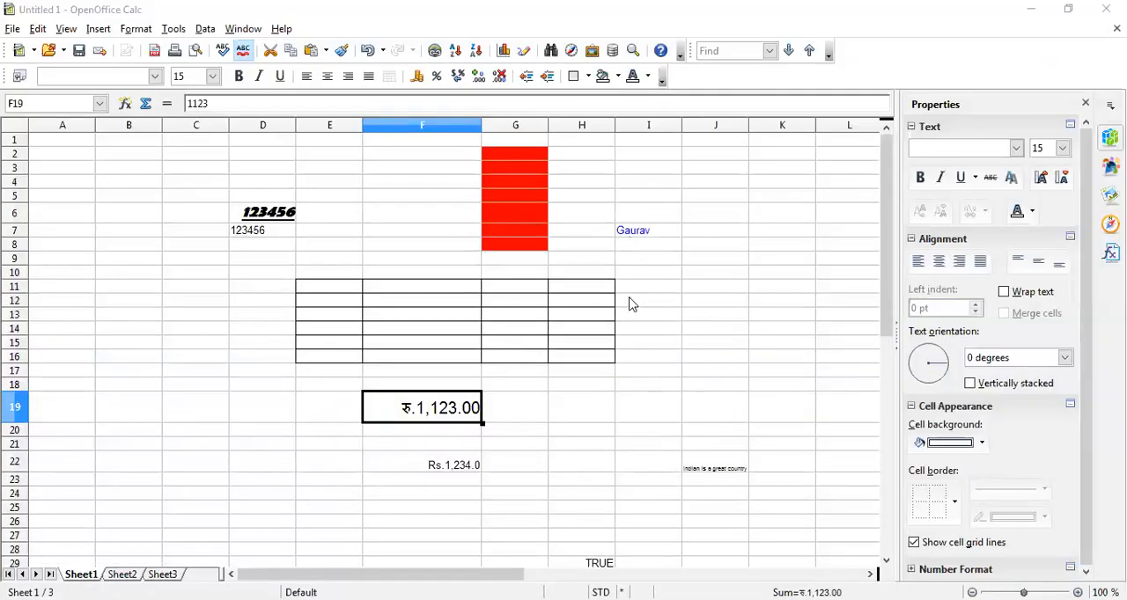
click(631, 230)
click(634, 419)
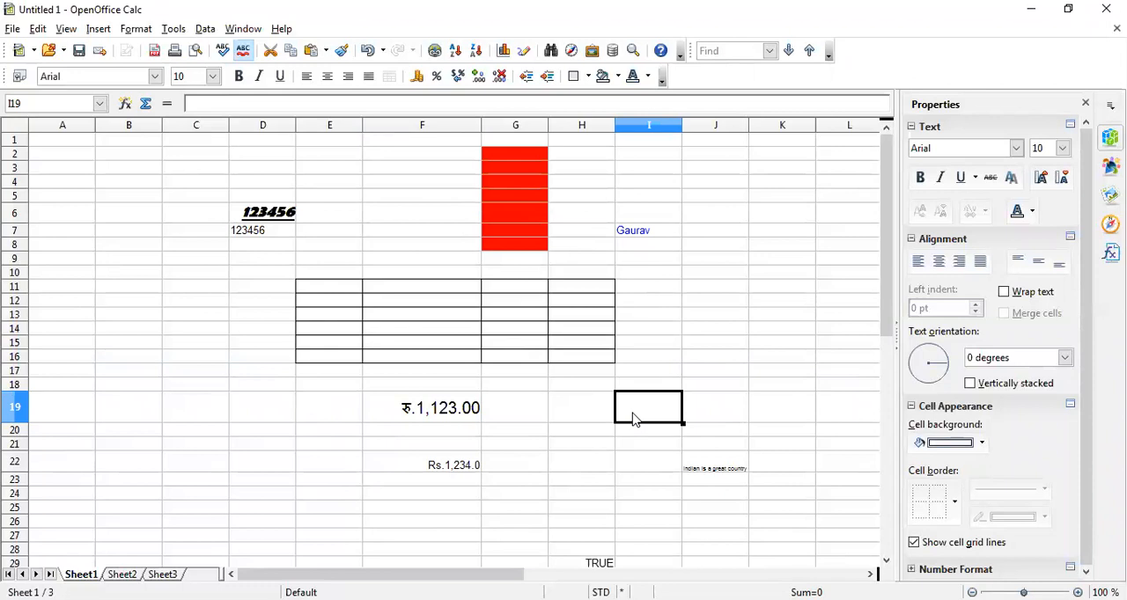
text(Gaurav)
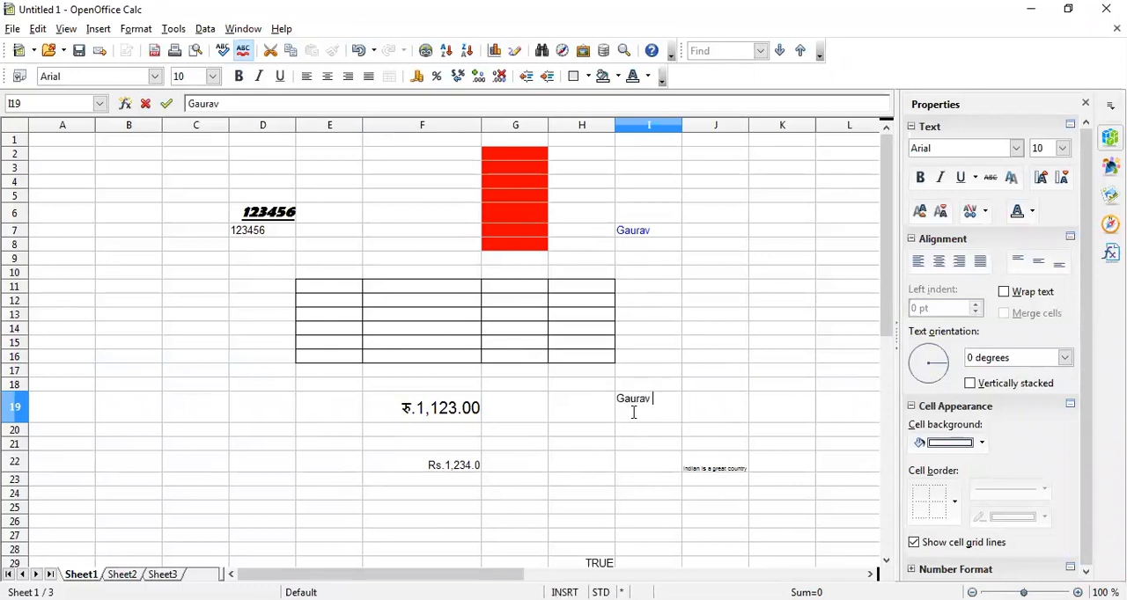
click(239, 508)
text(Gaurav)
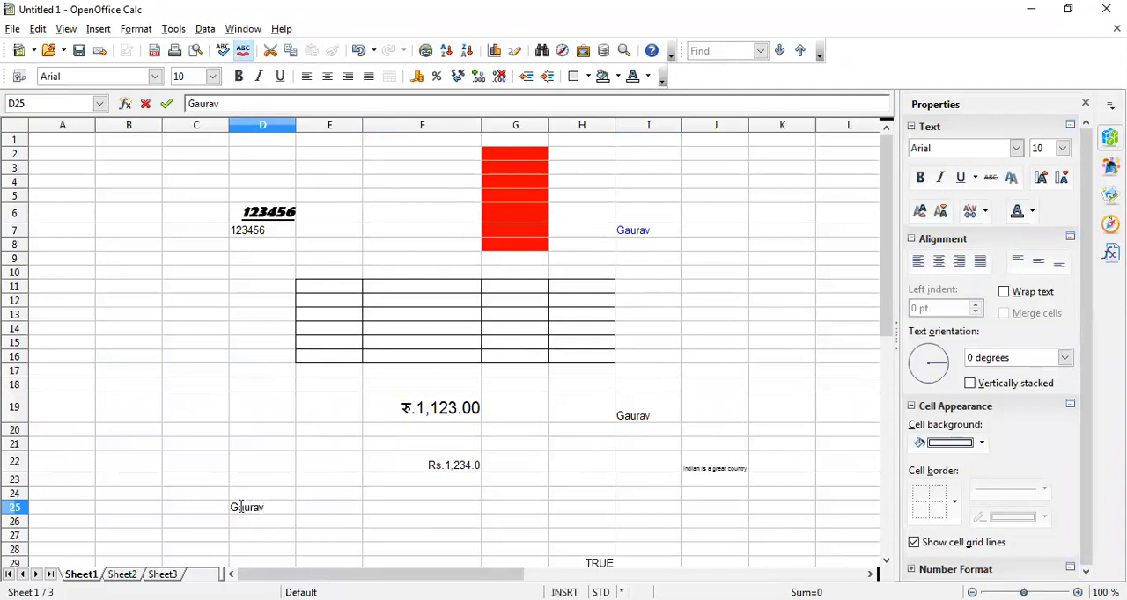
click(344, 513)
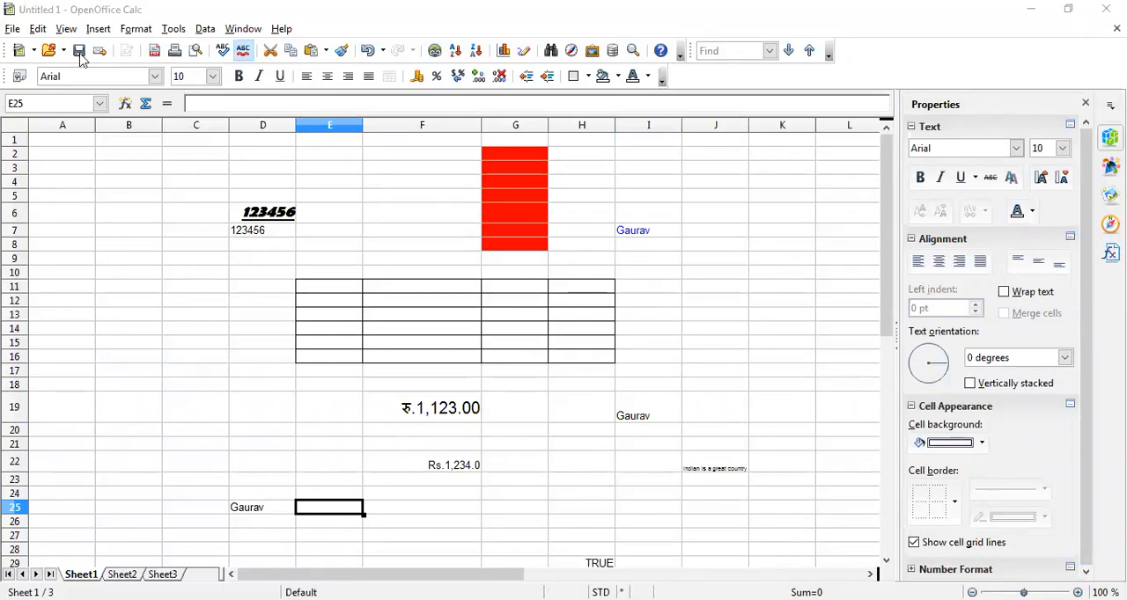
Open Find & Replace and search the sheet for the first name in cell I7, one occurrence at a time, continuing from the beginning
click(38, 29)
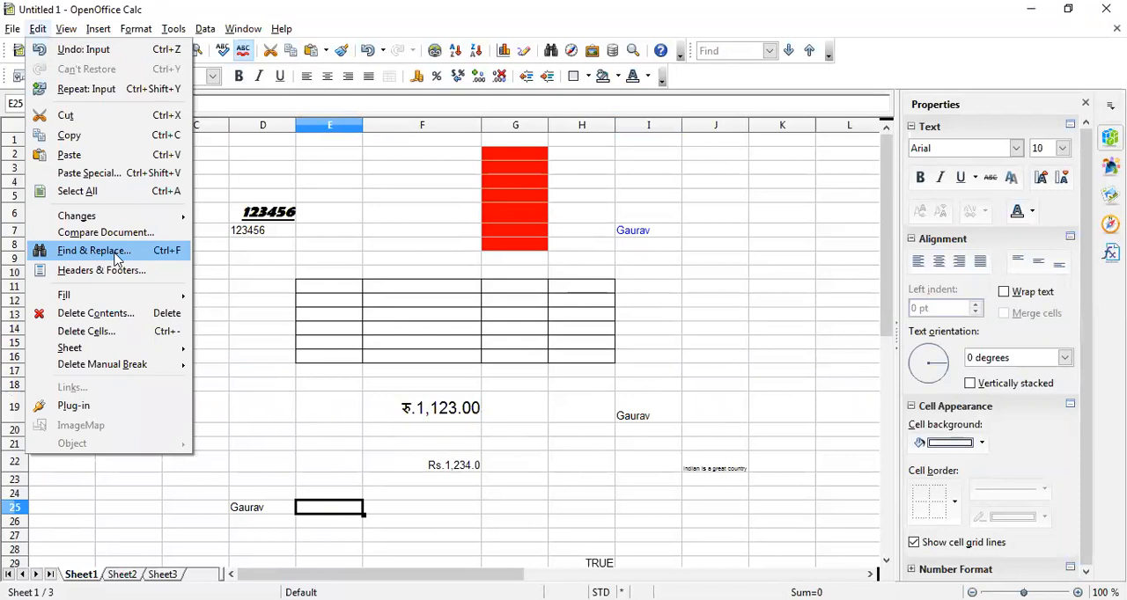
click(161, 254)
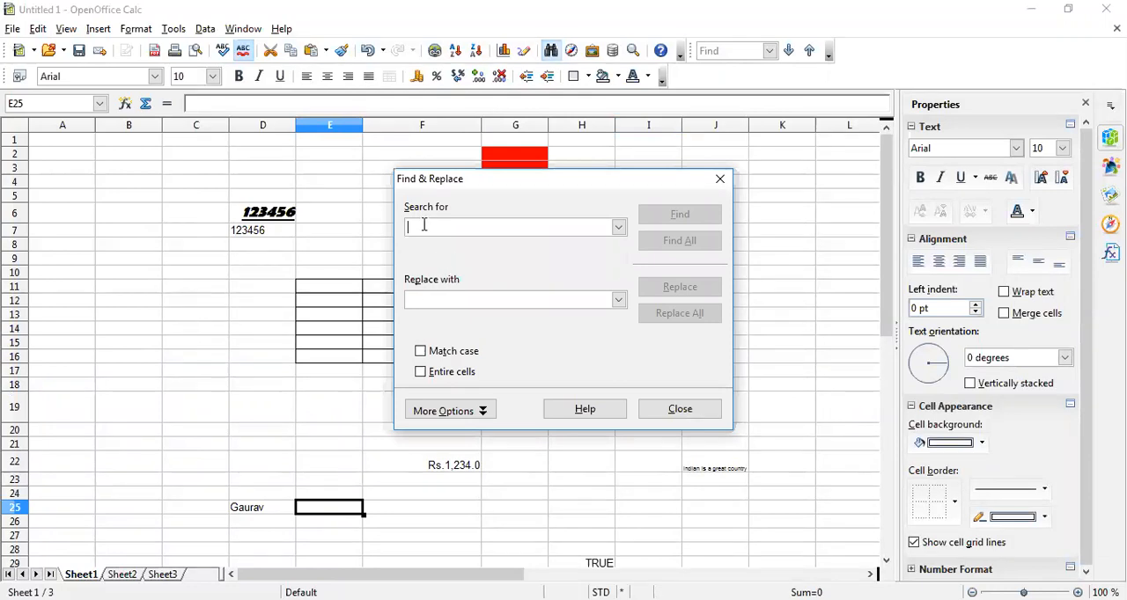
text(Gaurav)
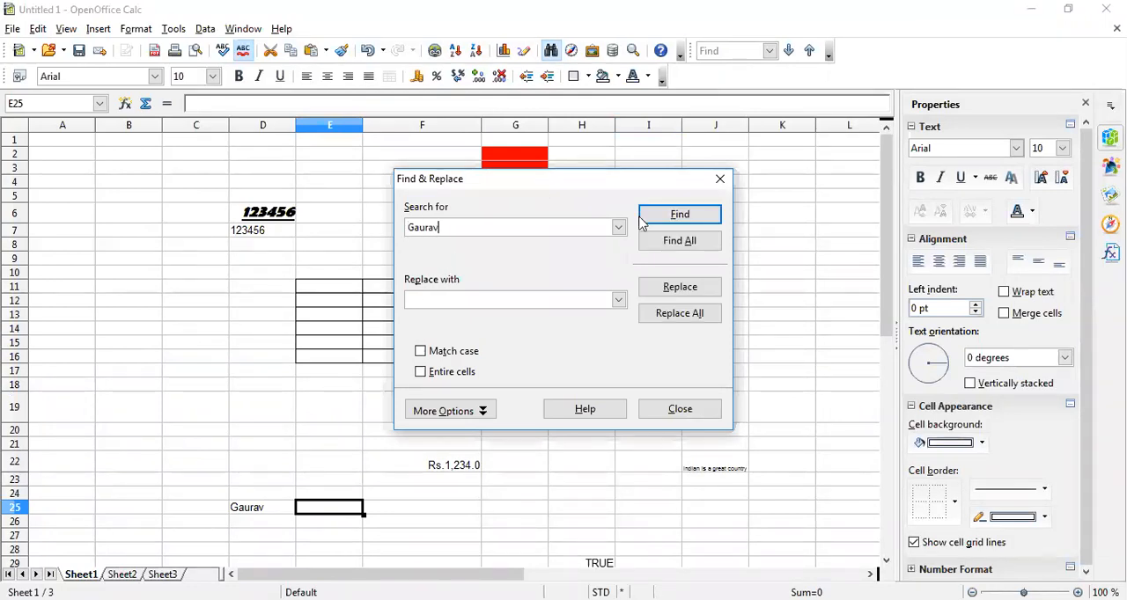
click(669, 217)
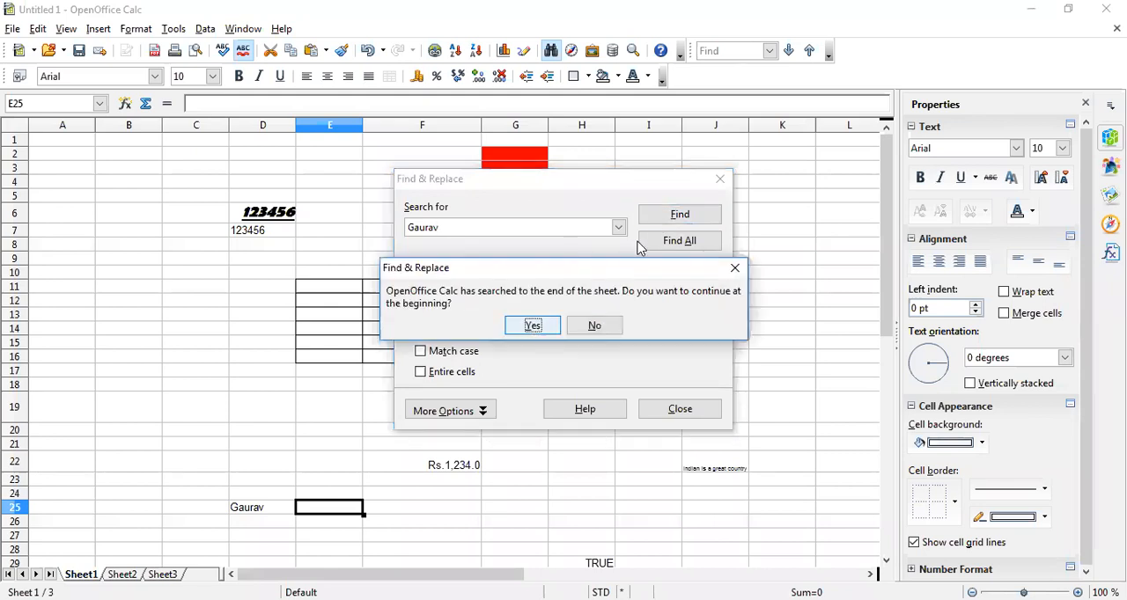
key(Return)
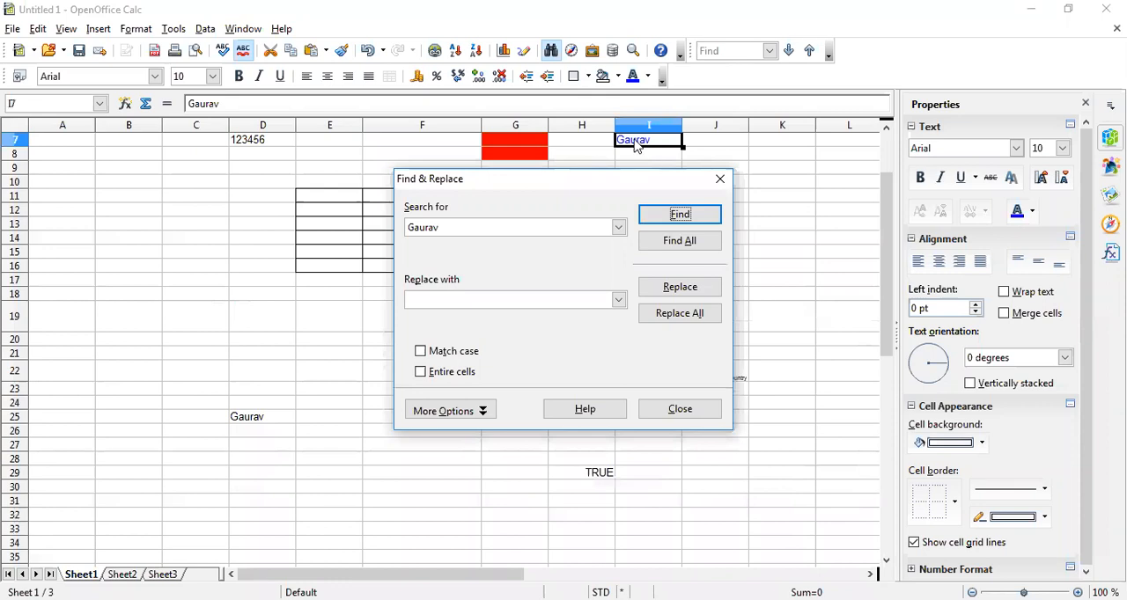
drag(610, 183, 622, 311)
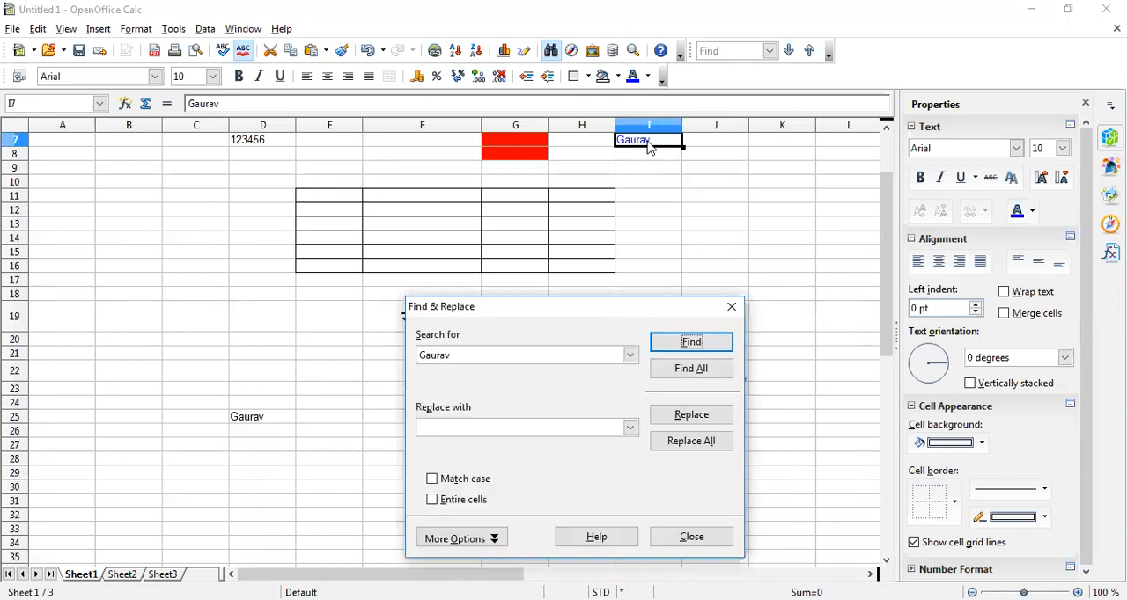
click(699, 347)
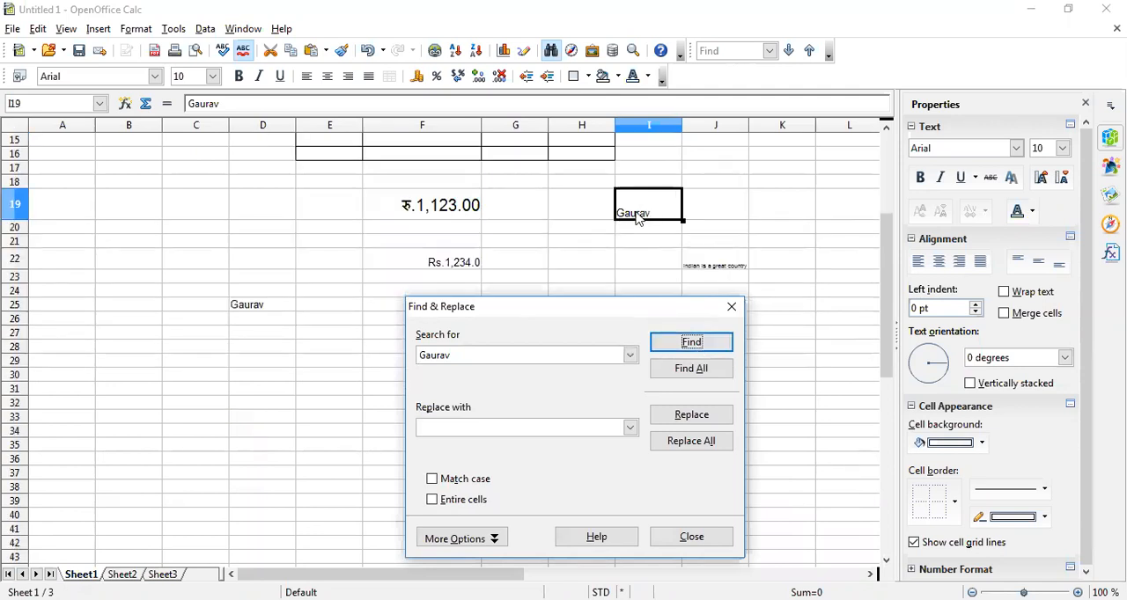
Find all occurrences of the first name at once and look over the matching cells in the sheet
click(691, 371)
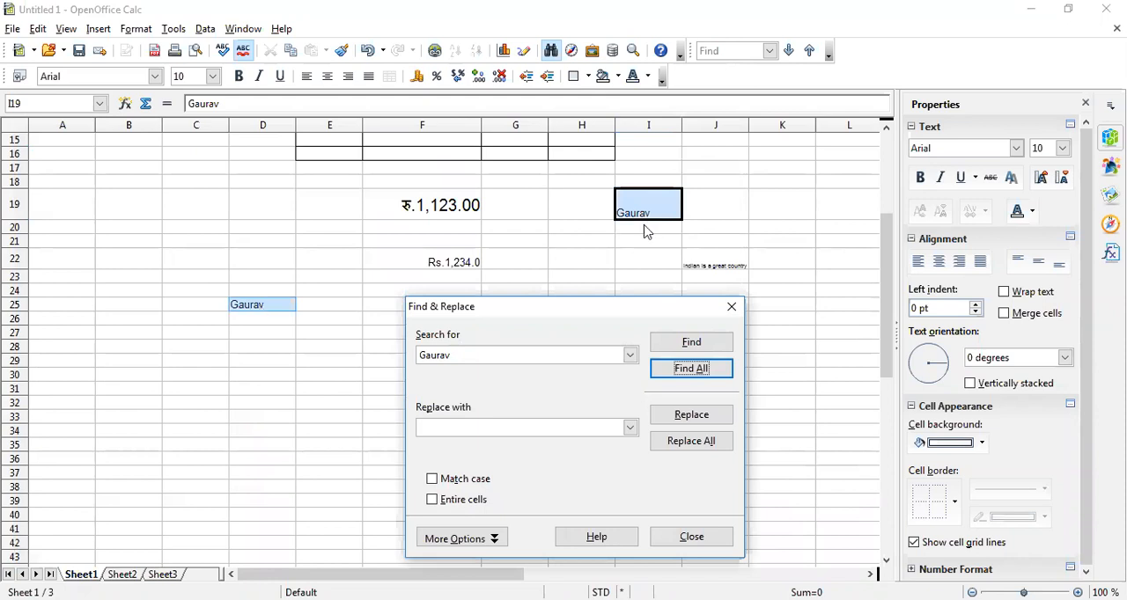
scroll(674, 214, up, 5)
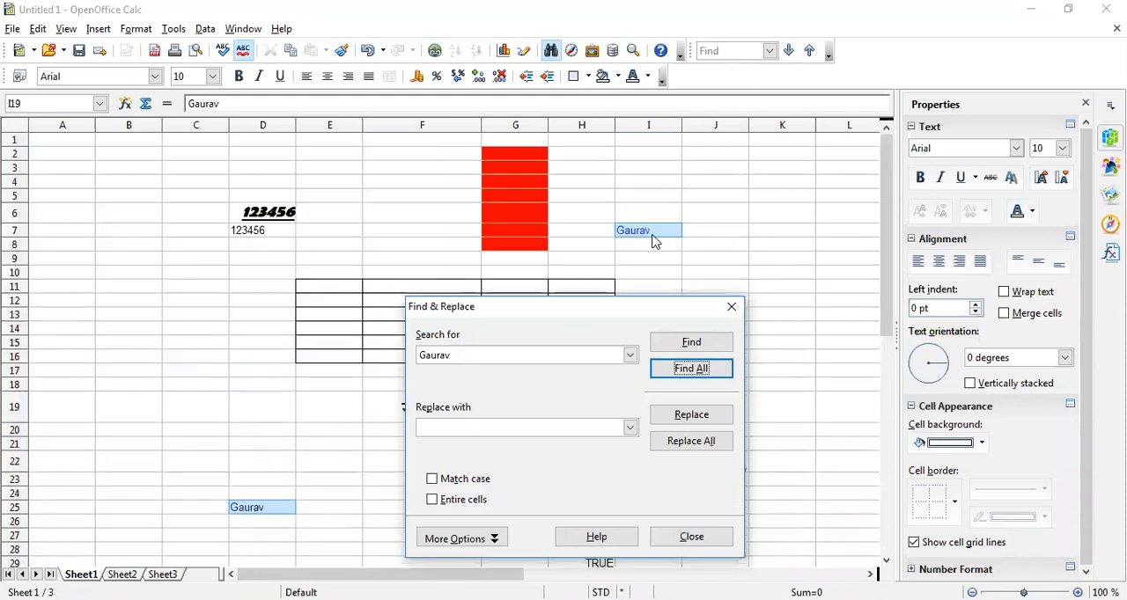
scroll(493, 251, down, 1)
scroll(484, 238, down, 6)
scroll(528, 220, up, 7)
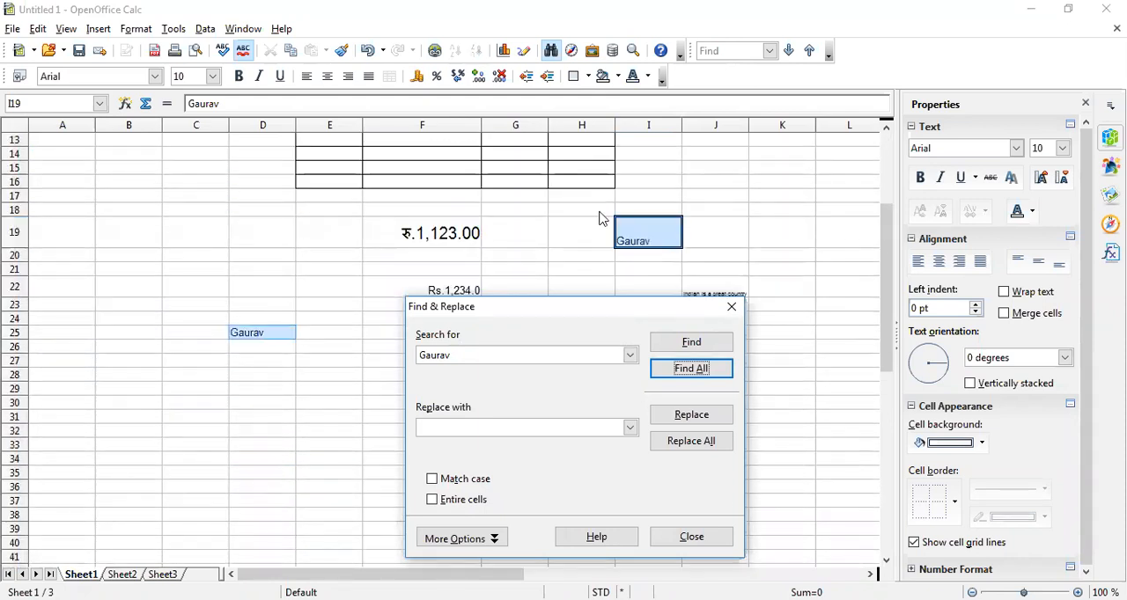
scroll(616, 251, down, 6)
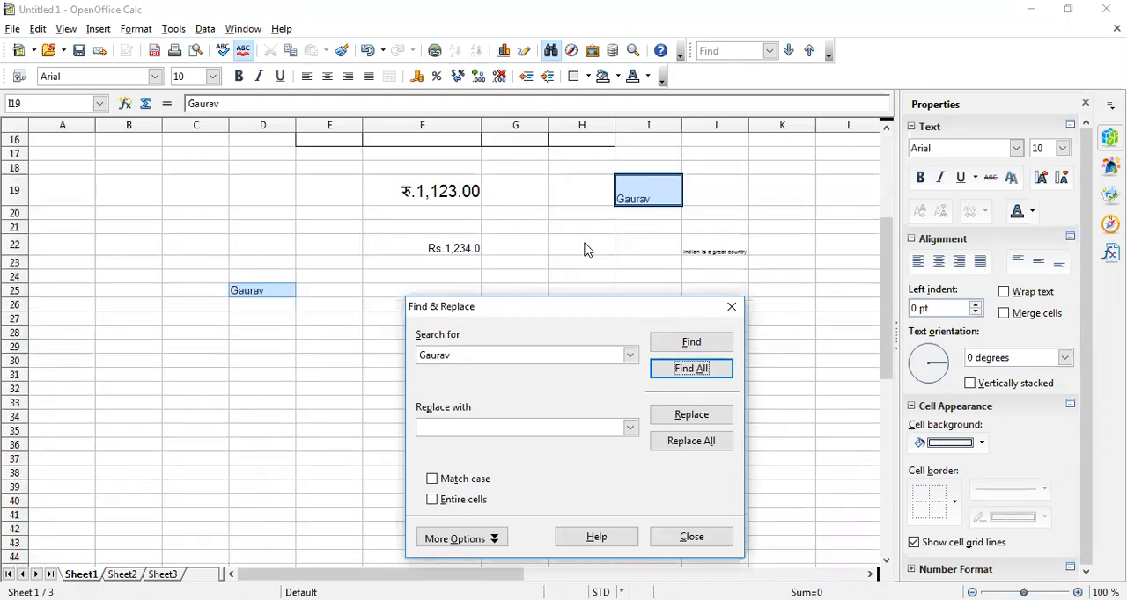
scroll(551, 231, up, 4)
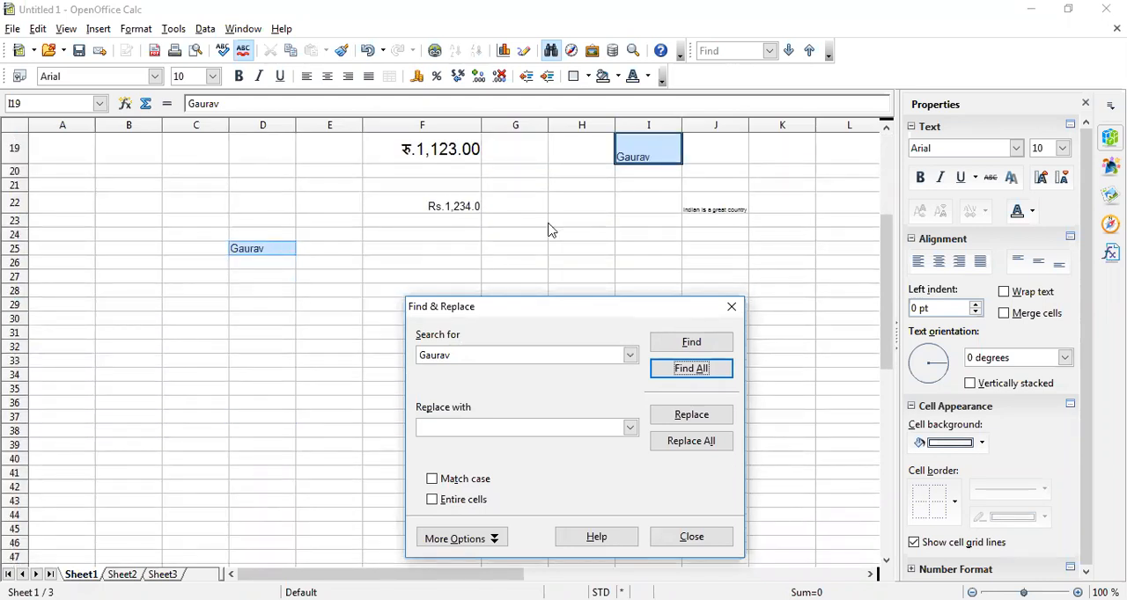
scroll(551, 231, up, 2)
Replace the first name with School in the current match, and in all remaining matches, and check the replaced cells
click(447, 426)
text(School)
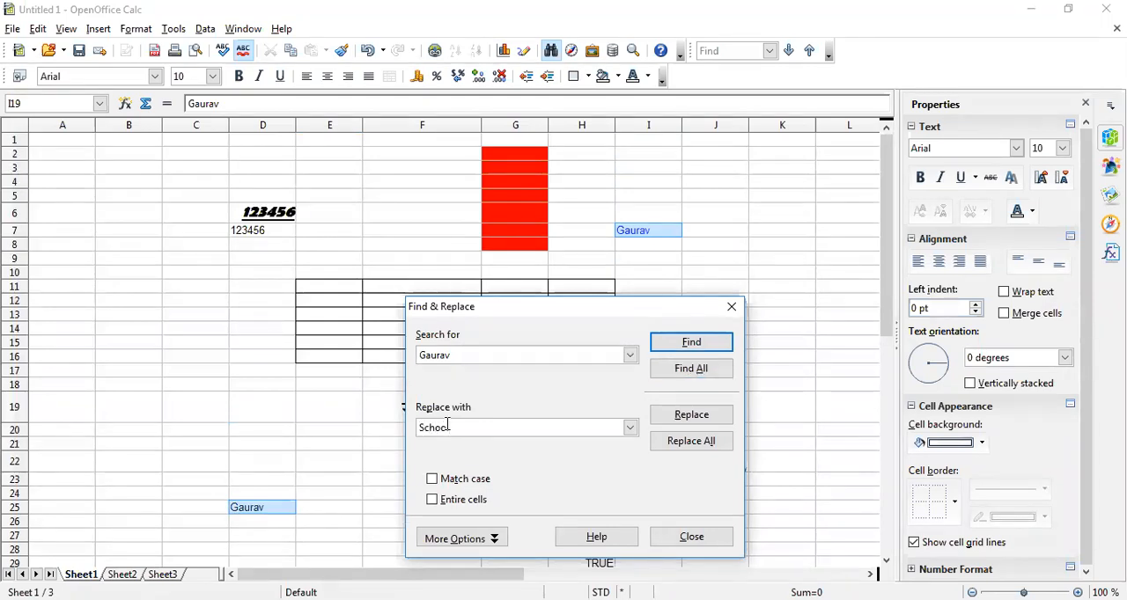
click(690, 415)
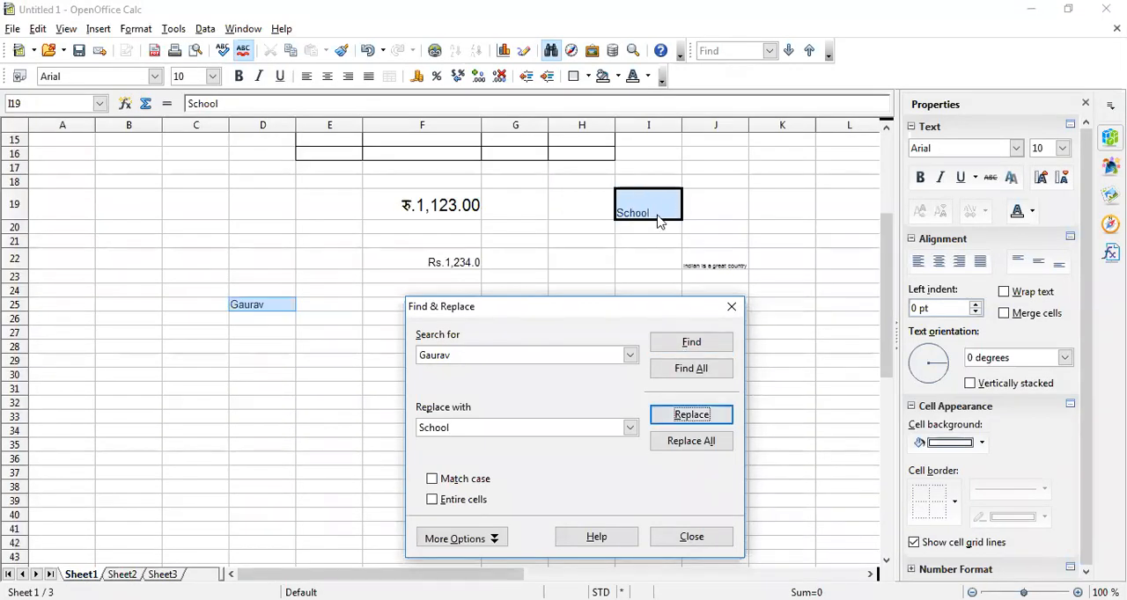
click(695, 443)
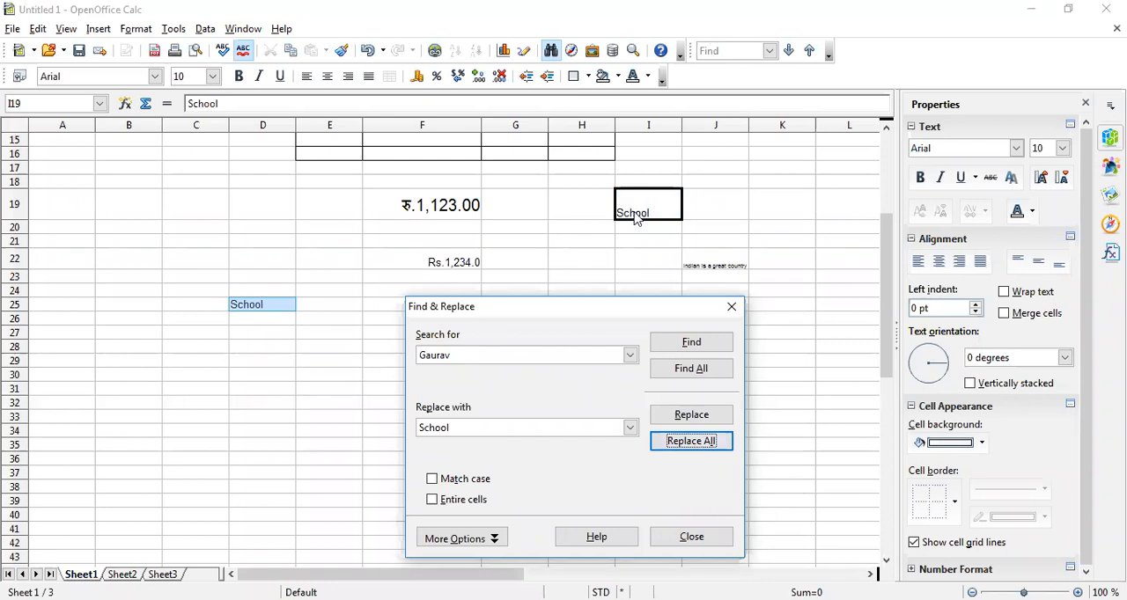
scroll(635, 218, up, 5)
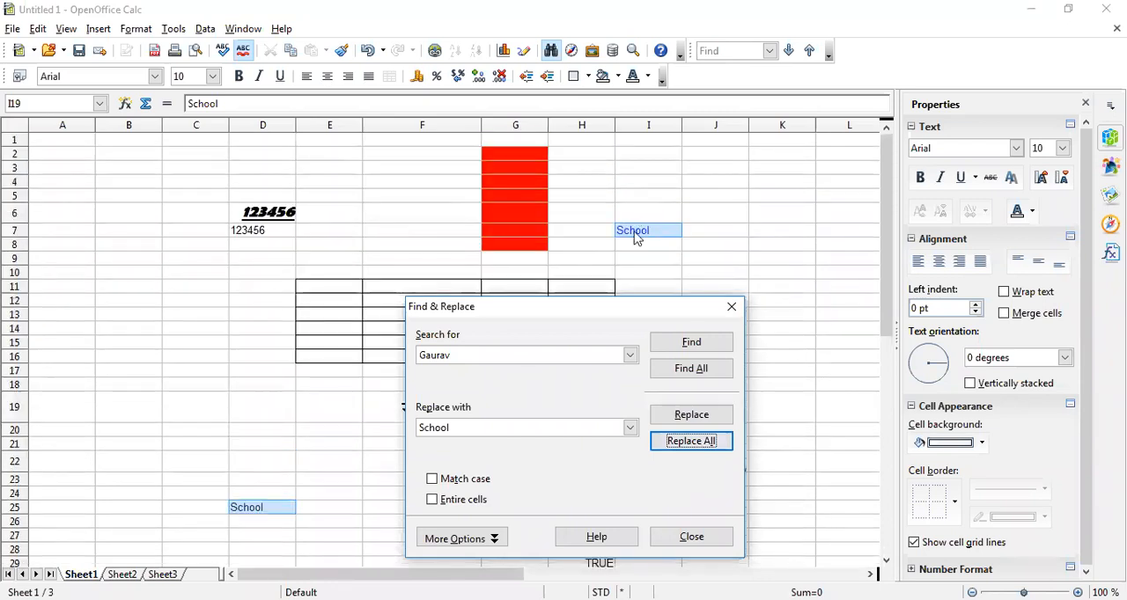
scroll(636, 238, down, 5)
scroll(635, 237, up, 5)
Set the search text to school and the replacement text to College
double_click(444, 355)
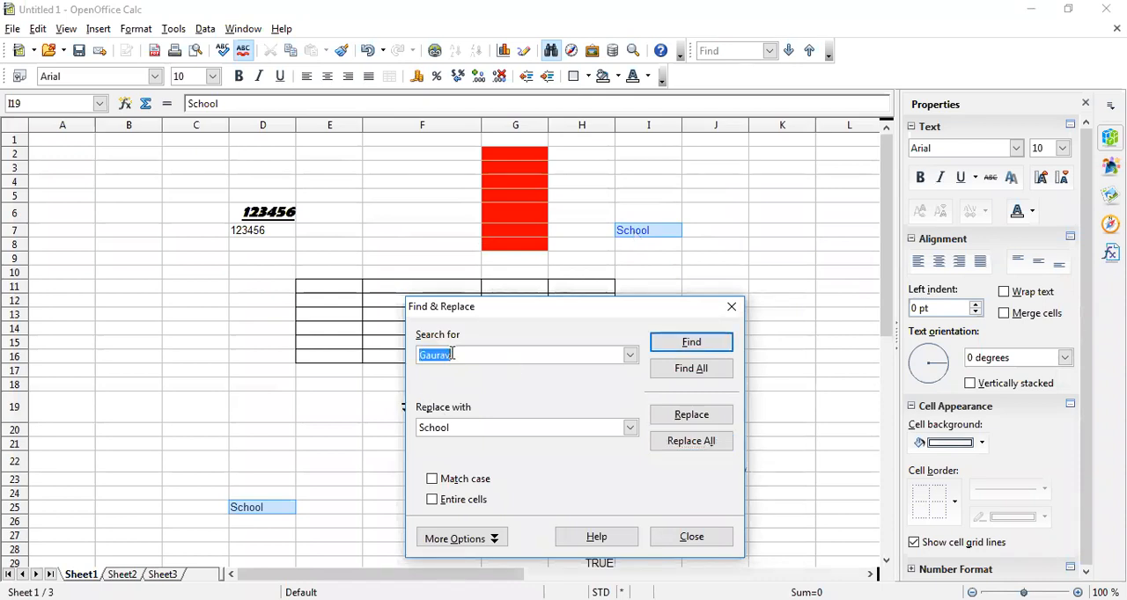
text(school)
click(449, 429)
click(495, 436)
key(BackSpace)
key(BackSpace)
key(BackSpace)
key(BackSpace)
key(BackSpace)
key(BackSpace)
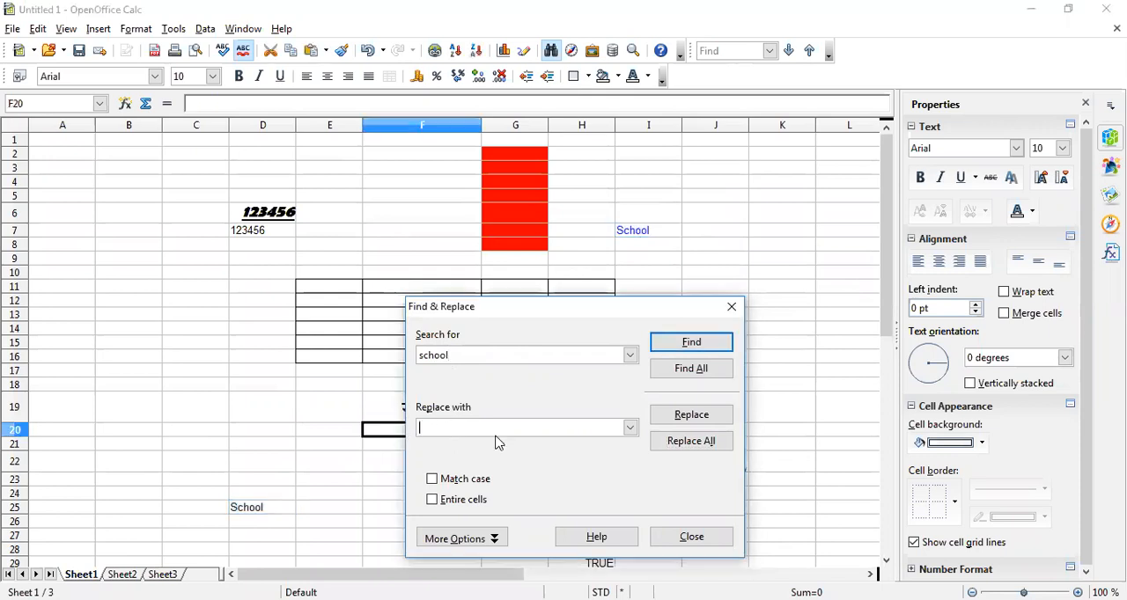
text(College)
Search for school with Match case enabled, turn Match case off again and close Find & Replace
click(432, 479)
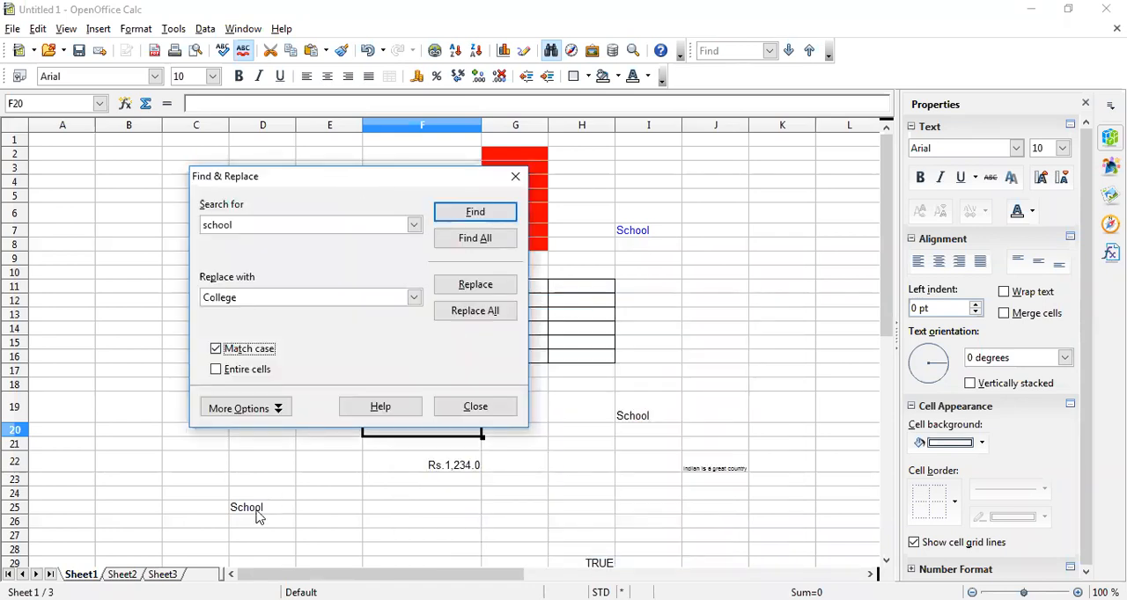
click(477, 214)
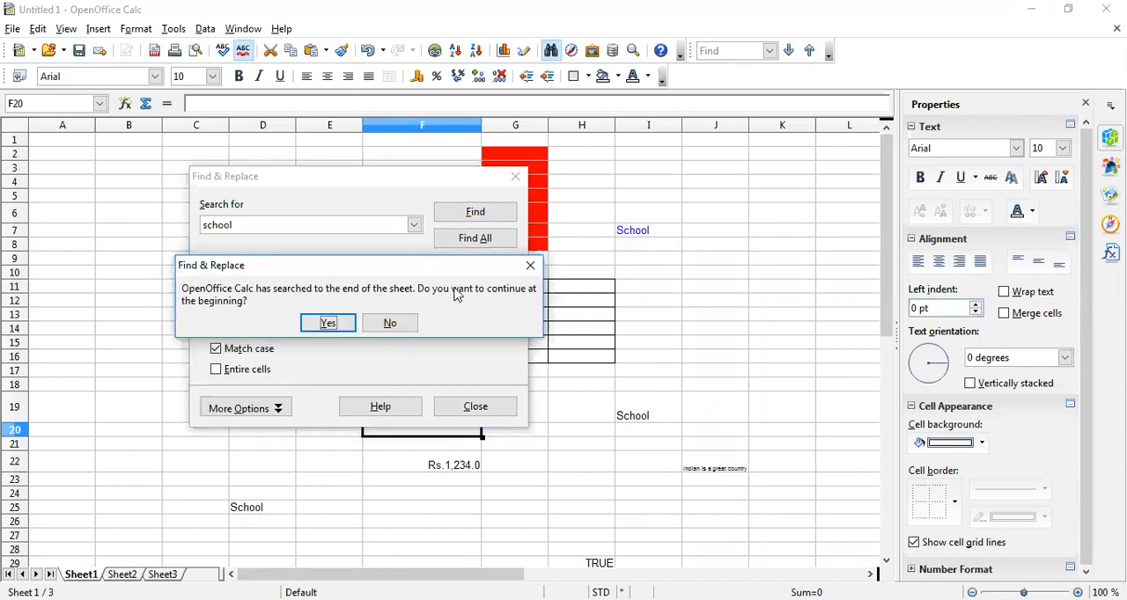
click(327, 324)
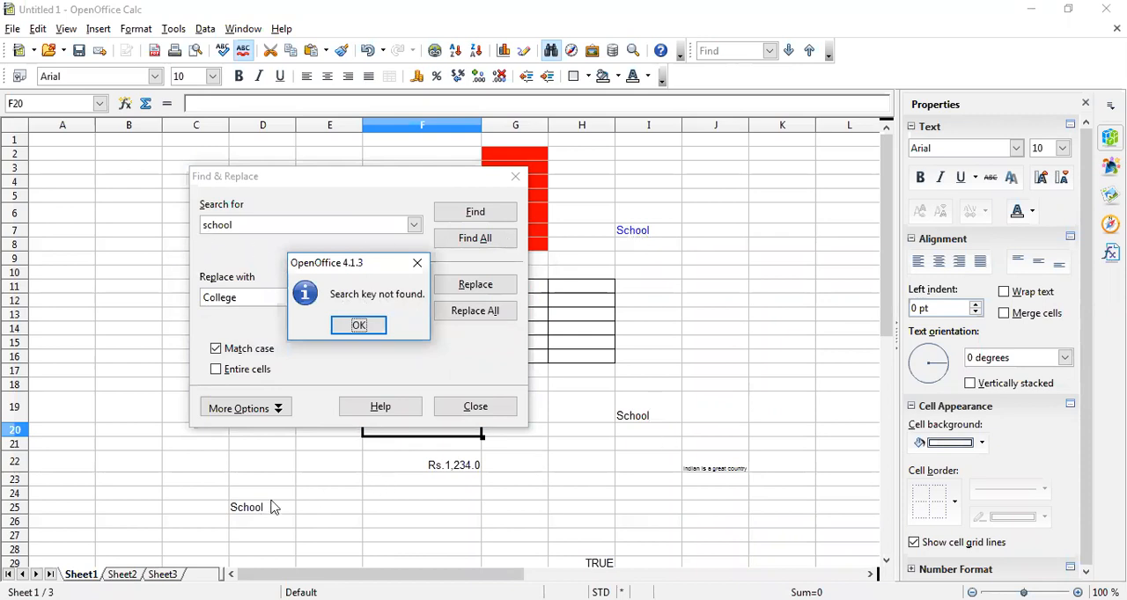
click(373, 327)
click(220, 350)
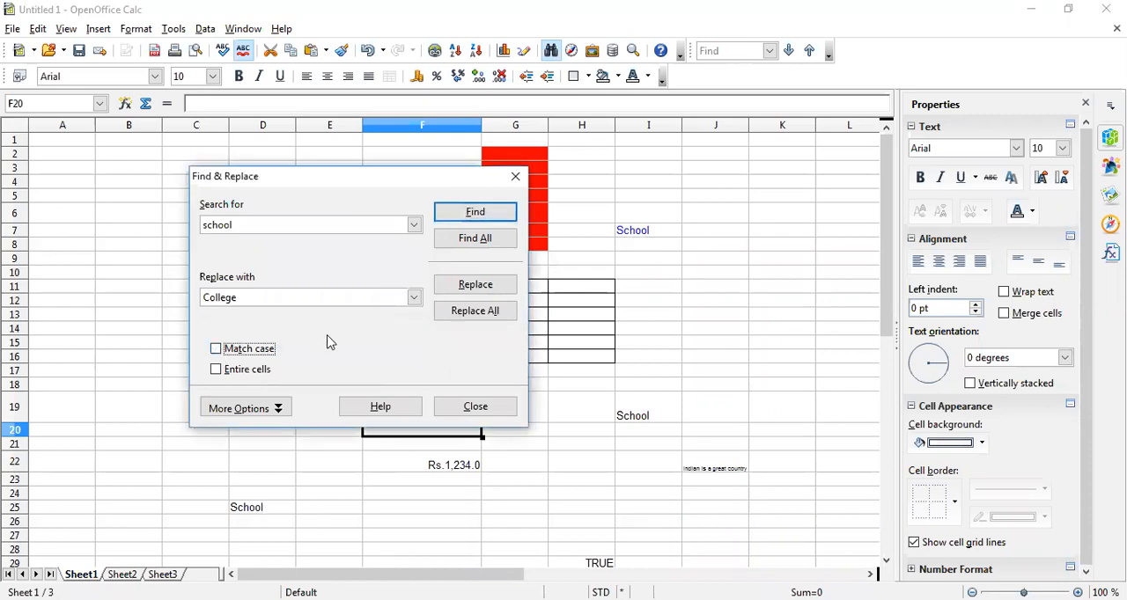
click(497, 408)
Switch to the textbook PDF in Adobe Reader and go to section 4.3.7 Deleting
click(536, 467)
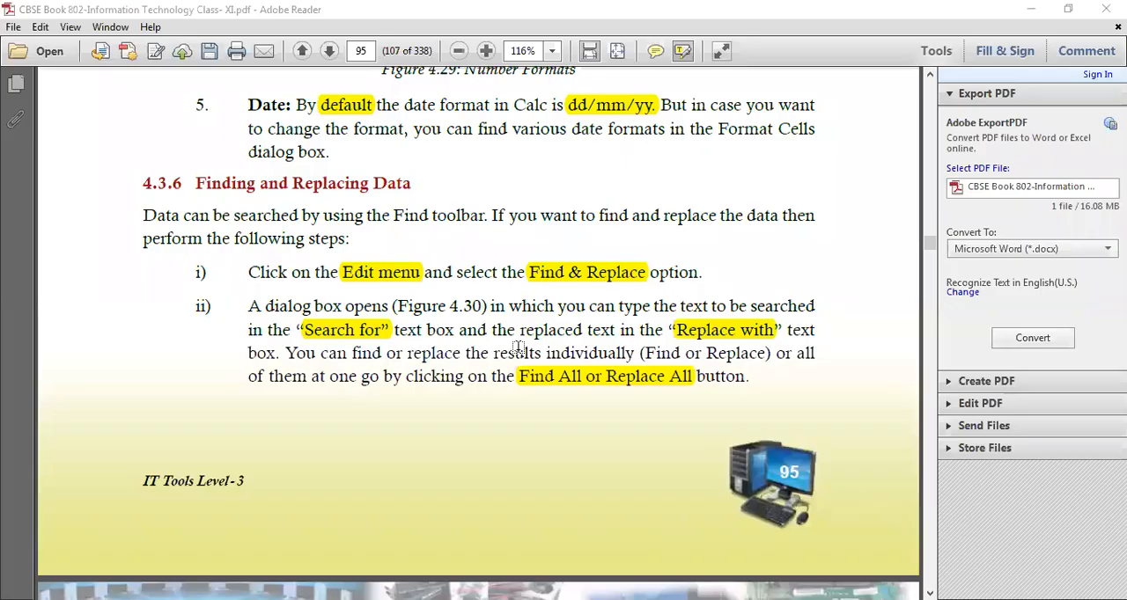
scroll(519, 348, down, 5)
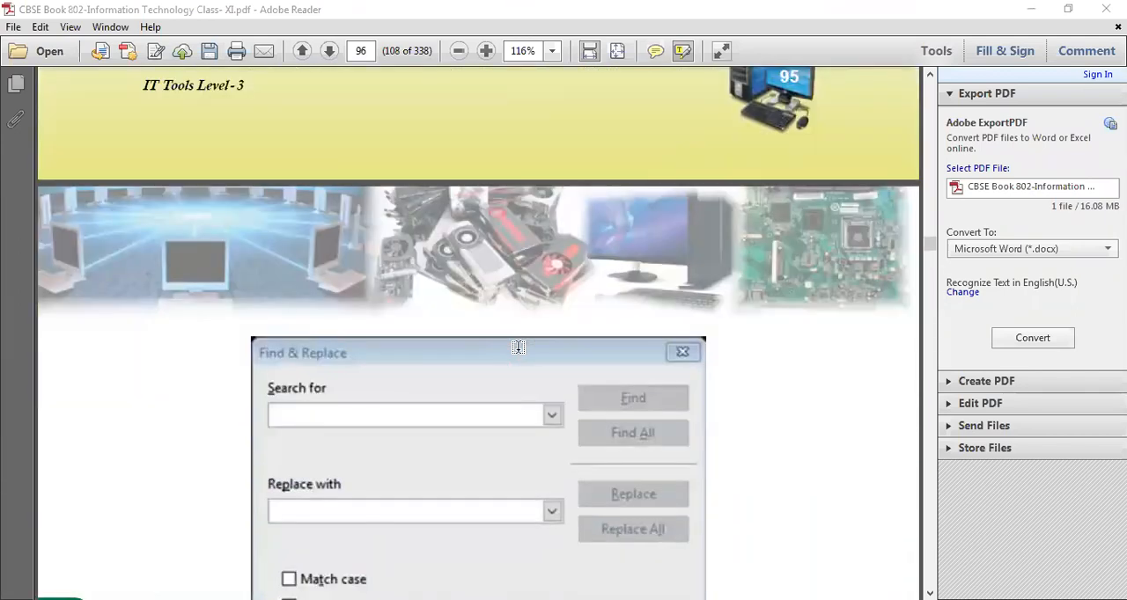
scroll(519, 348, down, 10)
scroll(519, 348, down, 1)
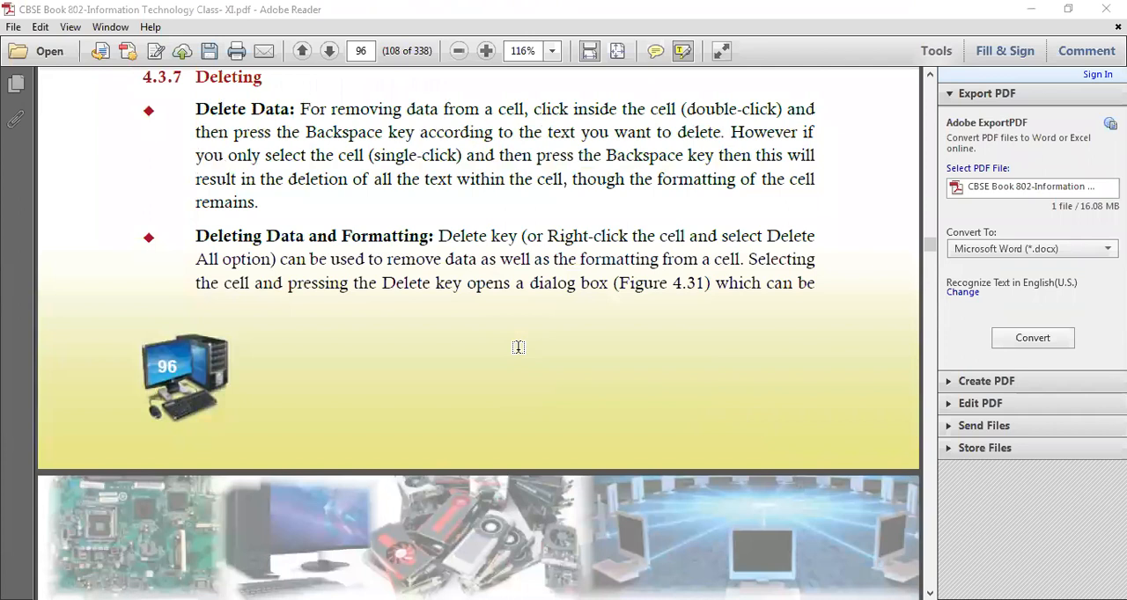
scroll(518, 348, up, 1)
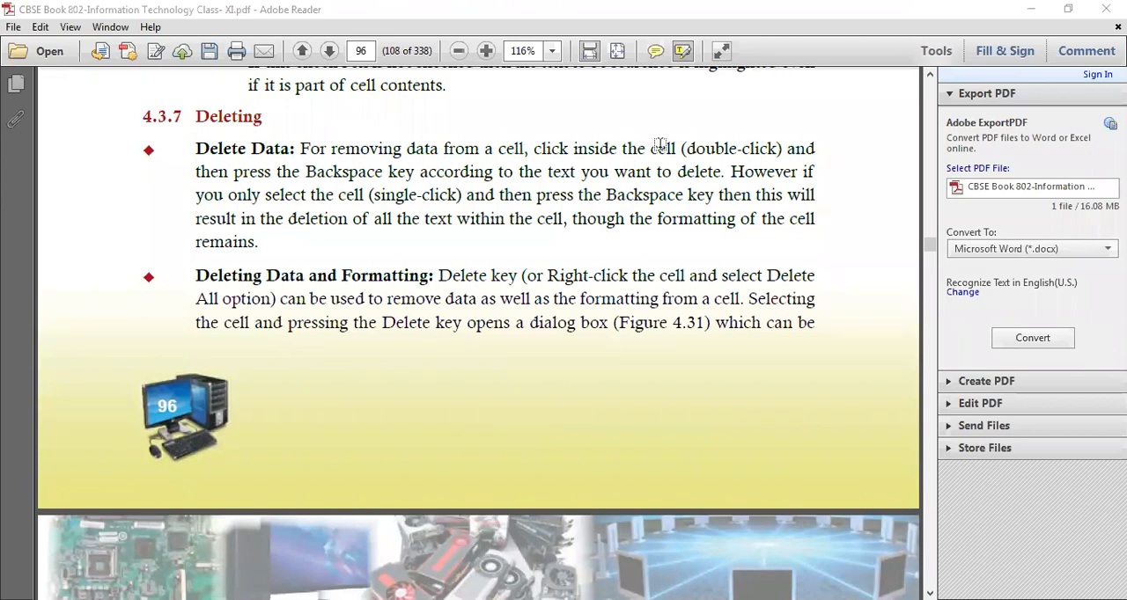
Highlight double-click, Backspace key, cell (single-click), Backspace and the text within the cell in the Delete Data paragraph
mouse_move(692, 148)
mouse_down()
mouse_move(763, 148)
mouse_move(750, 158)
mouse_up()
drag(304, 172, 420, 172)
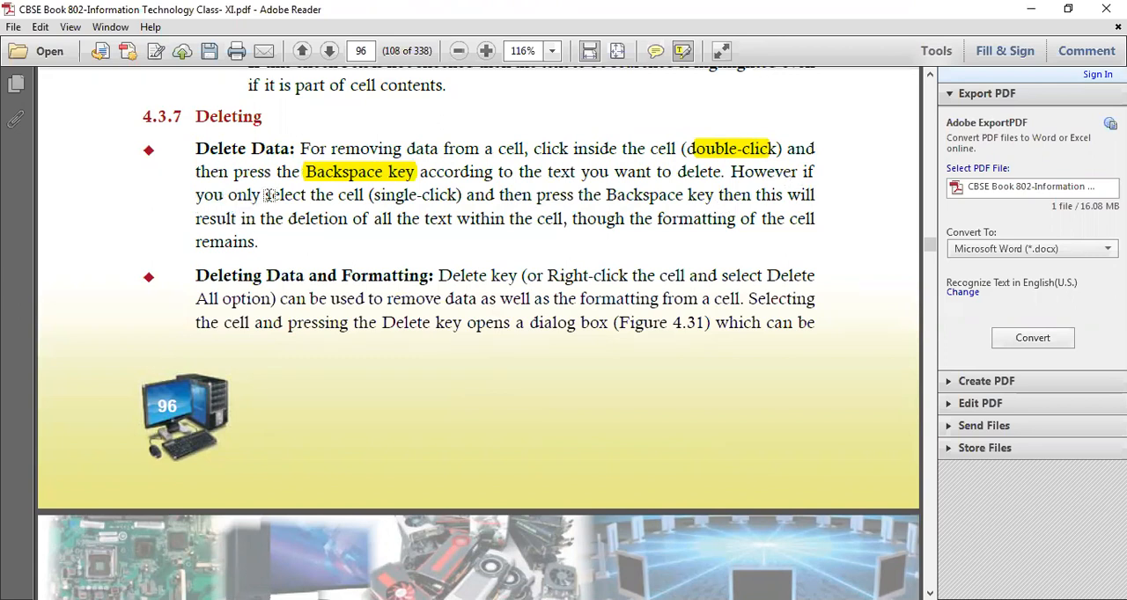
drag(339, 195, 463, 196)
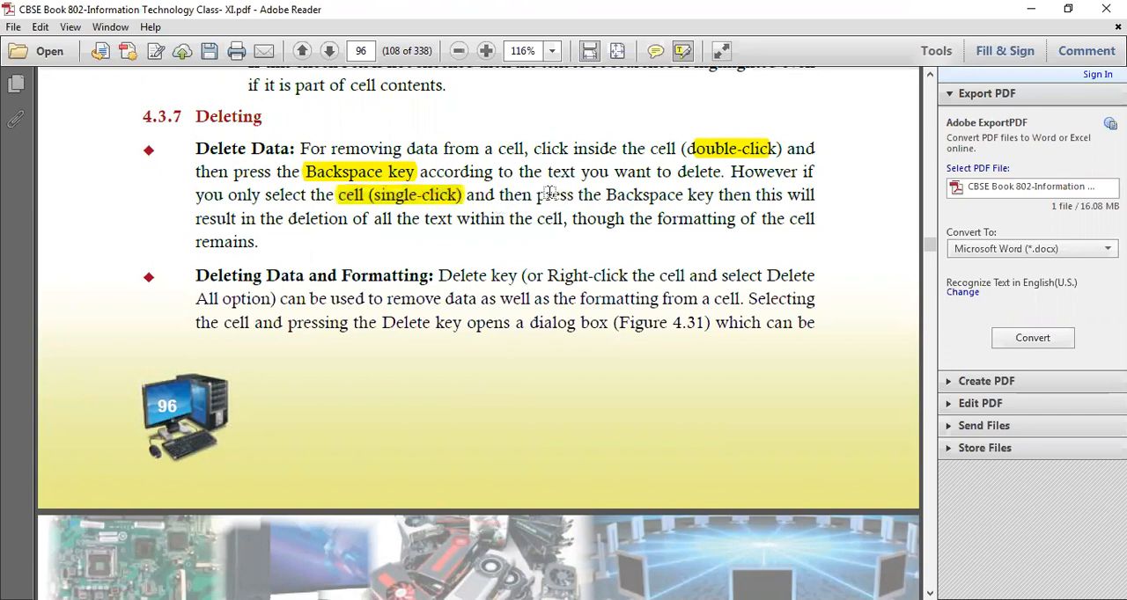
drag(605, 194, 685, 194)
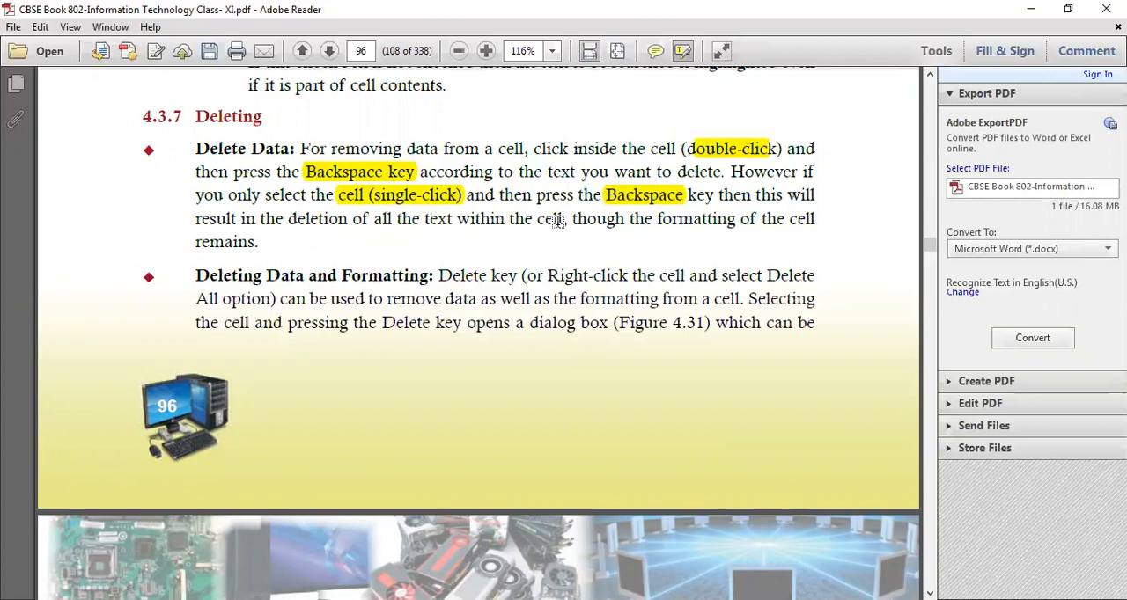
drag(562, 219, 397, 220)
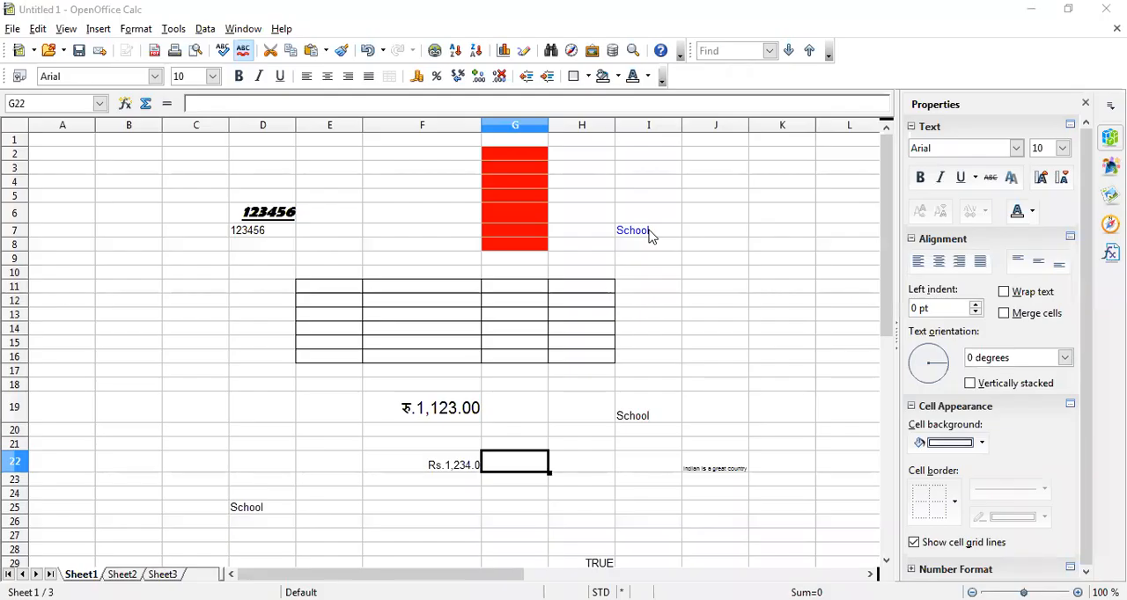
Switch back to the Calc spreadsheet and edit the contents of cell I7, shortening the text to Sc
click(649, 232)
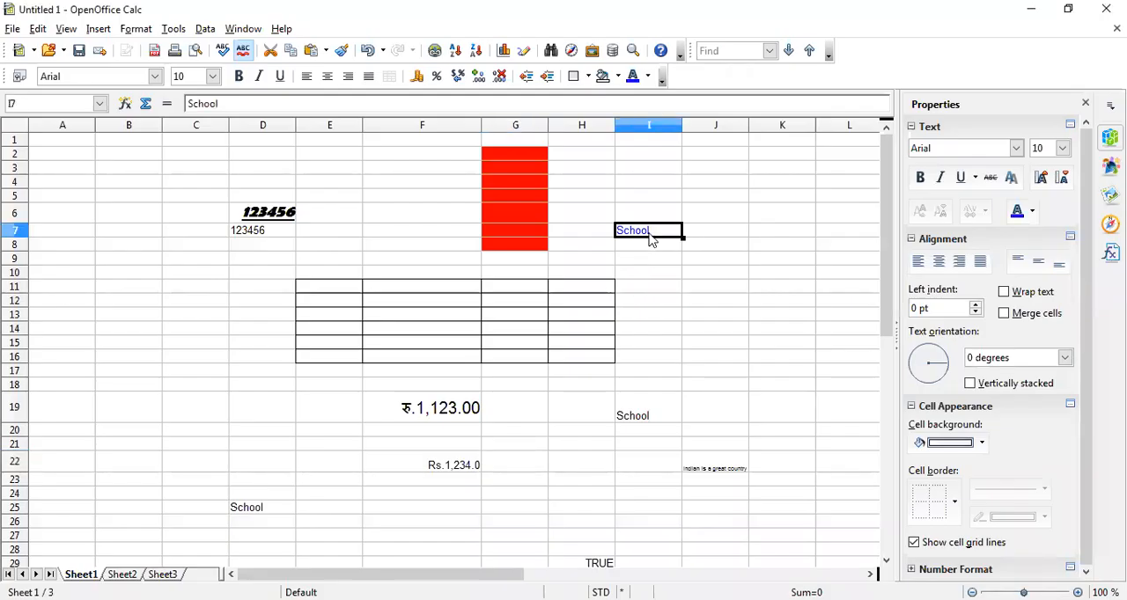
double_click(658, 230)
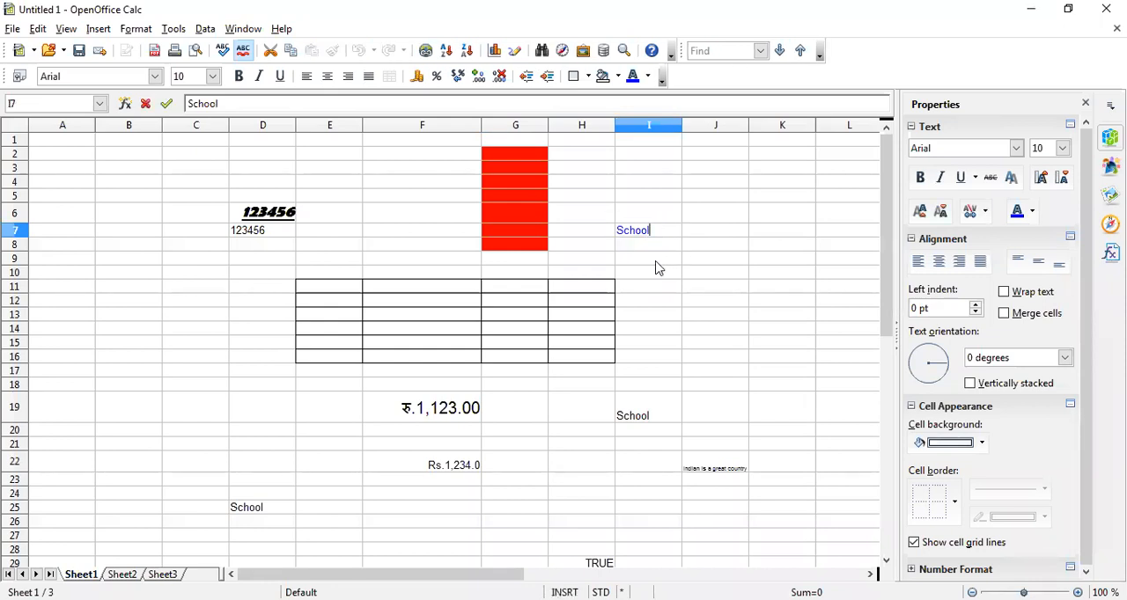
key(BackSpace)
key(BackSpace)
text(choooooo)
key(BackSpace)
key(BackSpace)
key(BackSpace)
key(BackSpace)
key(BackSpace)
key(BackSpace)
key(Return)
Delete the entire contents of cell I7 and leave the cell
click(628, 236)
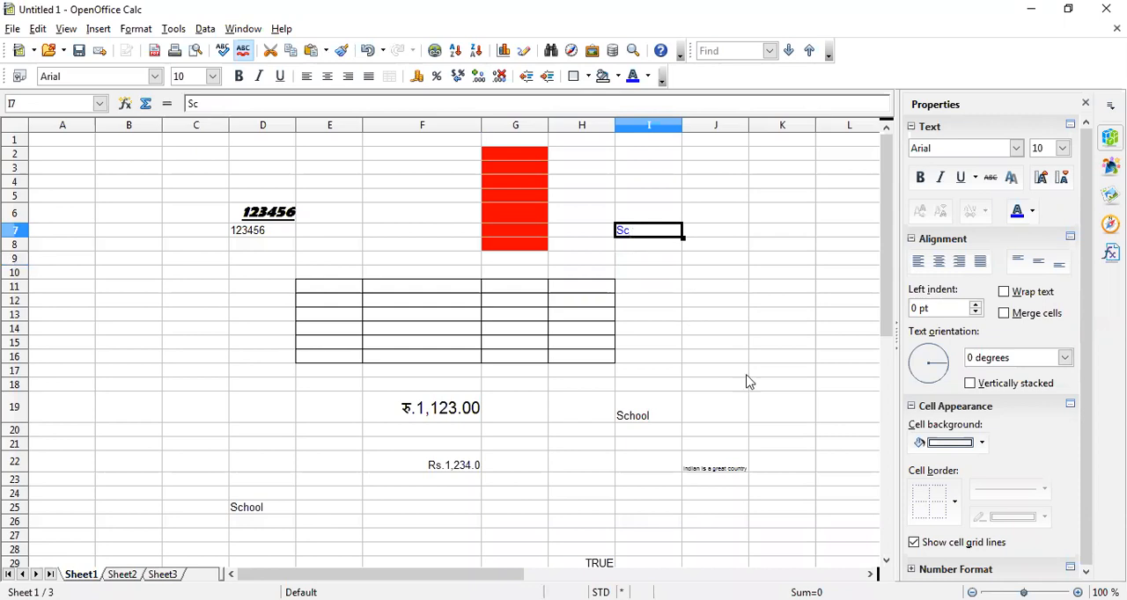
key(Delete)
click(661, 408)
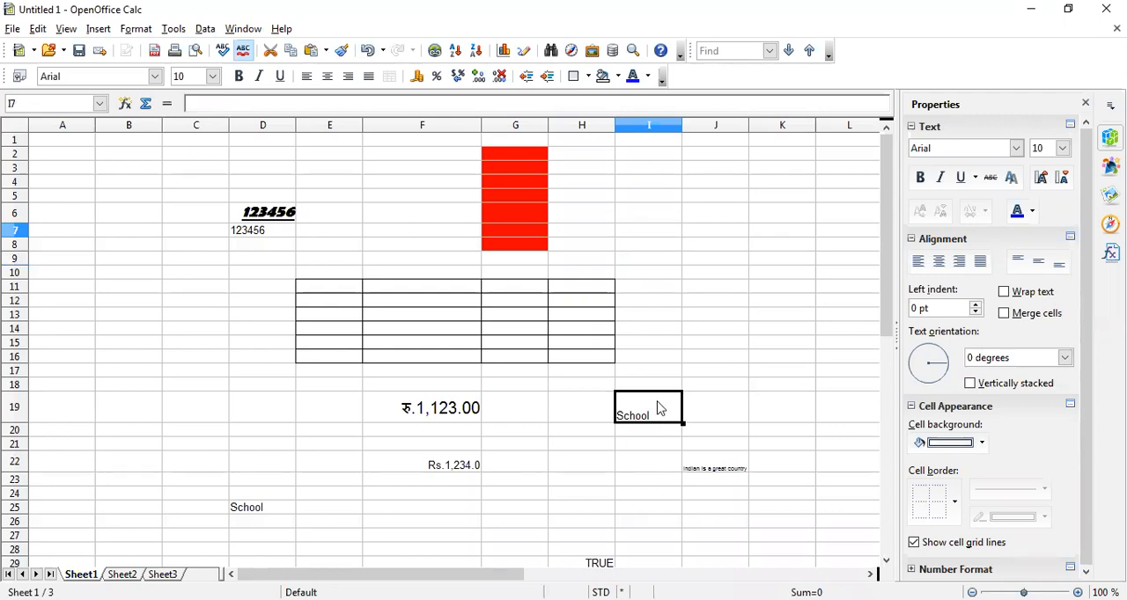
click(670, 216)
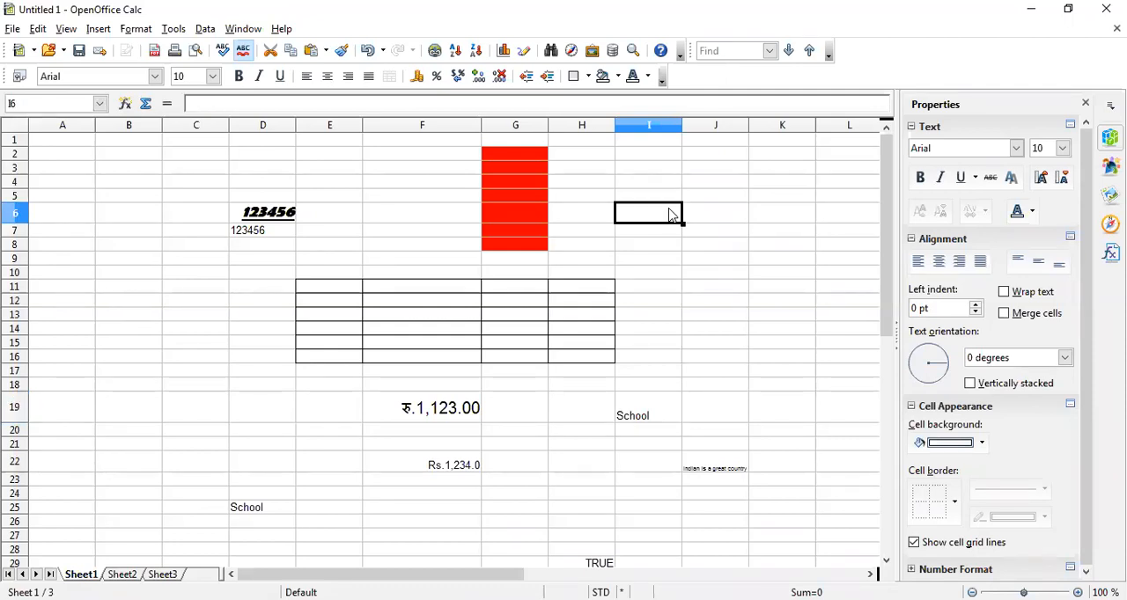
Edit the contents of cell I19, shortening the text to Sc
double_click(660, 405)
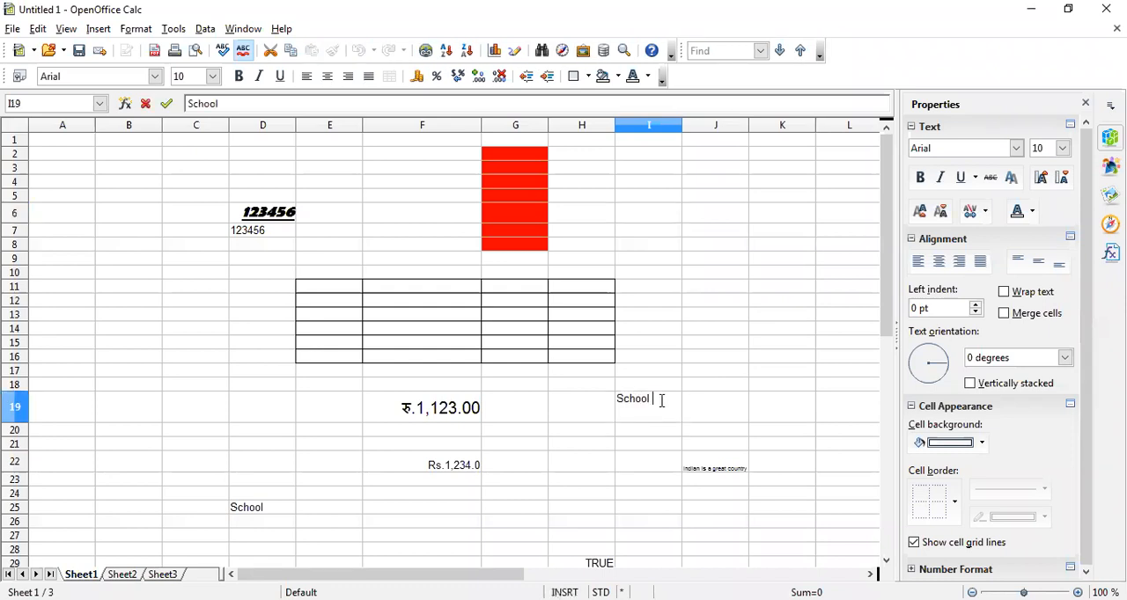
key(BackSpace)
key(BackSpace)
key(Return)
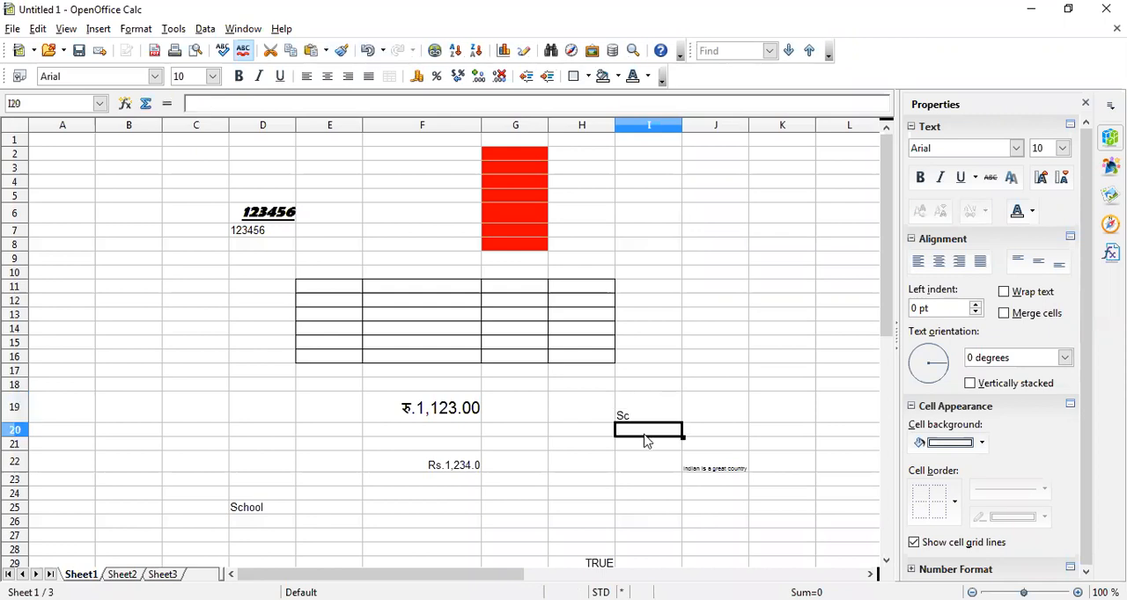
click(644, 419)
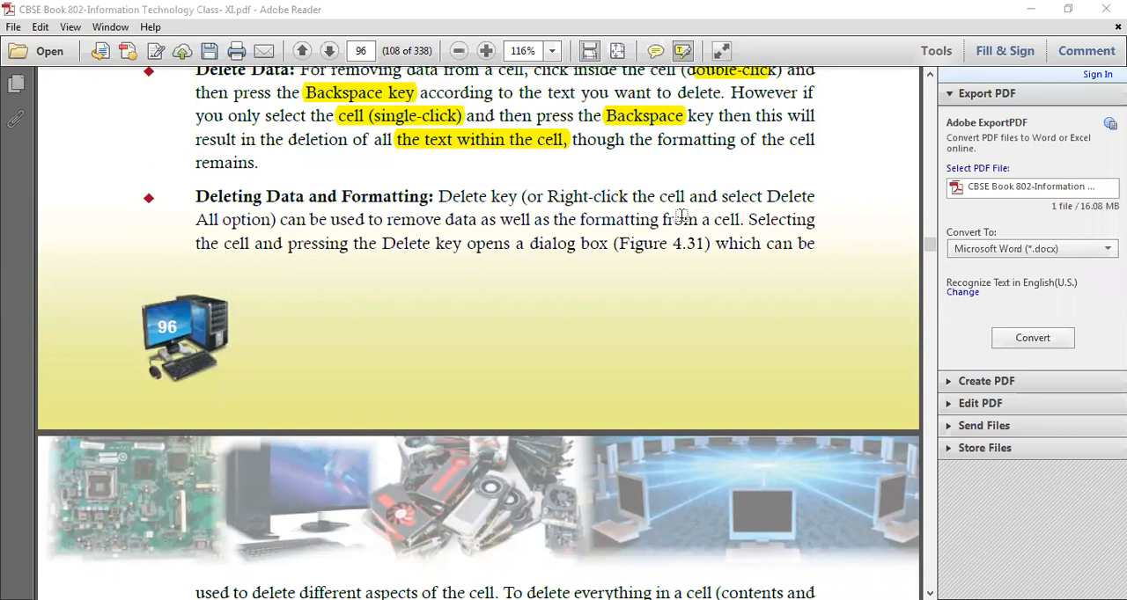
Switch to the textbook PDF and highlight Delete key, Right-click, Delete, remove data as and formatting from a cell in the Deleting Data and Formatting paragraph
drag(437, 196, 627, 196)
double_click(791, 197)
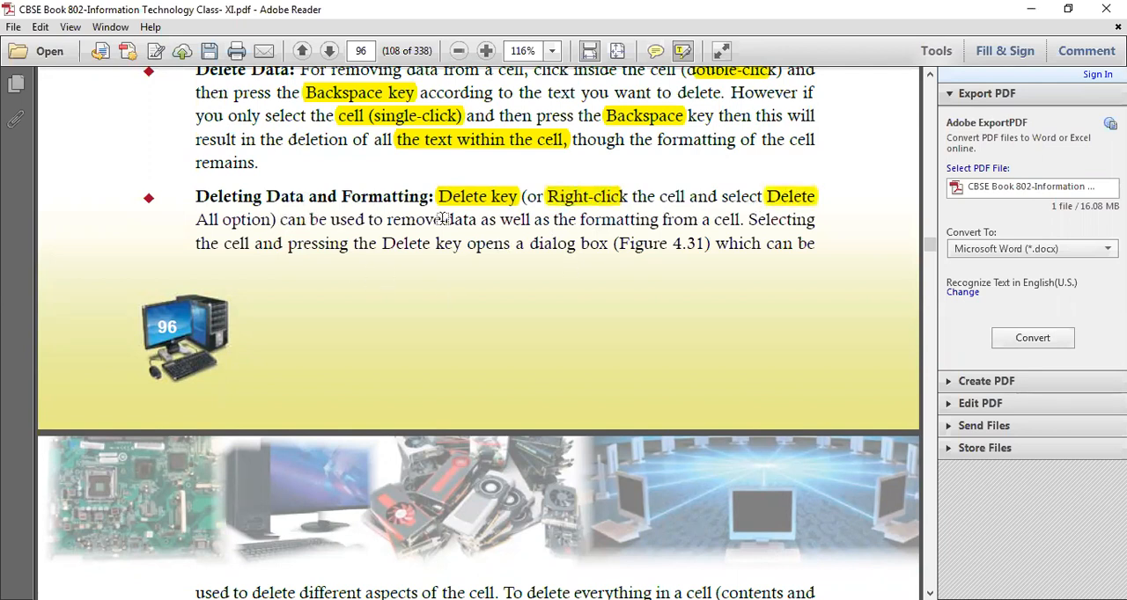
drag(387, 222, 482, 225)
drag(613, 225, 731, 224)
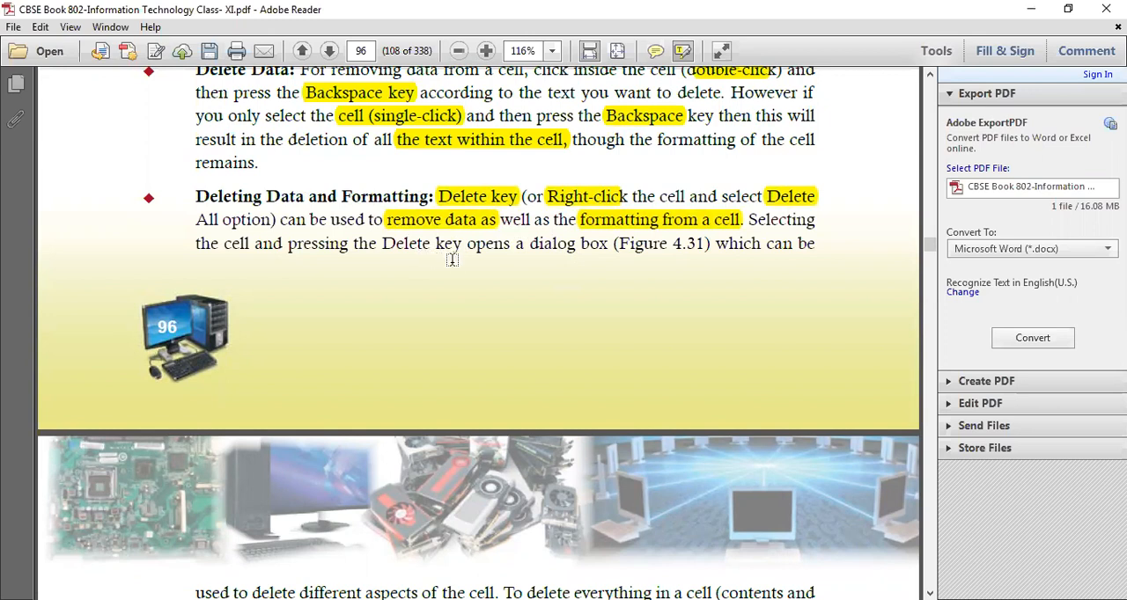
scroll(452, 260, down, 10)
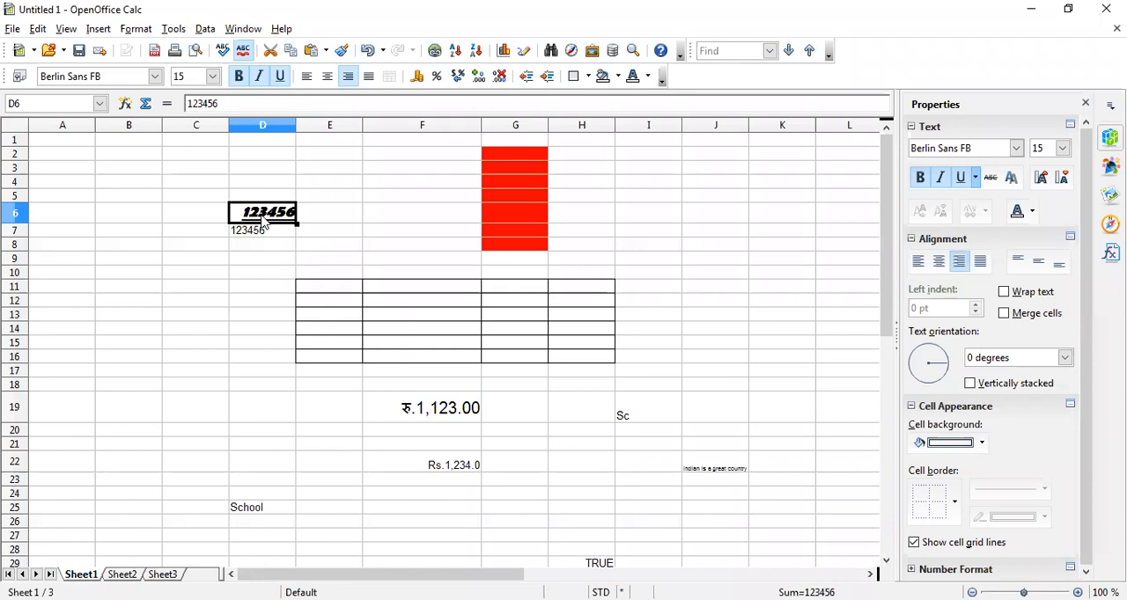
Switch back to the Calc spreadsheet and delete the contents and formatting of cell D6 with the Delete all option
key(BackSpace)
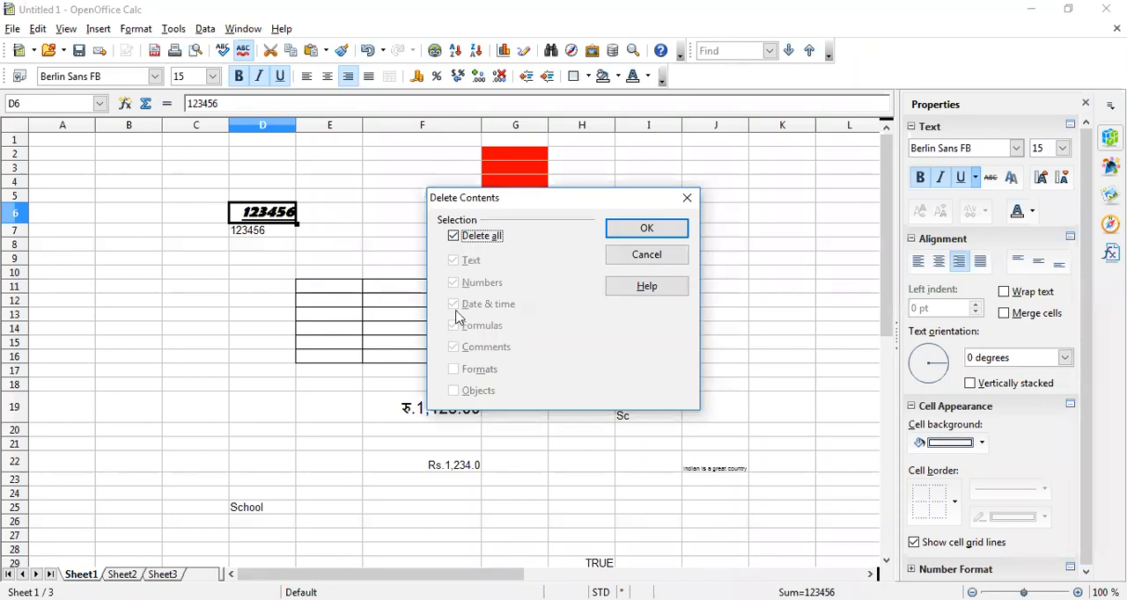
click(647, 230)
click(255, 224)
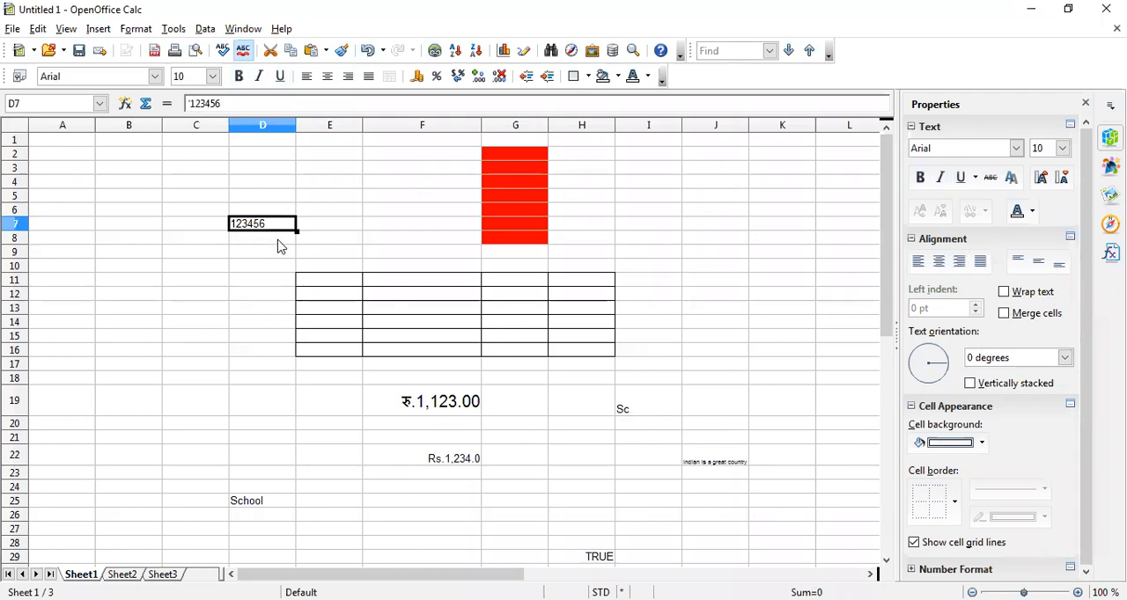
key(Delete)
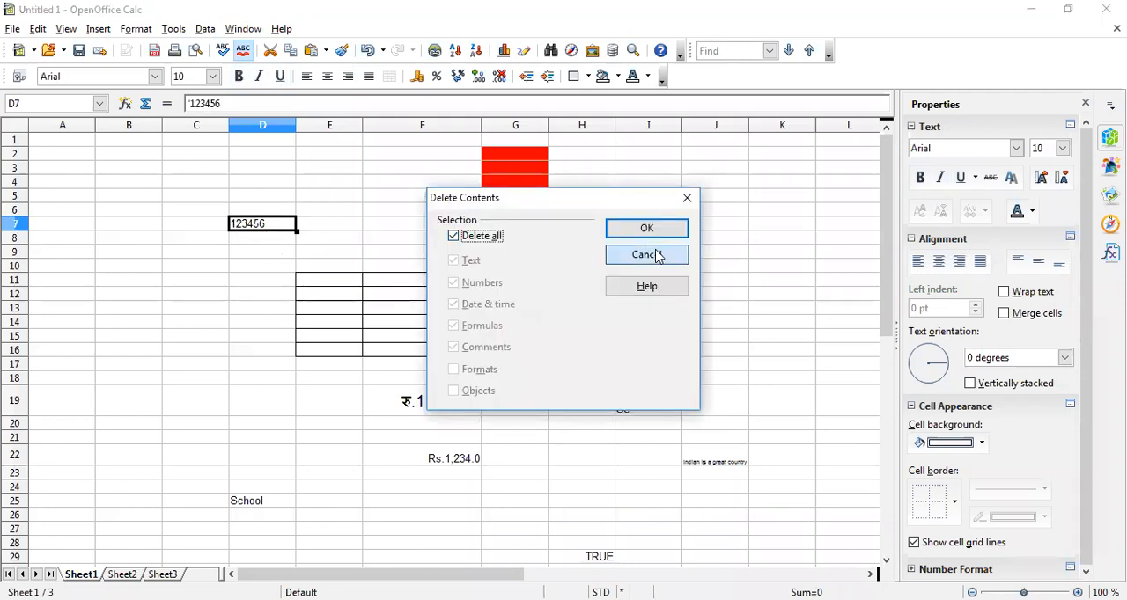
click(656, 255)
click(270, 234)
click(266, 224)
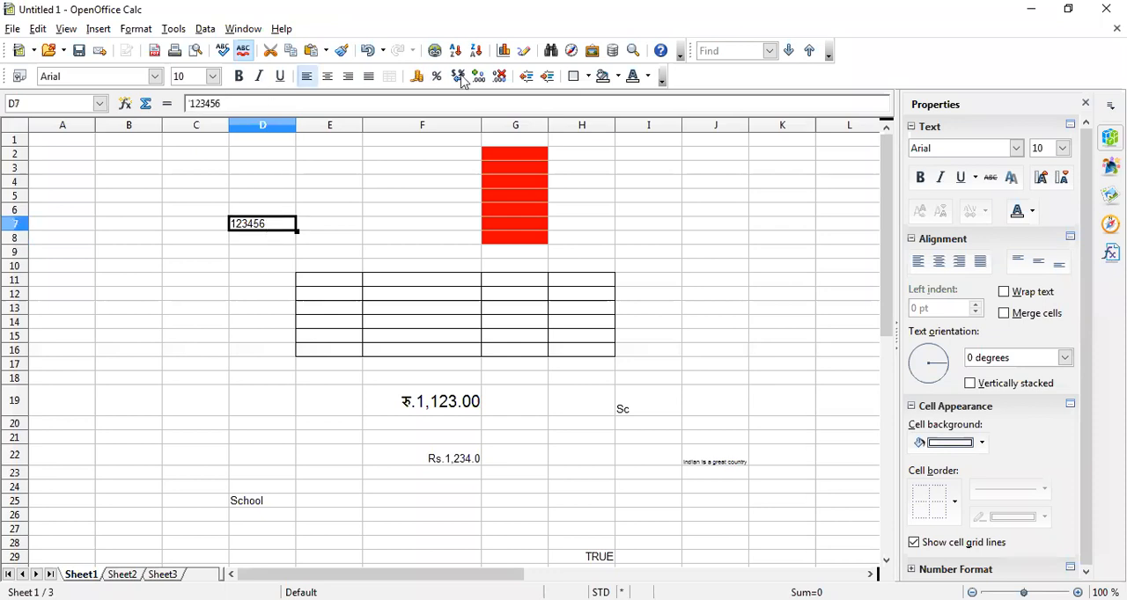
Make the text in cell D7 bold
click(212, 77)
key(Escape)
click(237, 77)
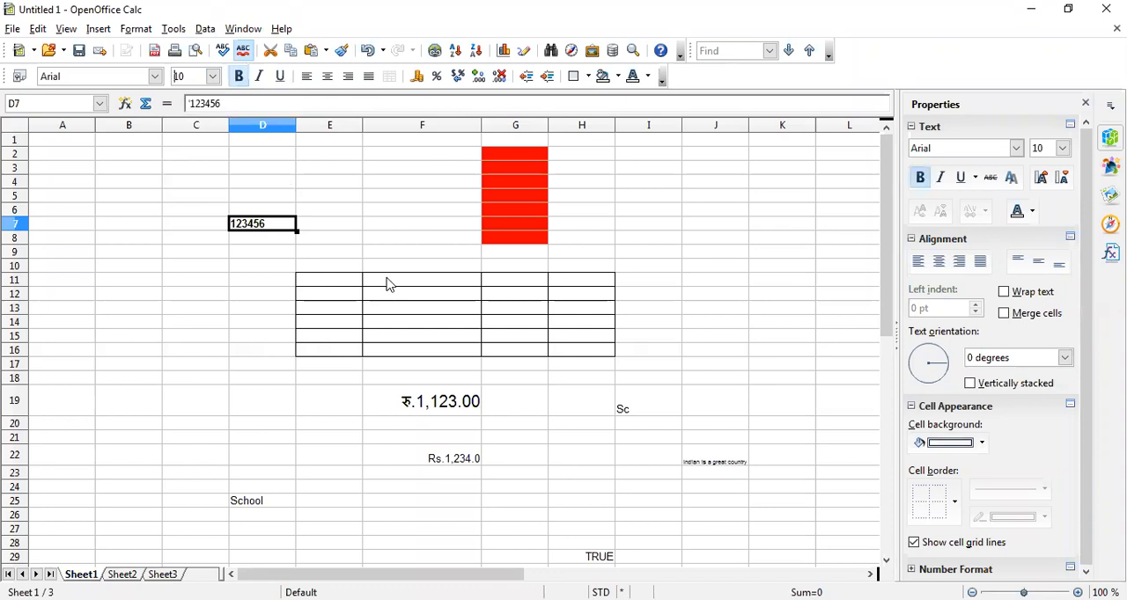
right_click(283, 228)
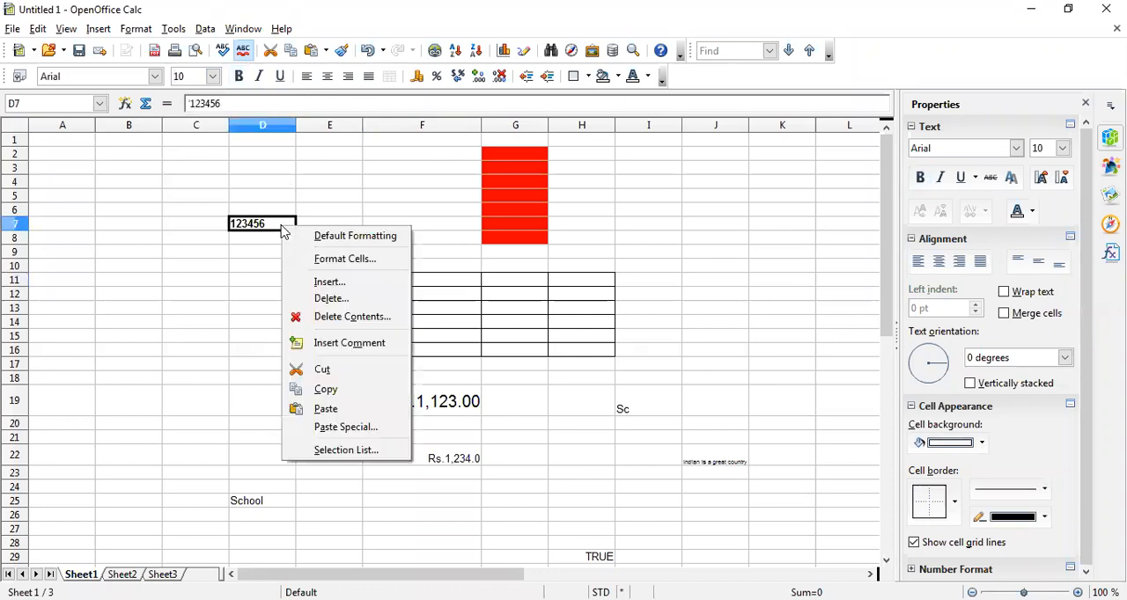
click(332, 299)
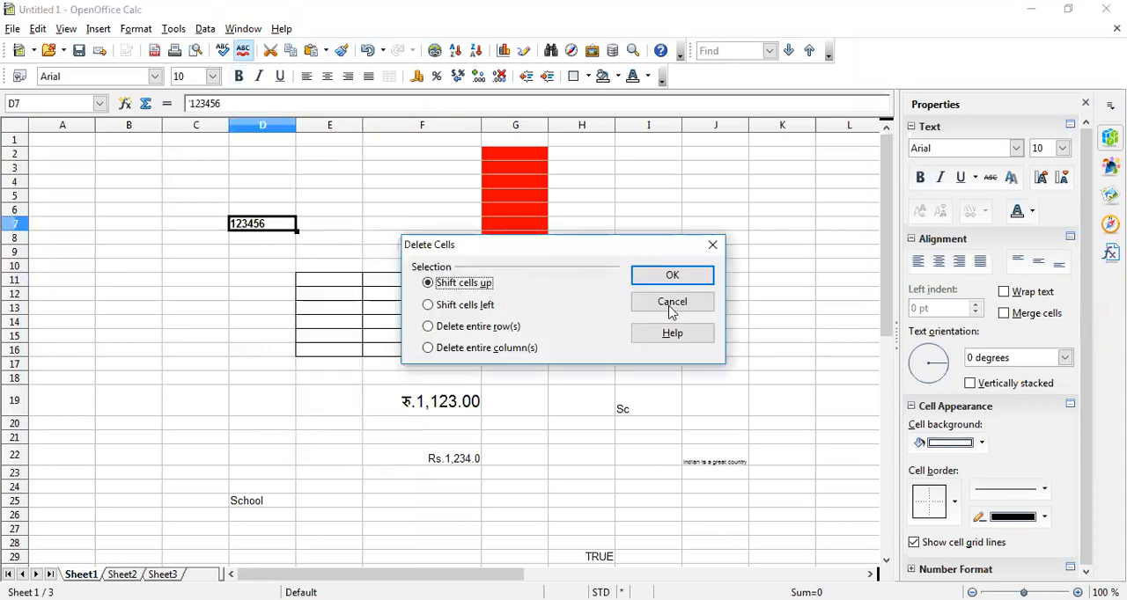
key(Escape)
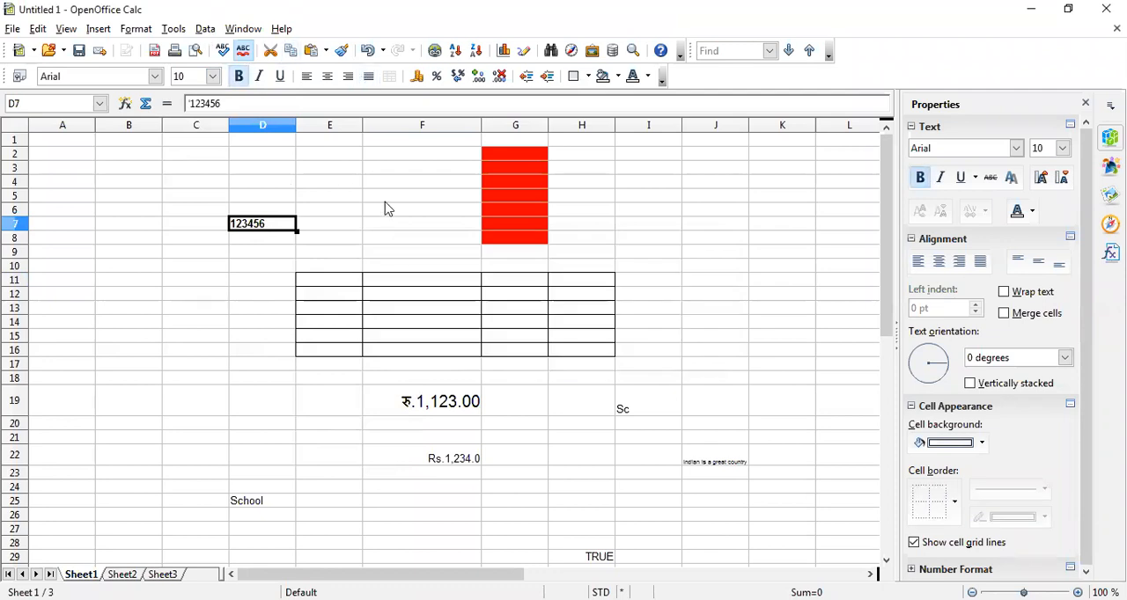
key(BackSpace)
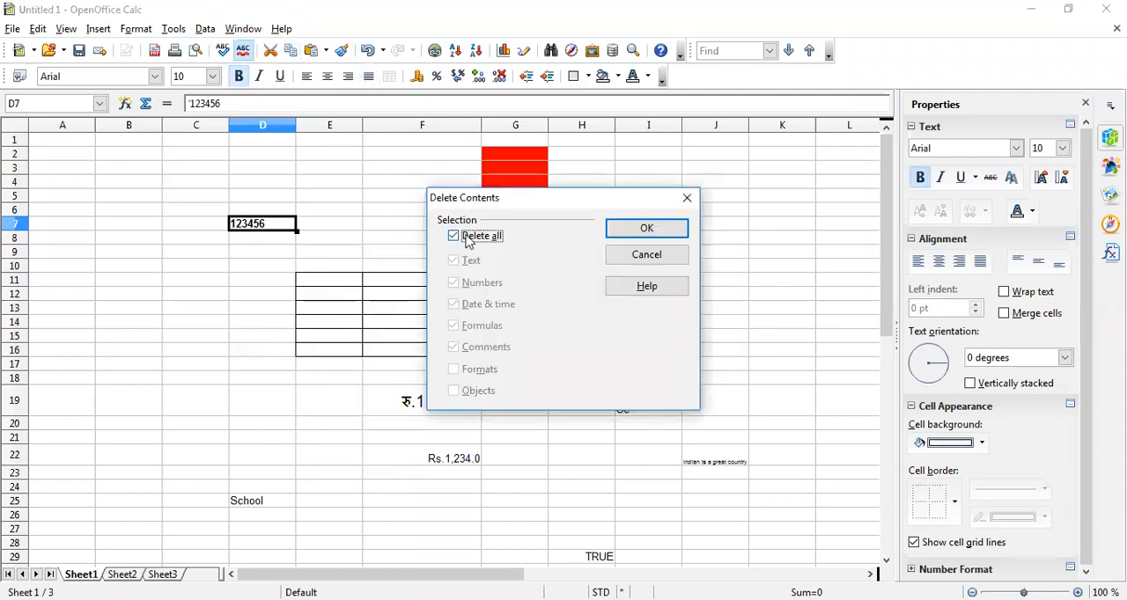
click(660, 254)
Delete only the formats of the red cell G5, excluding text, numbers, date & time, formulas and comments
click(534, 198)
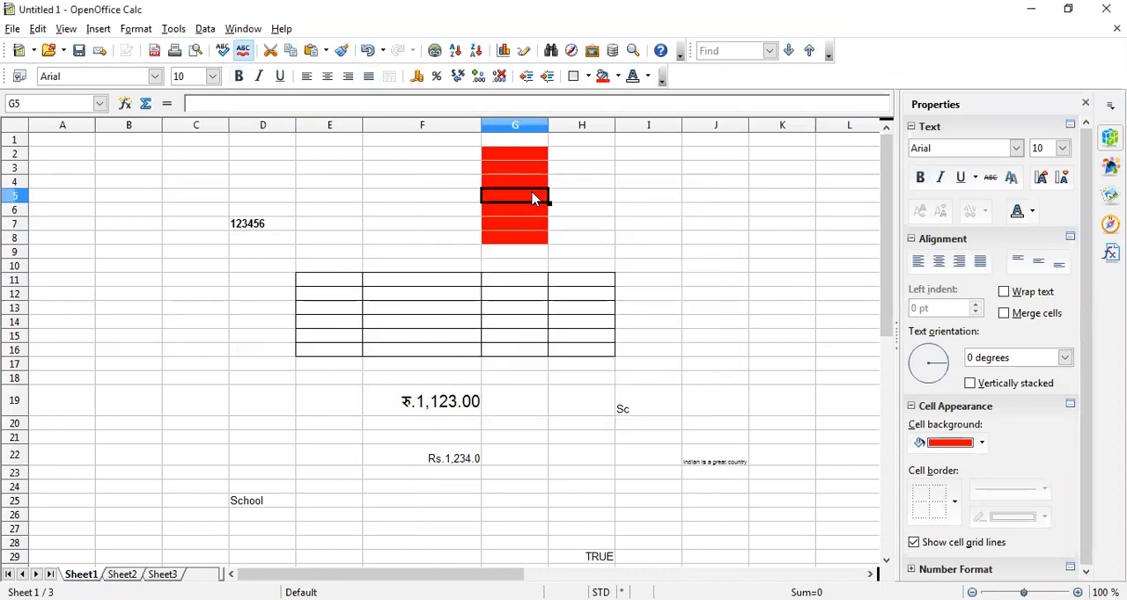
key(BackSpace)
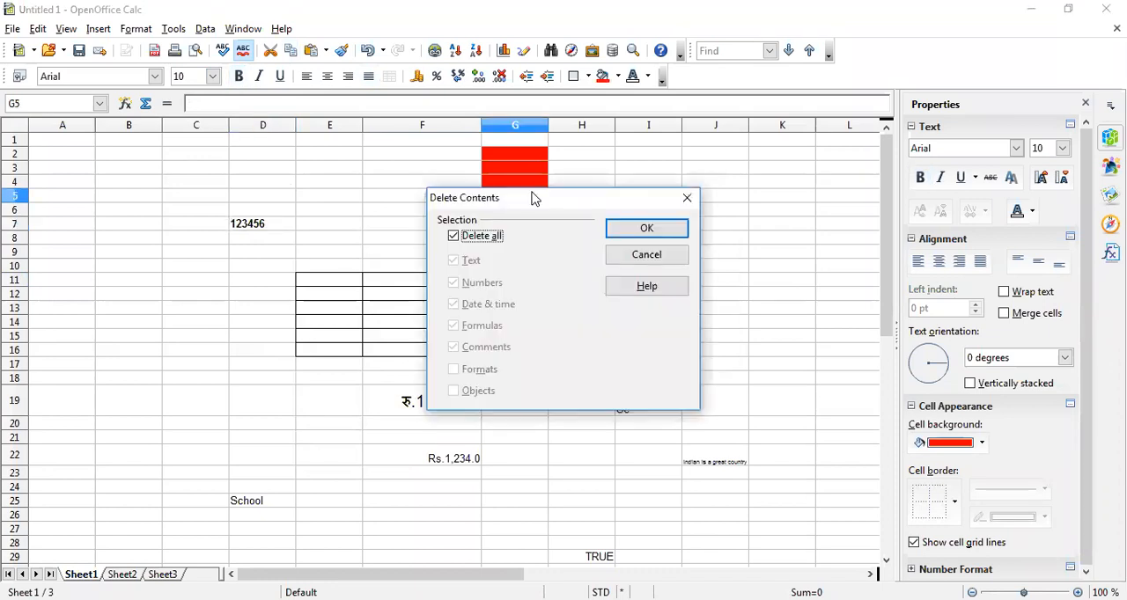
click(457, 238)
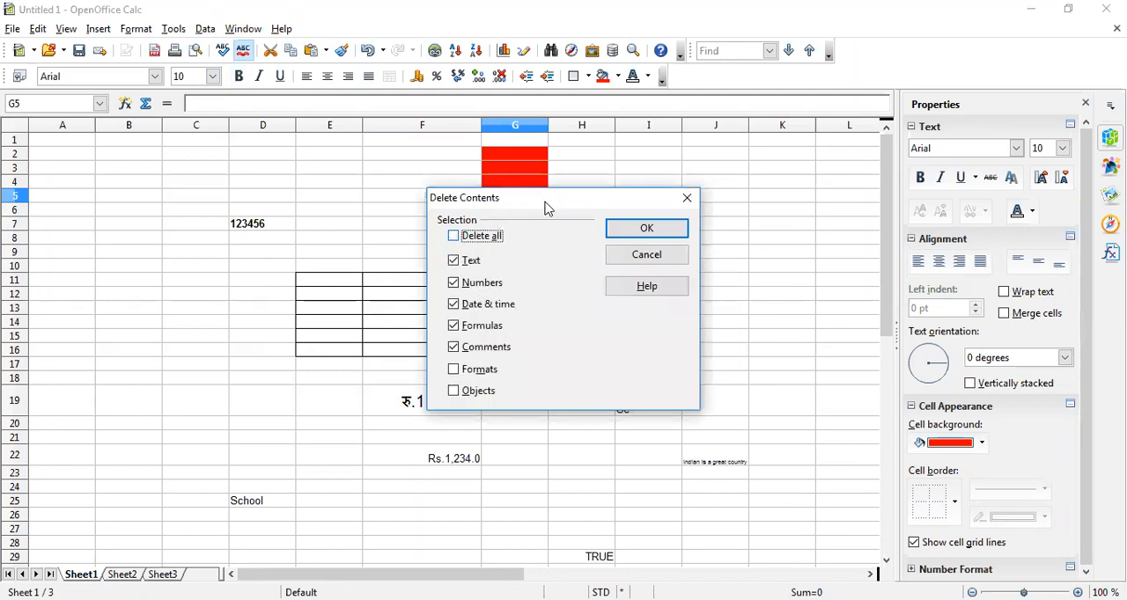
drag(528, 201, 530, 289)
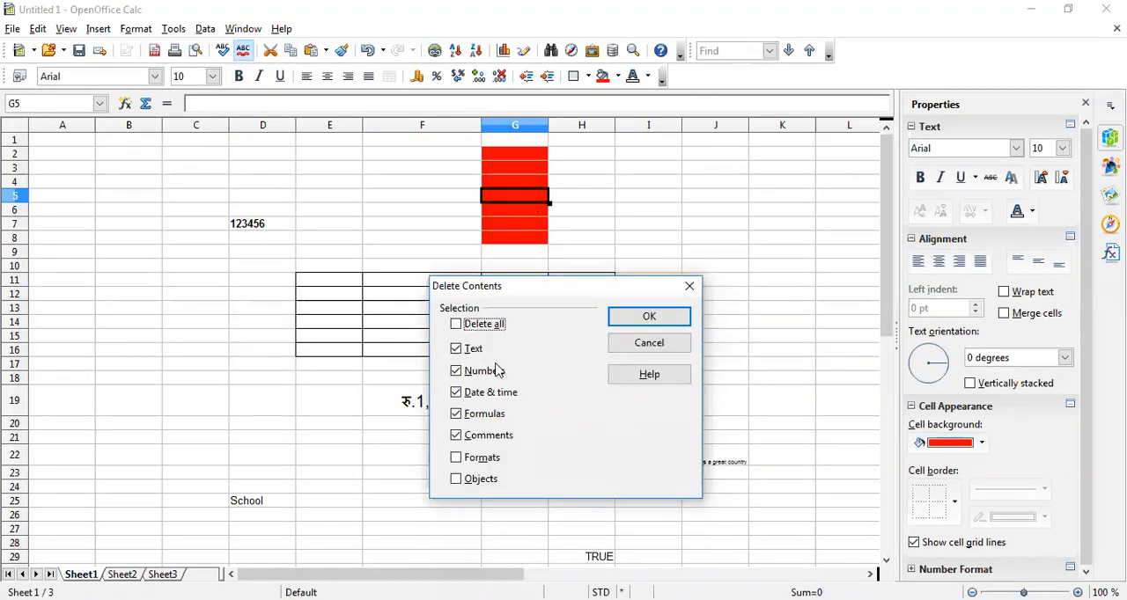
click(456, 458)
click(456, 435)
click(456, 415)
click(456, 393)
click(456, 371)
click(456, 349)
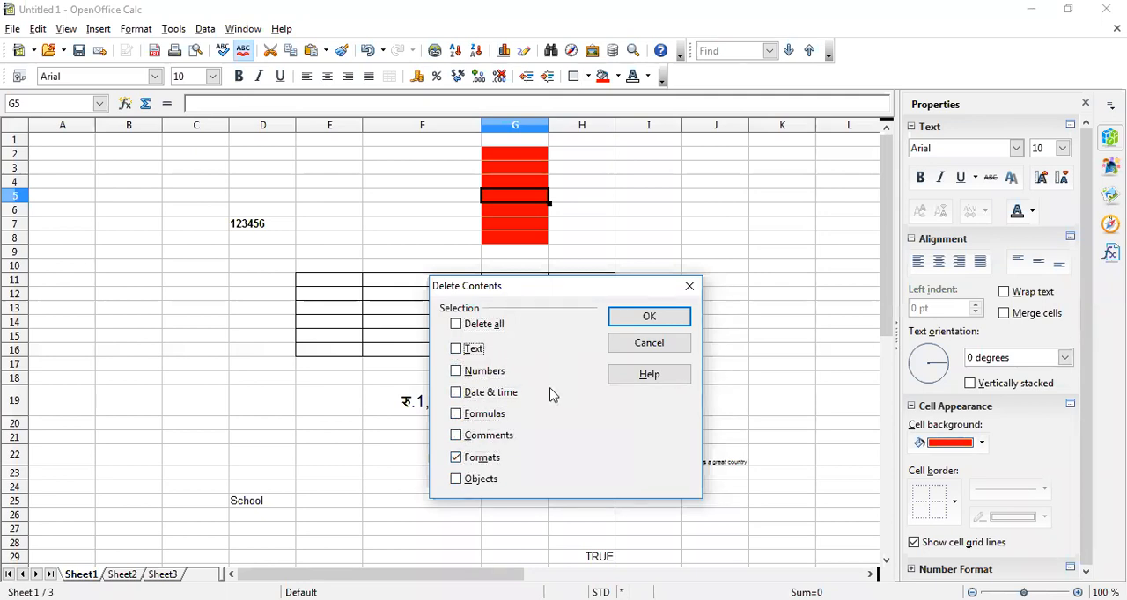
click(652, 318)
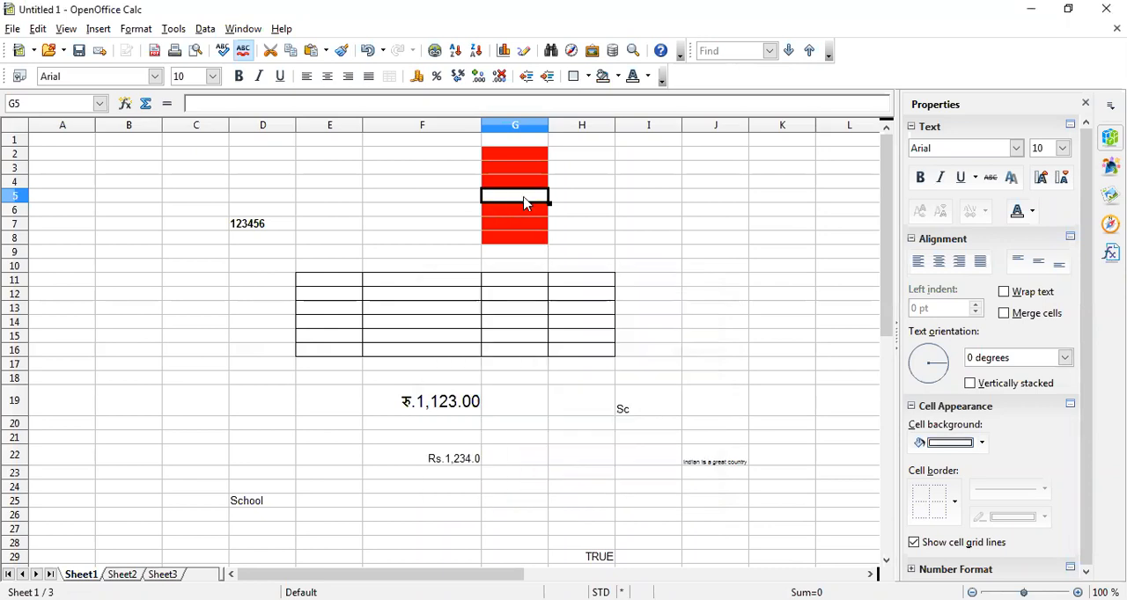
Fill cell D7 with a magenta background and keep it selected
click(251, 225)
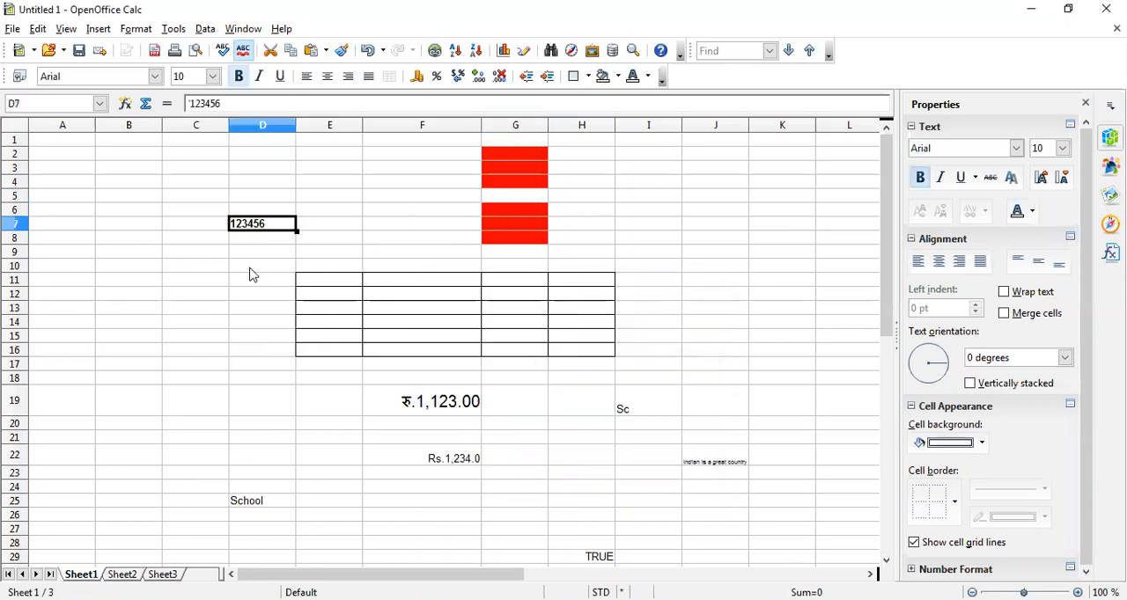
click(620, 79)
click(657, 188)
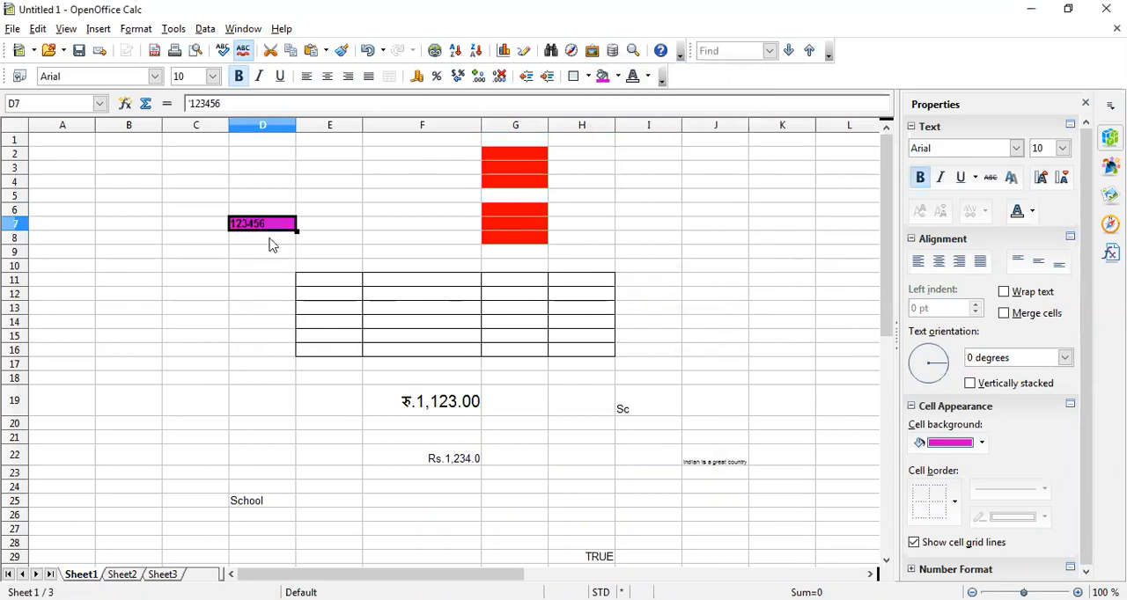
click(269, 248)
click(270, 232)
Delete only the formats of cell D7, leaving Delete all off
key(Delete)
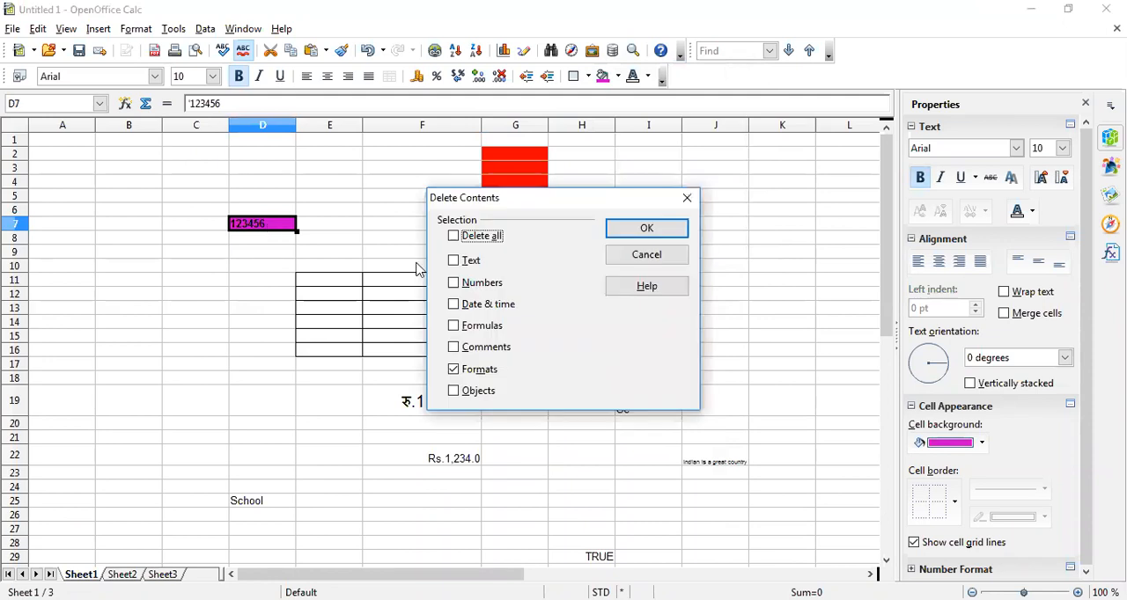
click(455, 236)
click(454, 237)
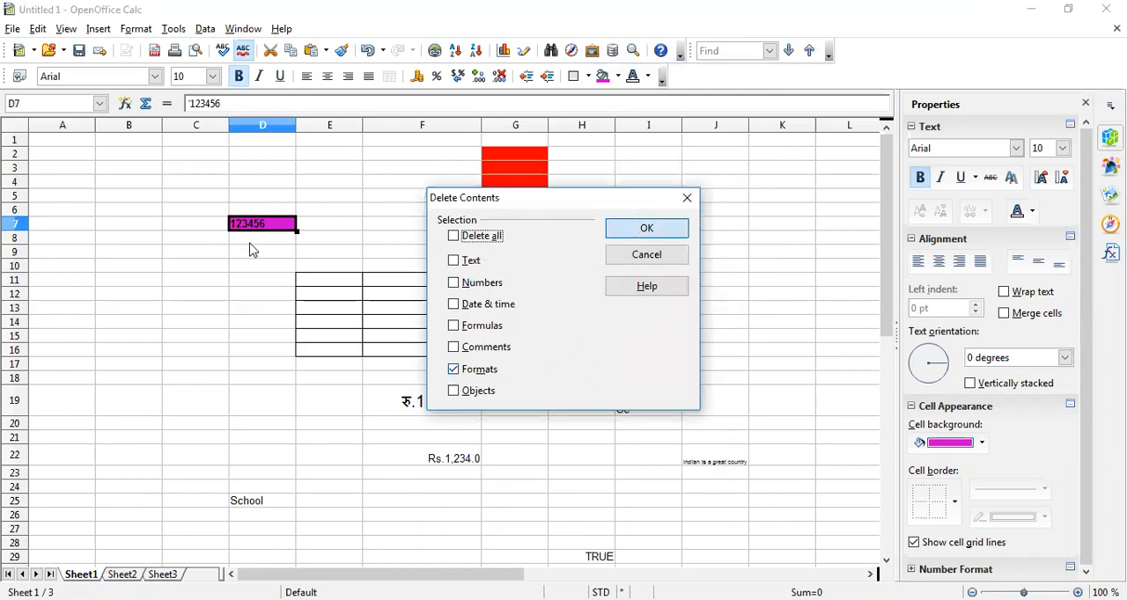
key(Return)
key(Return)
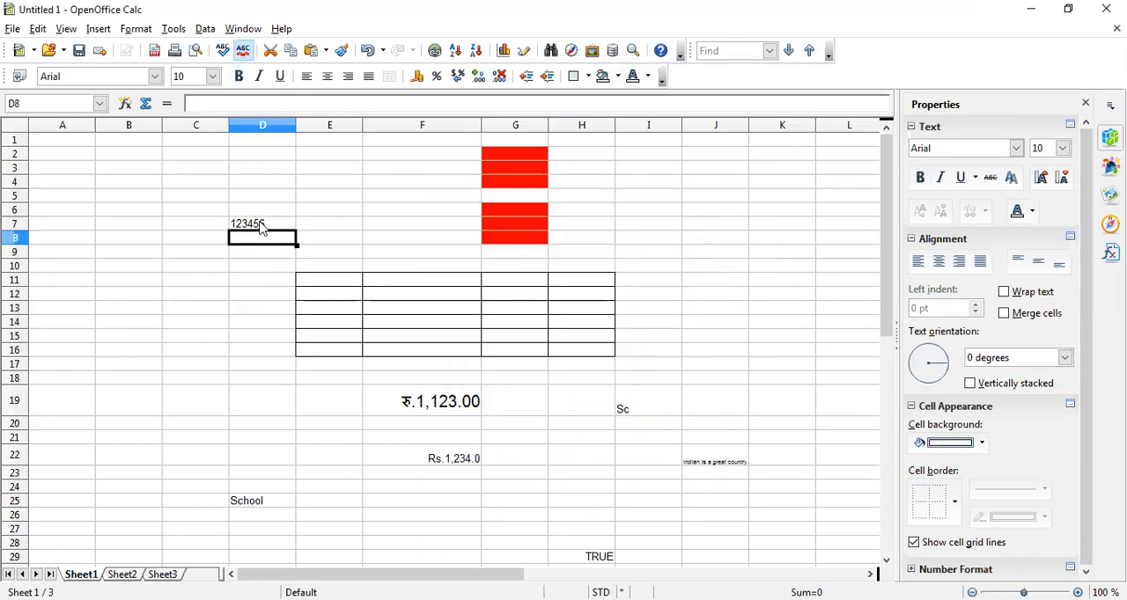
Try to delete the contents of cell D7 with the Numbers and Formats options
click(262, 228)
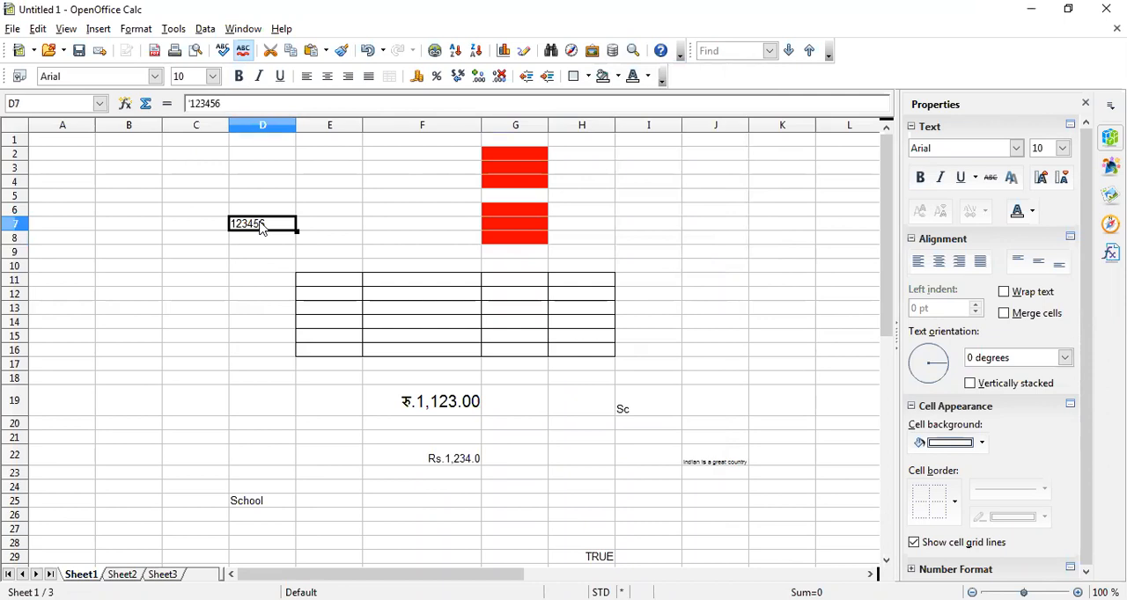
key(BackSpace)
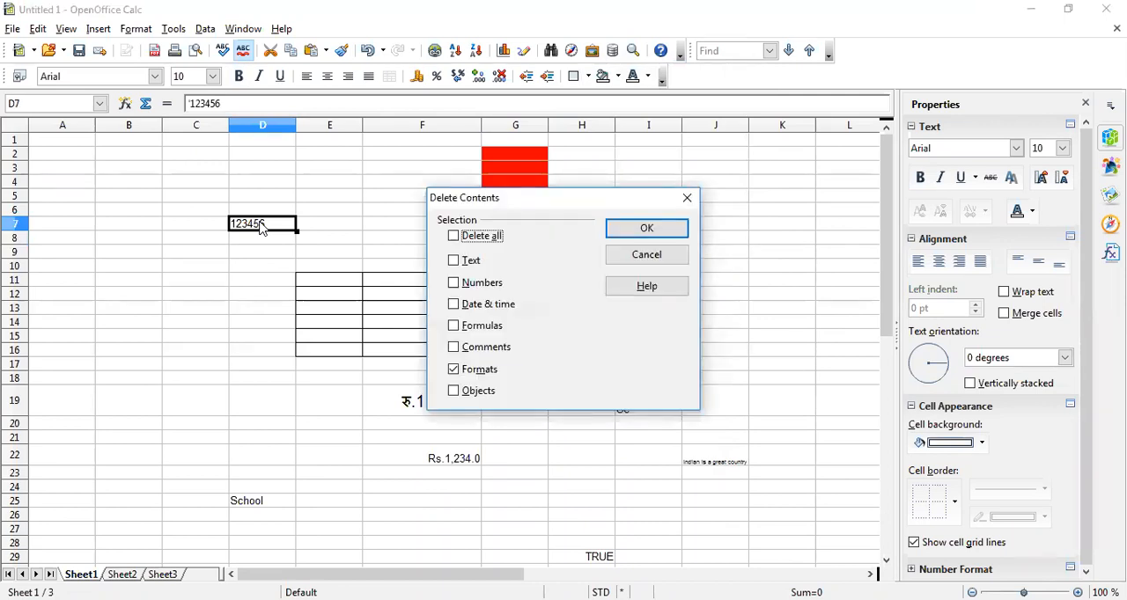
click(455, 283)
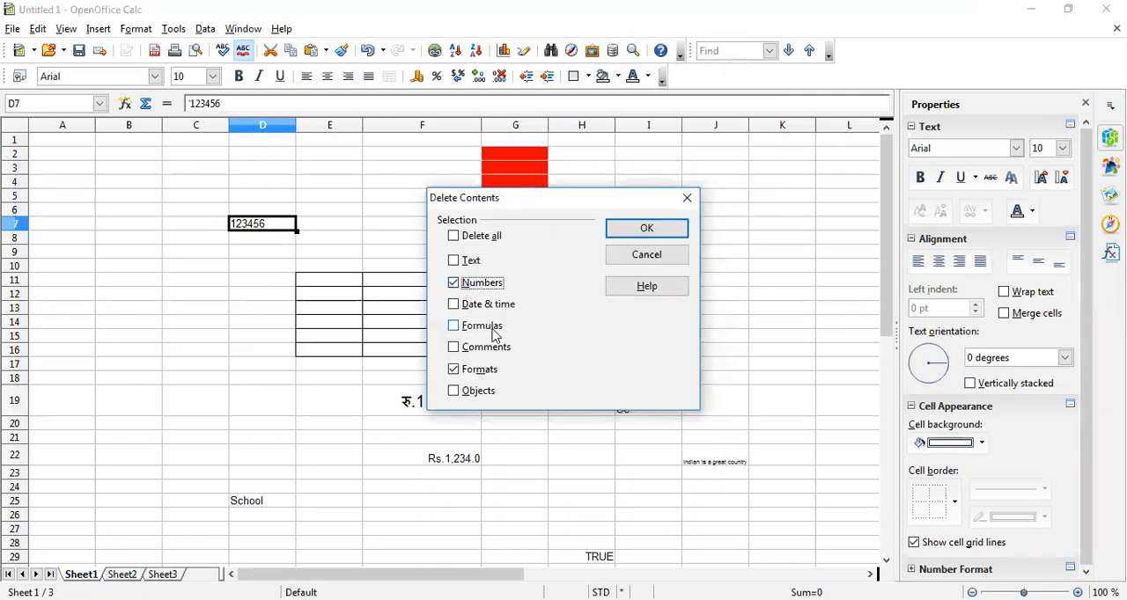
click(647, 231)
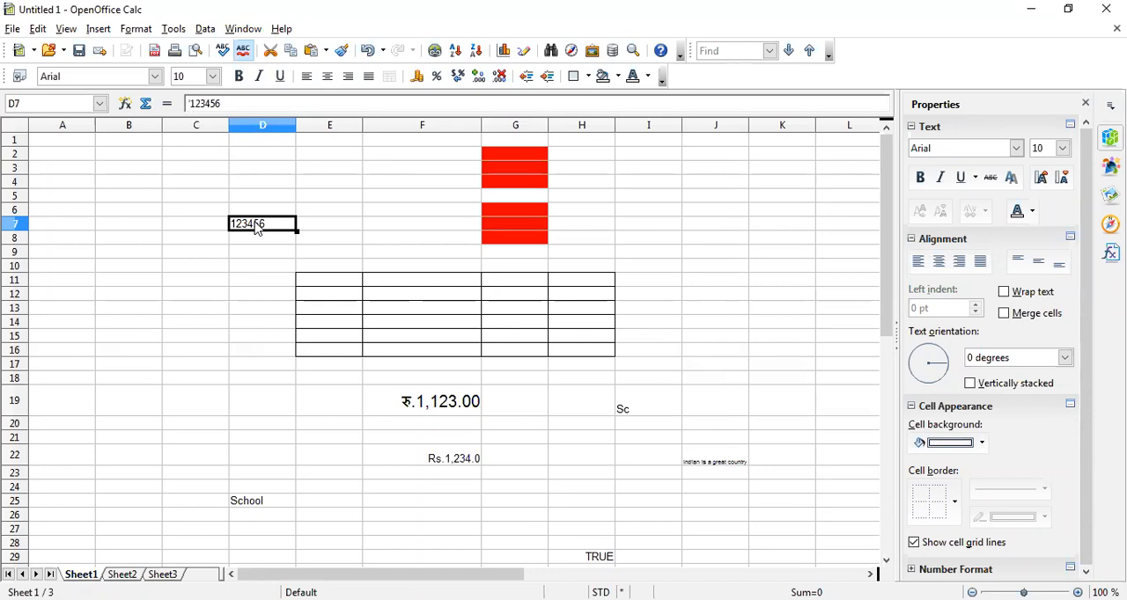
Delete the contents of cell D7 with the Text option enabled as well as Numbers and Formats
key(Delete)
click(454, 261)
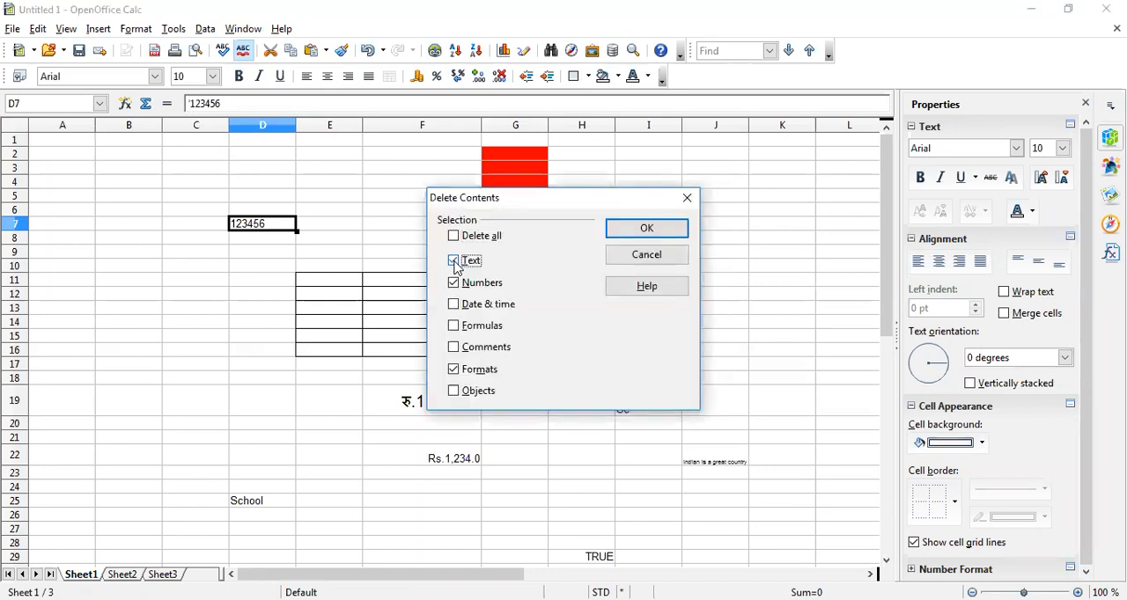
click(647, 229)
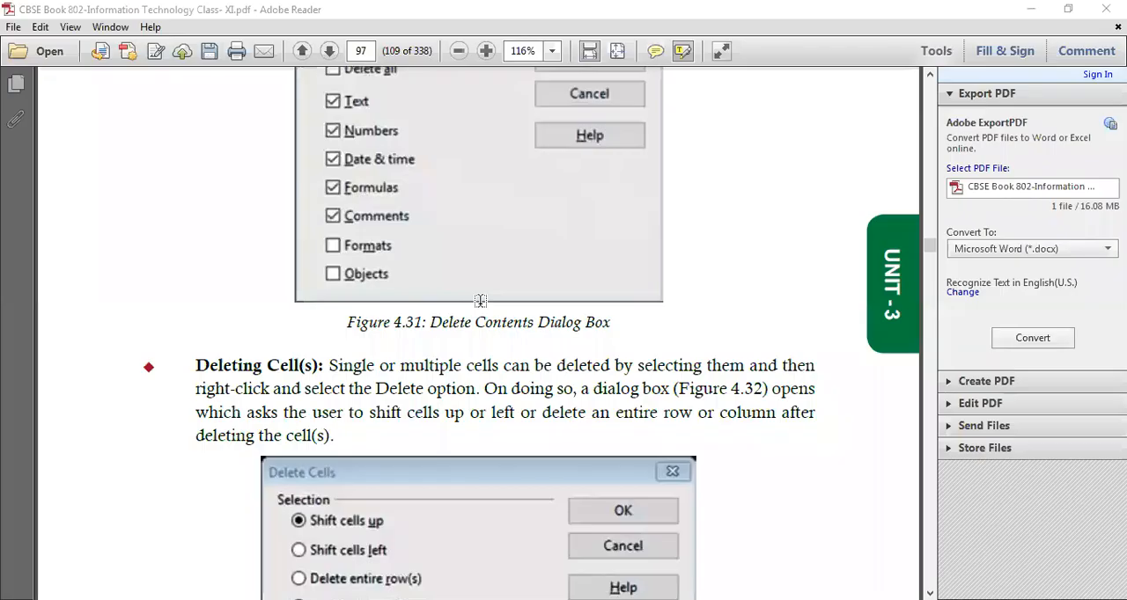
scroll(481, 301, down, 3)
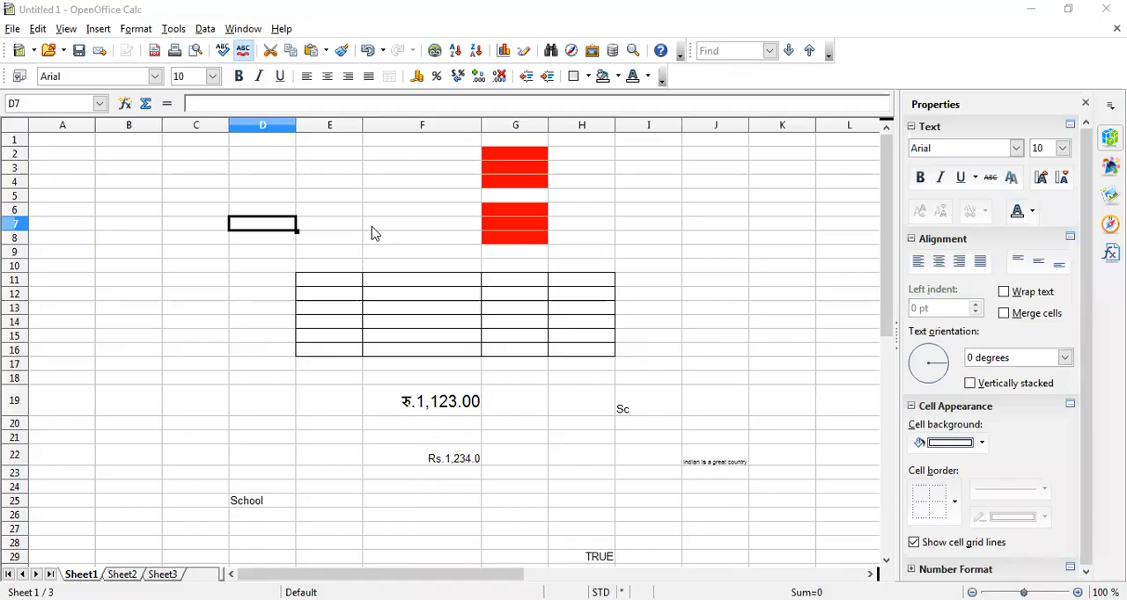
right_click(247, 225)
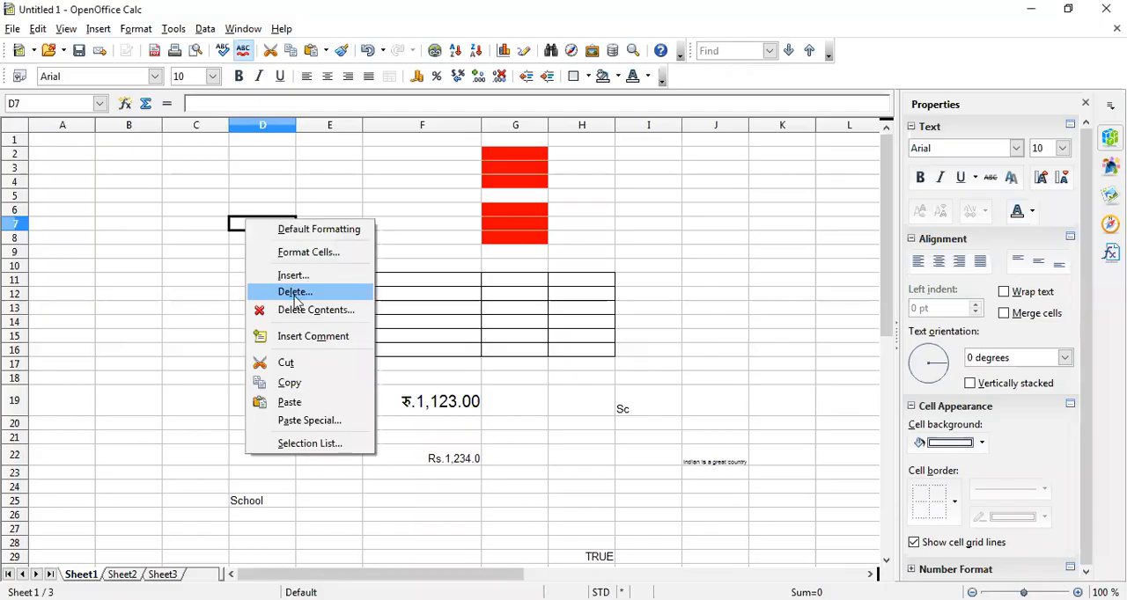
click(295, 293)
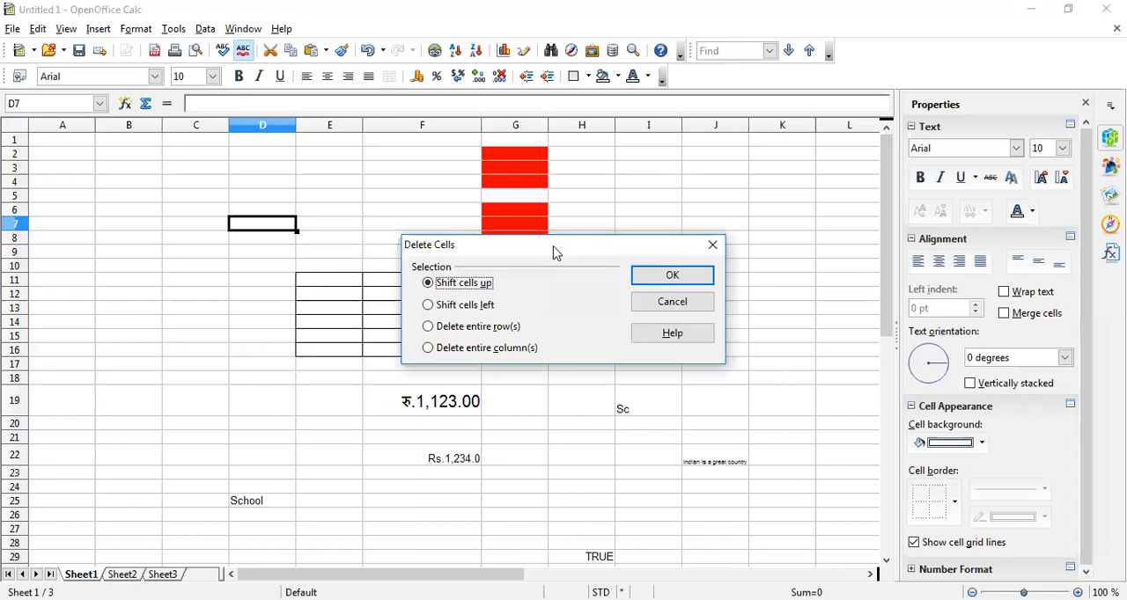
drag(555, 252, 616, 206)
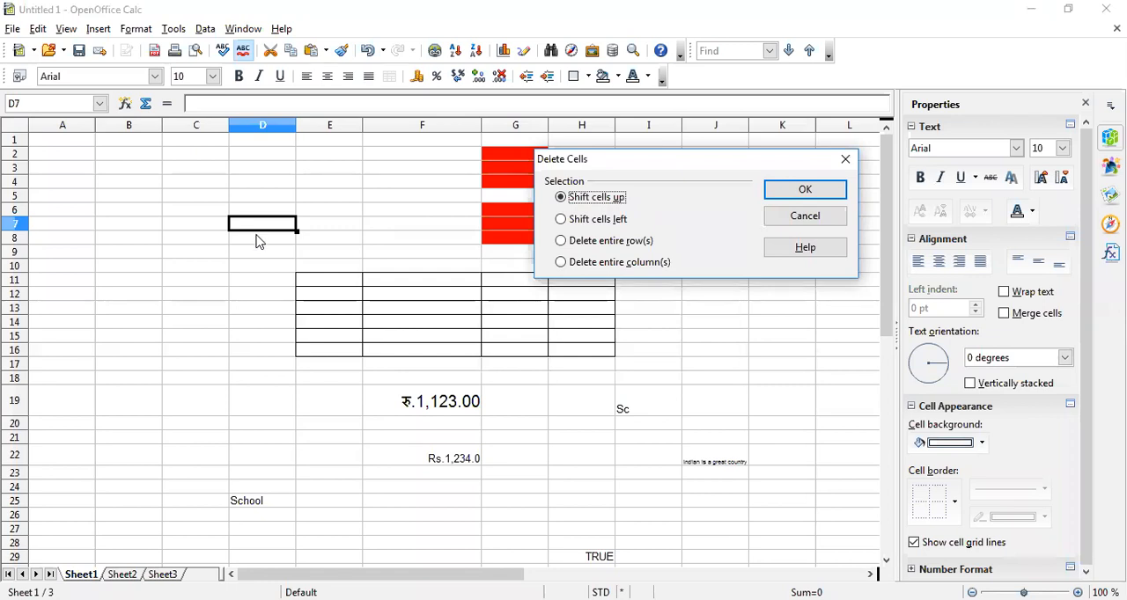
click(805, 219)
Enter "a" in cell D7 and "b" in cell D8 as sample data
text(a)
key(Return)
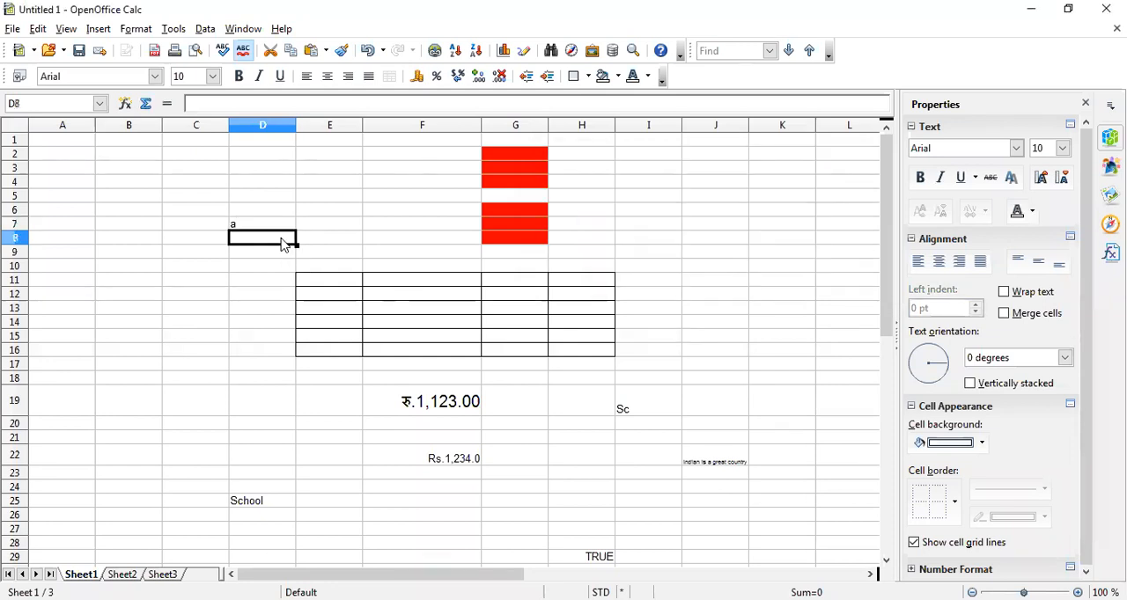
text(b)
key(Return)
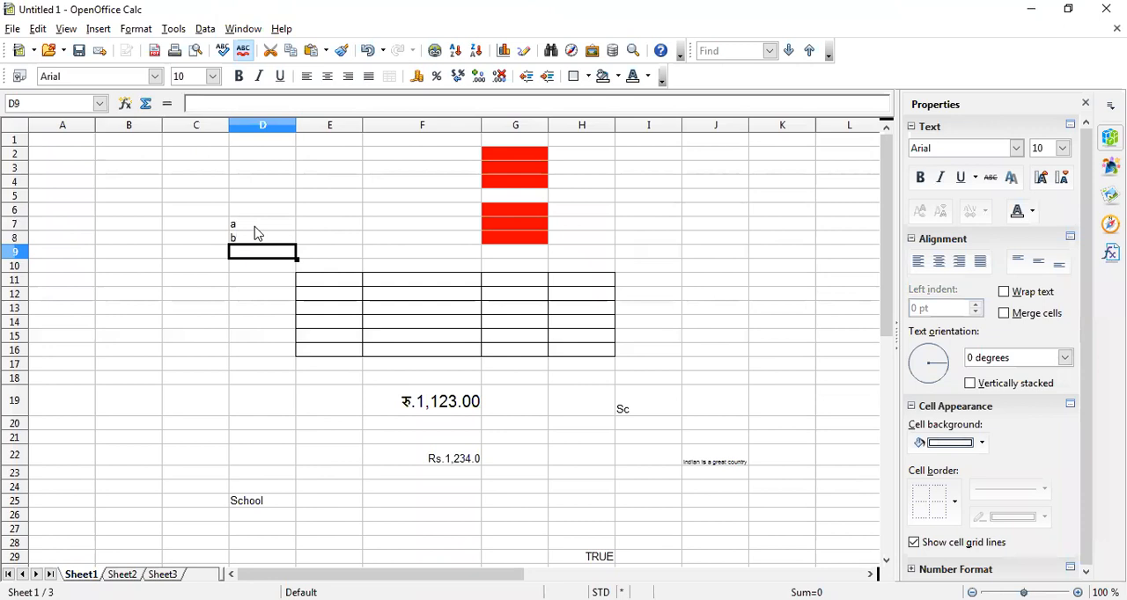
Delete cell D7 with the Shift cells up option
click(257, 232)
right_click(257, 230)
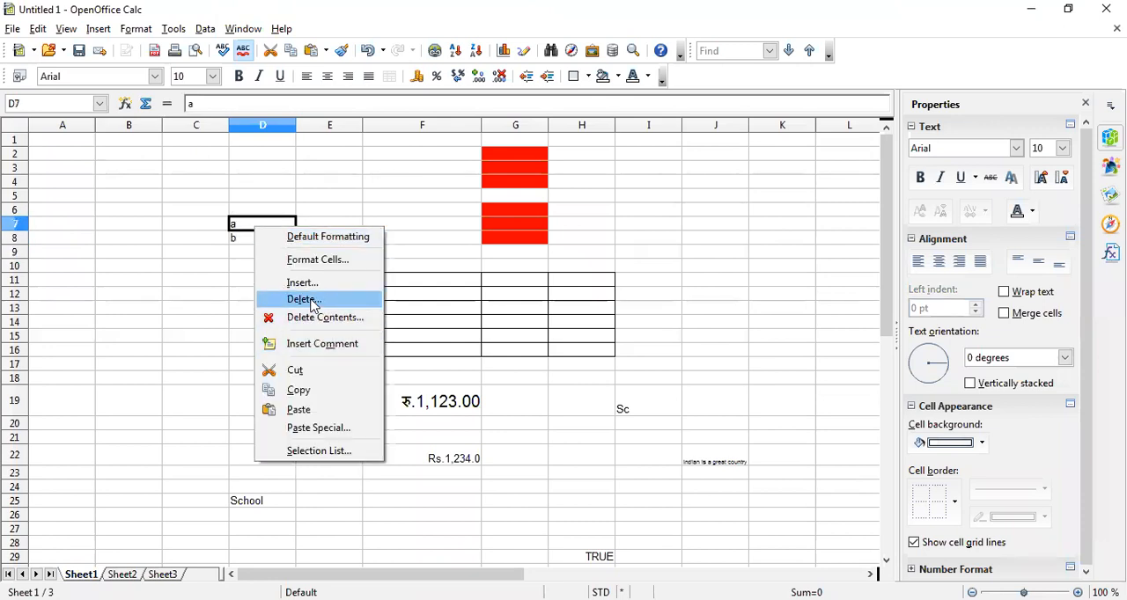
key(Return)
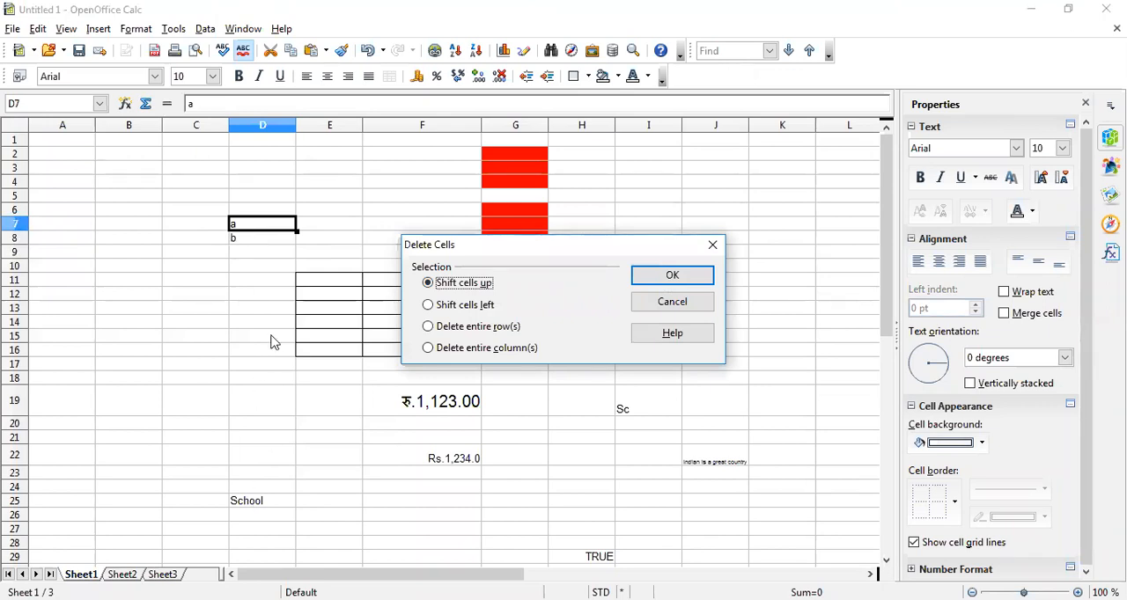
click(670, 277)
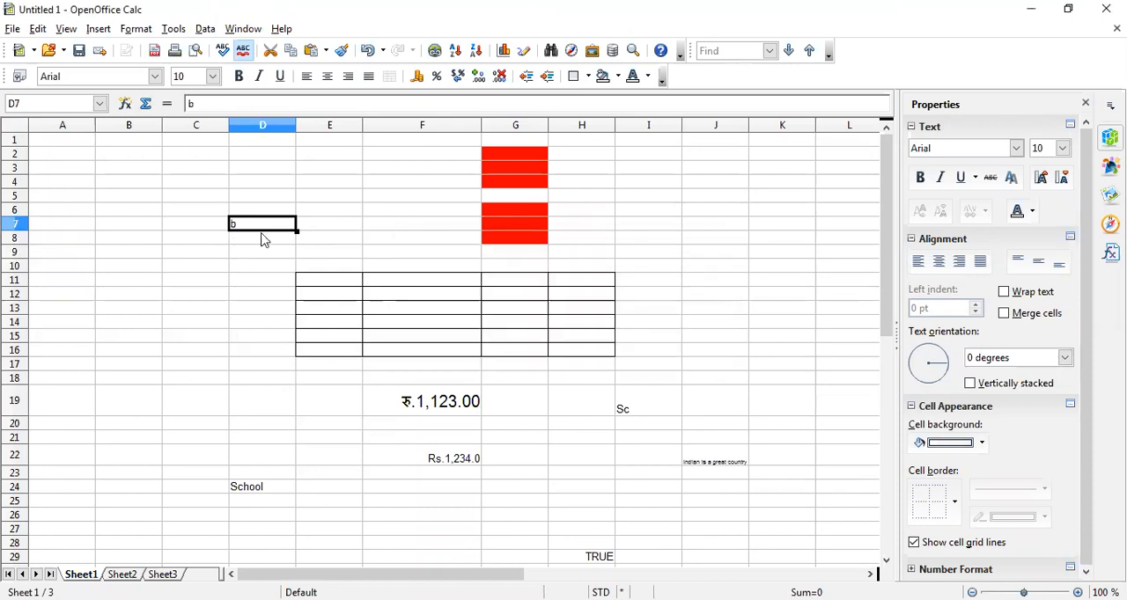